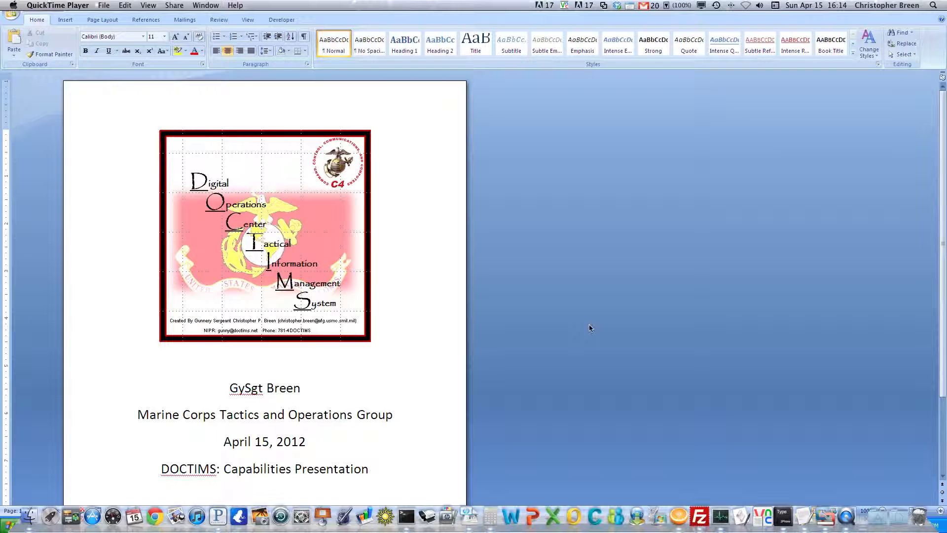
Step: Minimize the Word title-page document and bring the DOCTIMS DB window forward
left_click(556, 348)
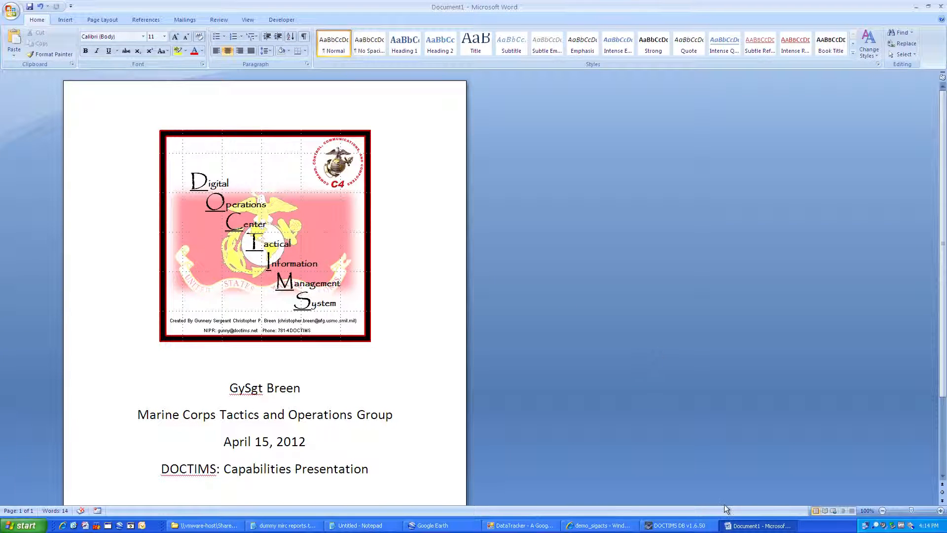
left_click(730, 527)
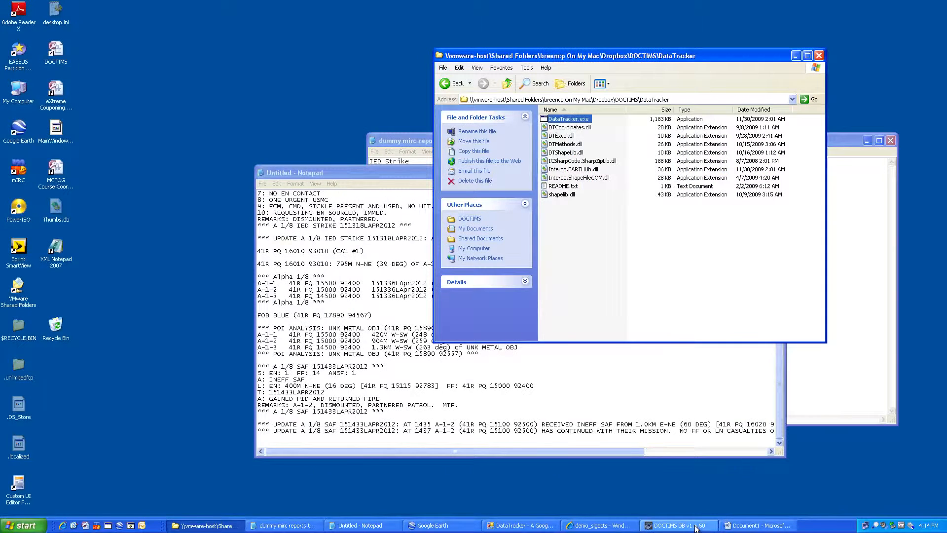
left_click(696, 527)
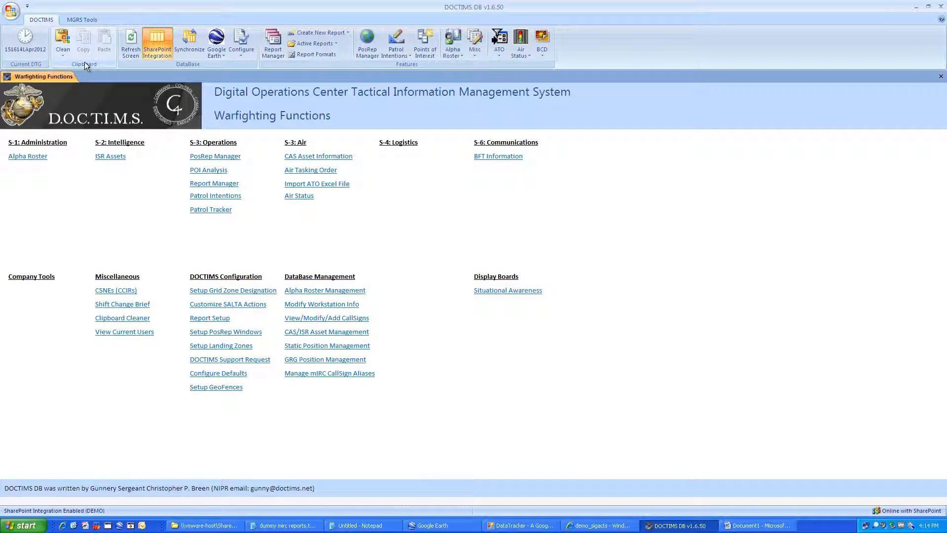
left_click(63, 50)
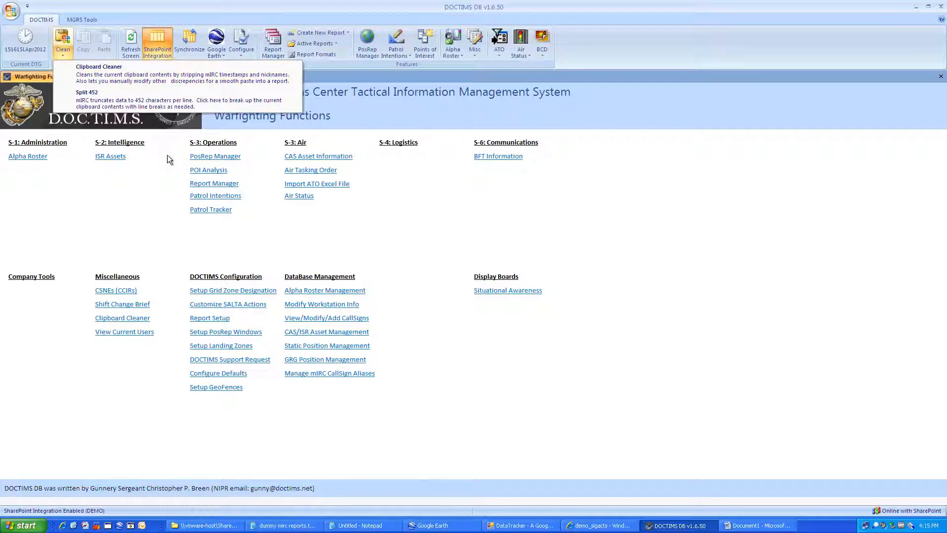
left_click(285, 525)
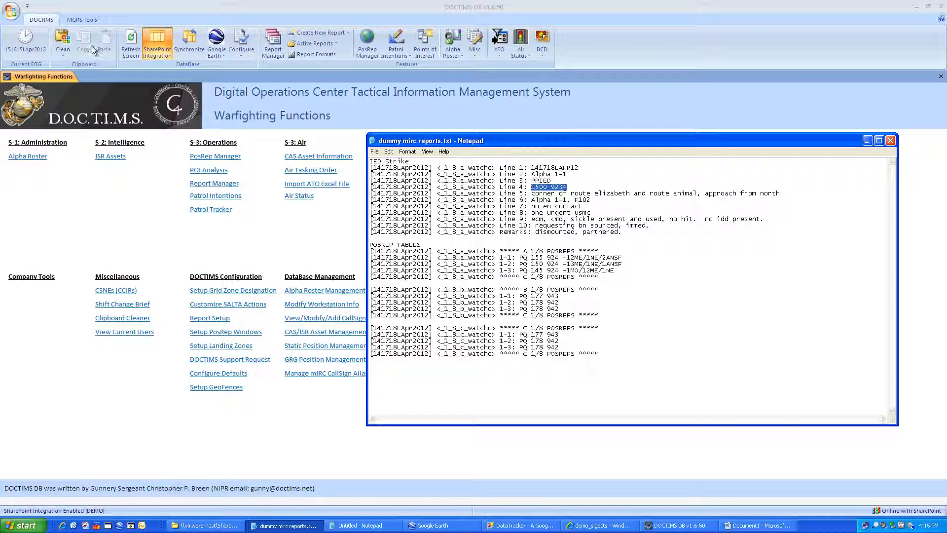
left_click(63, 47)
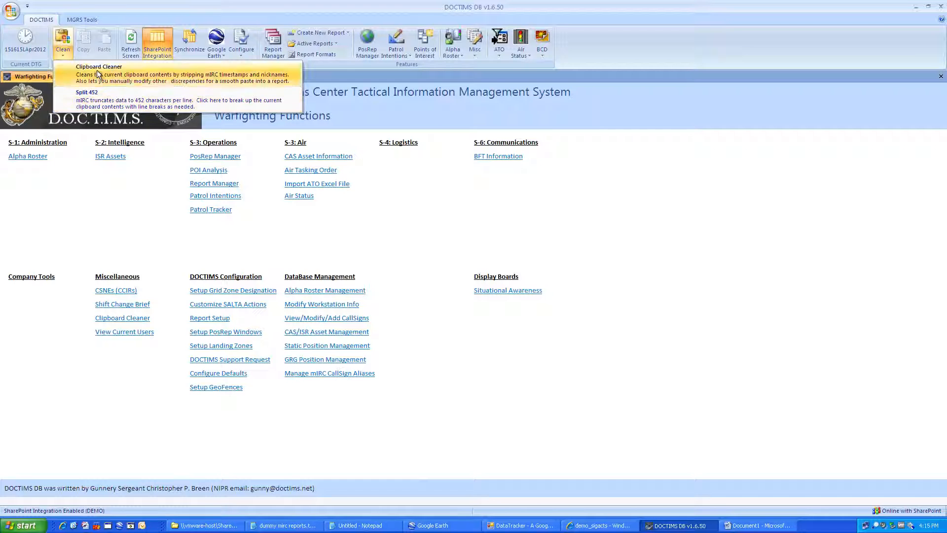
left_click(71, 67)
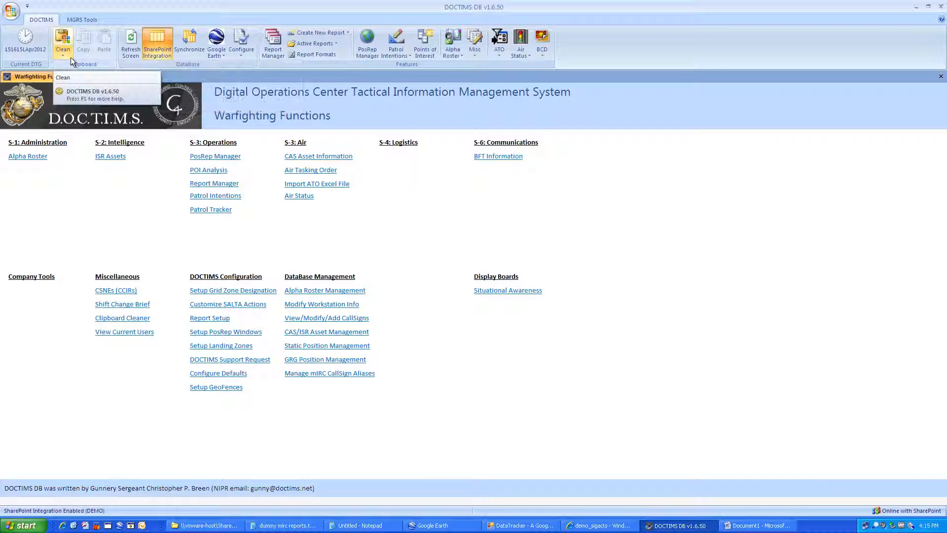
Step: Switch SharePoint Integration off and then back on
left_click(158, 51)
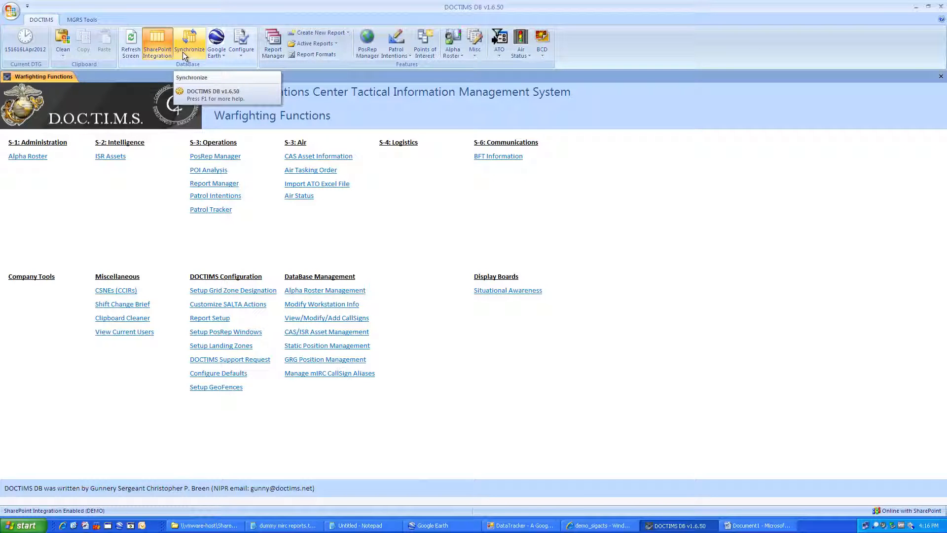
left_click(158, 51)
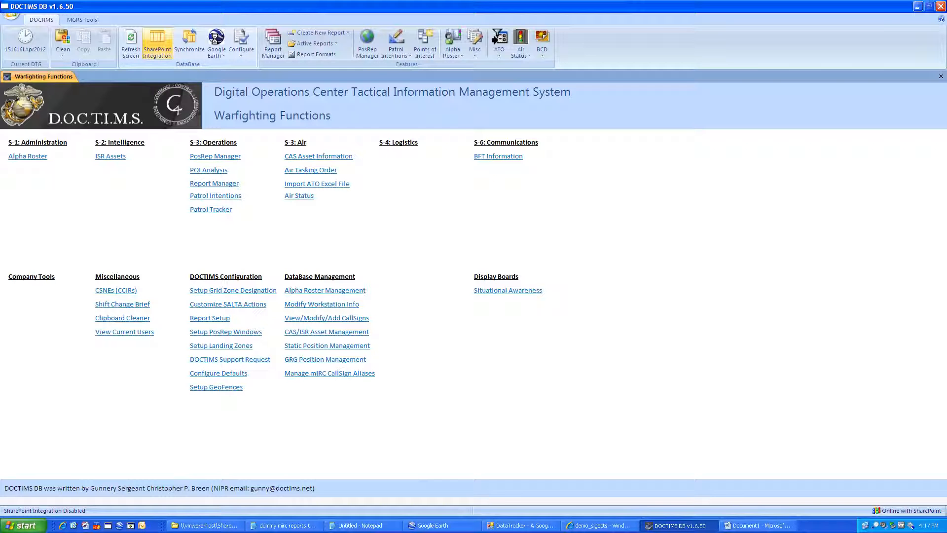
left_click(157, 44)
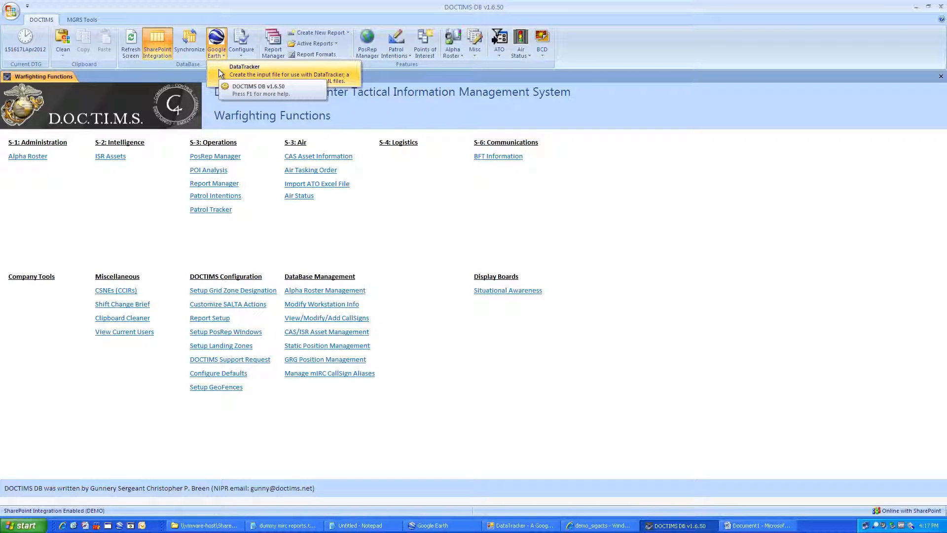
Step: Switch to the DataTracker Google Earth tool and back, then show the Configure options
left_click(508, 526)
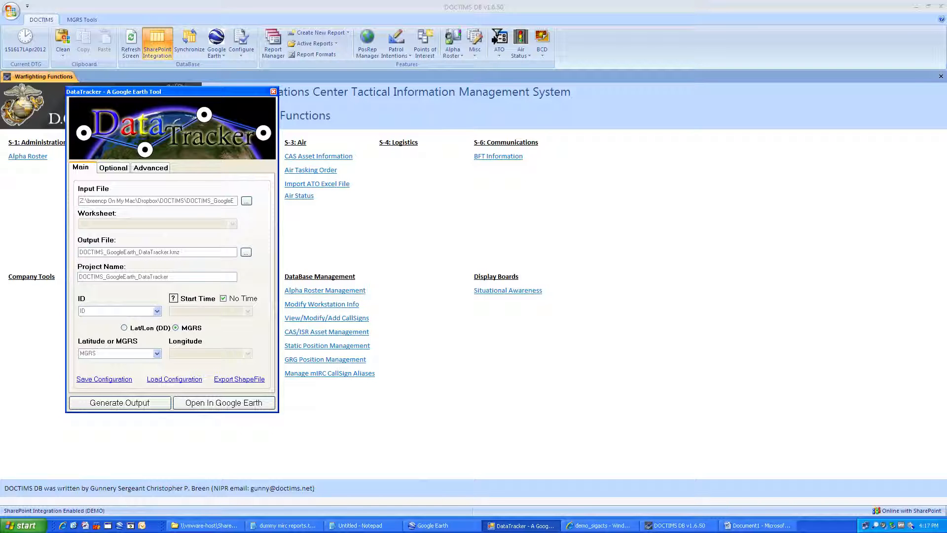
left_click(36, 224)
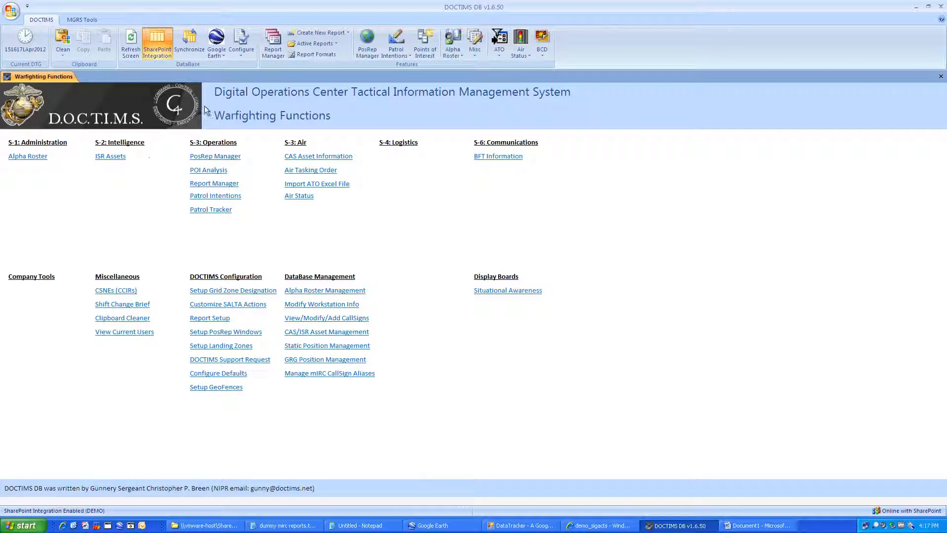
left_click(235, 55)
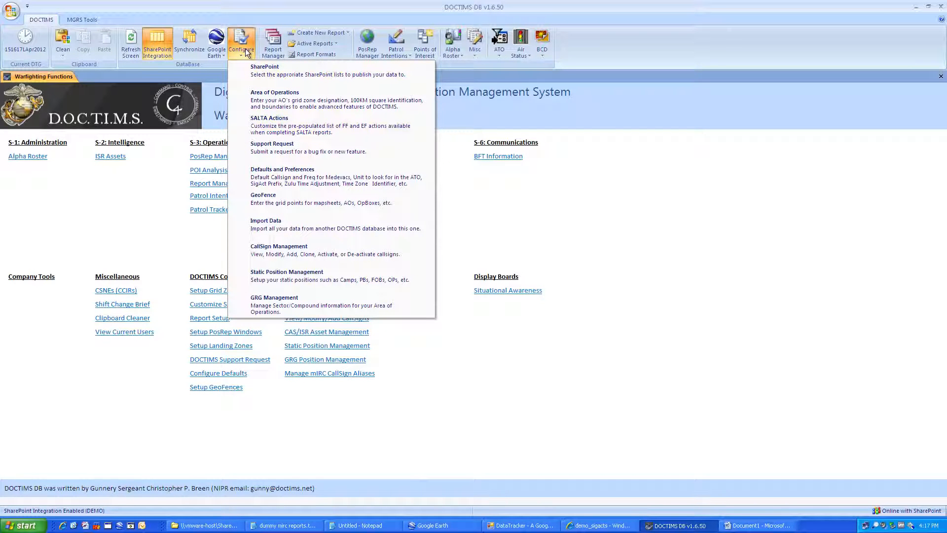
left_click(246, 52)
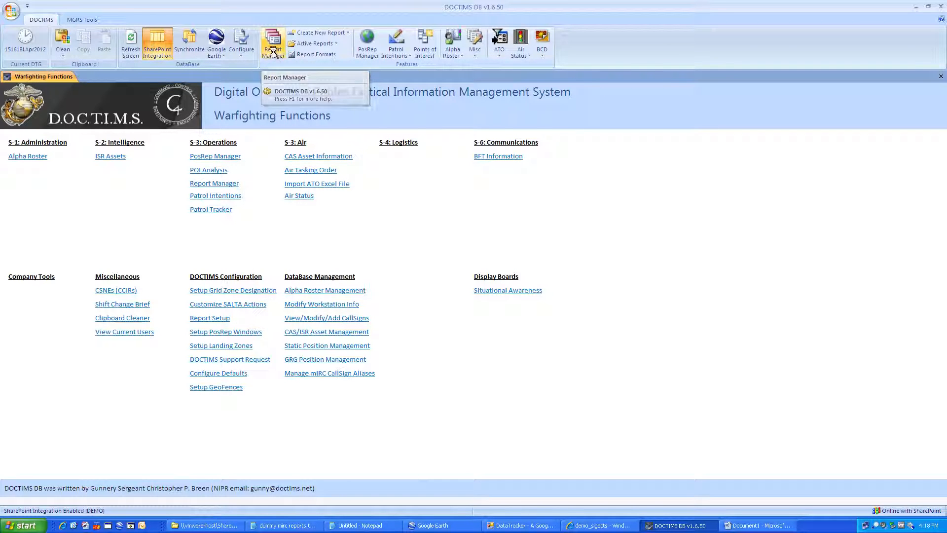
left_click(273, 51)
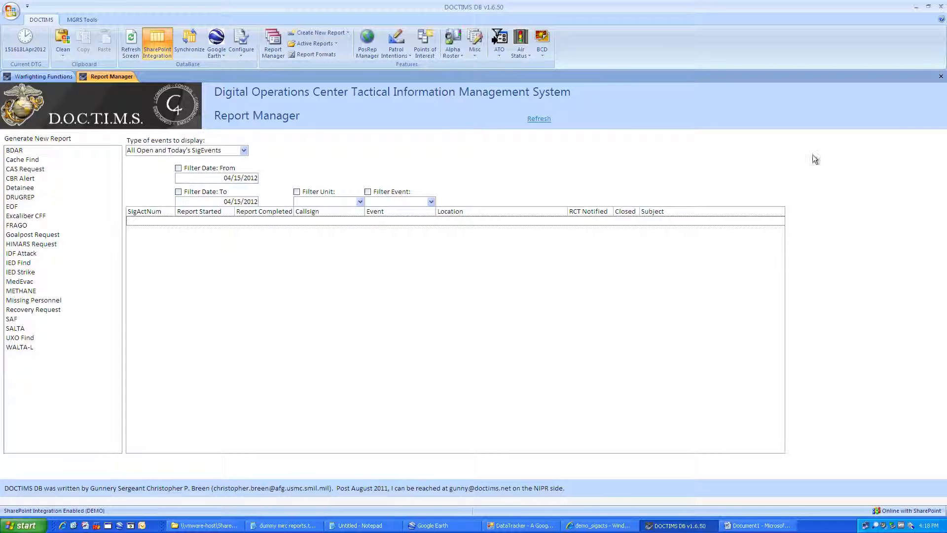
left_click(941, 76)
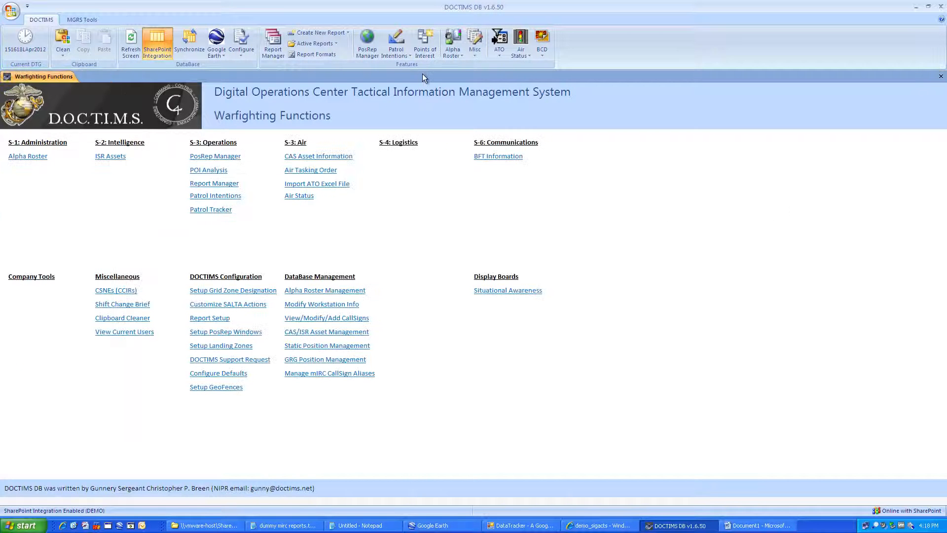
left_click(309, 30)
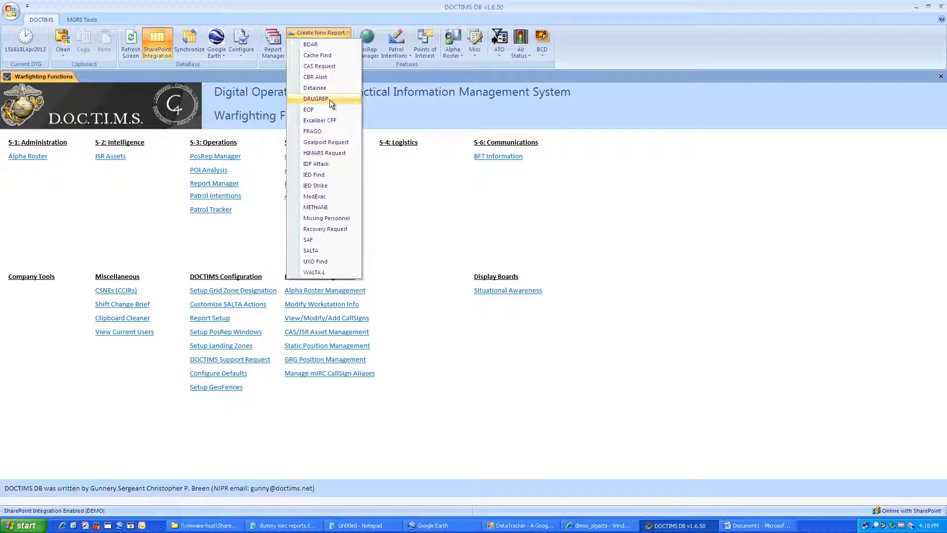
left_click(327, 35)
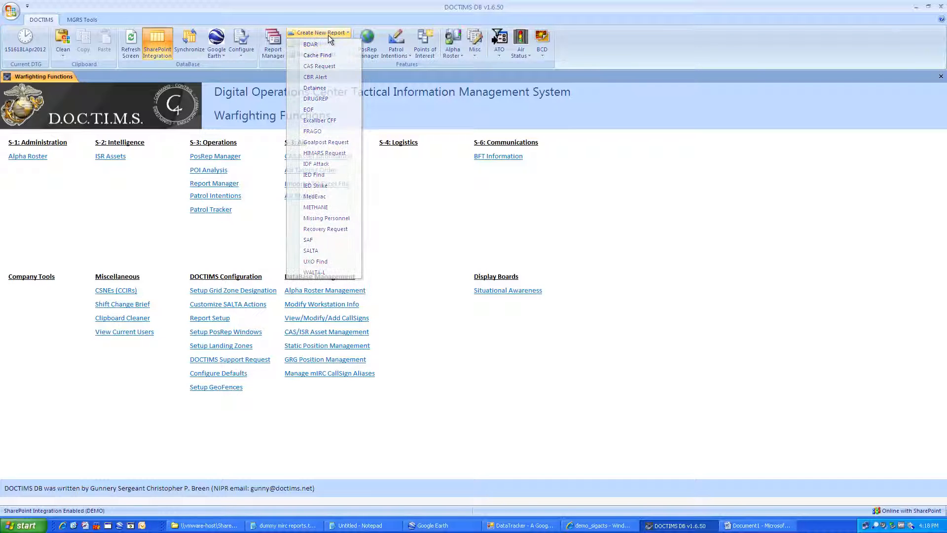
left_click(312, 54)
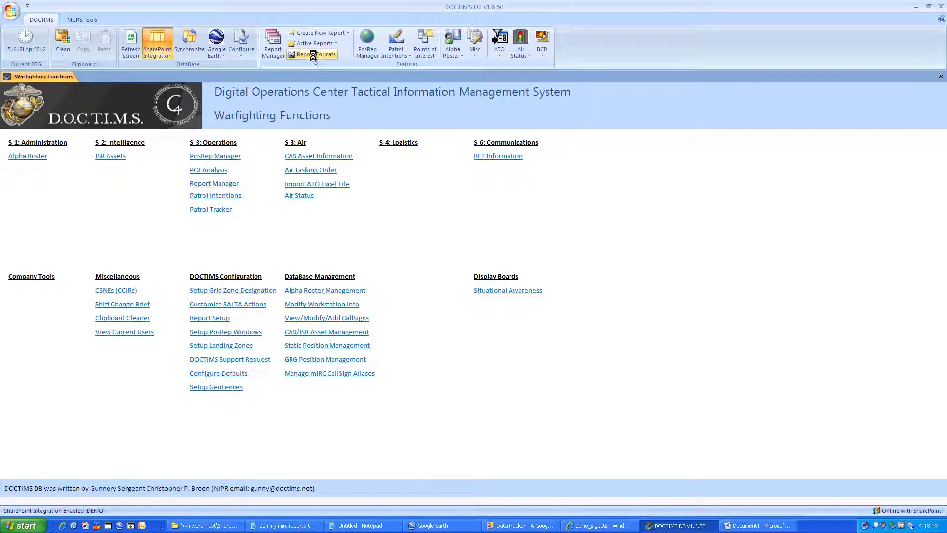
left_click(114, 226)
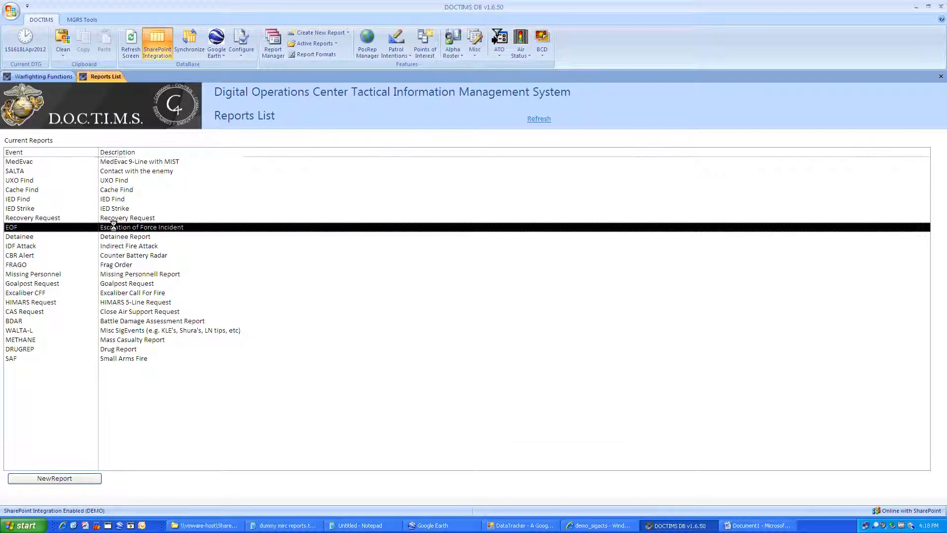
double_click(113, 226)
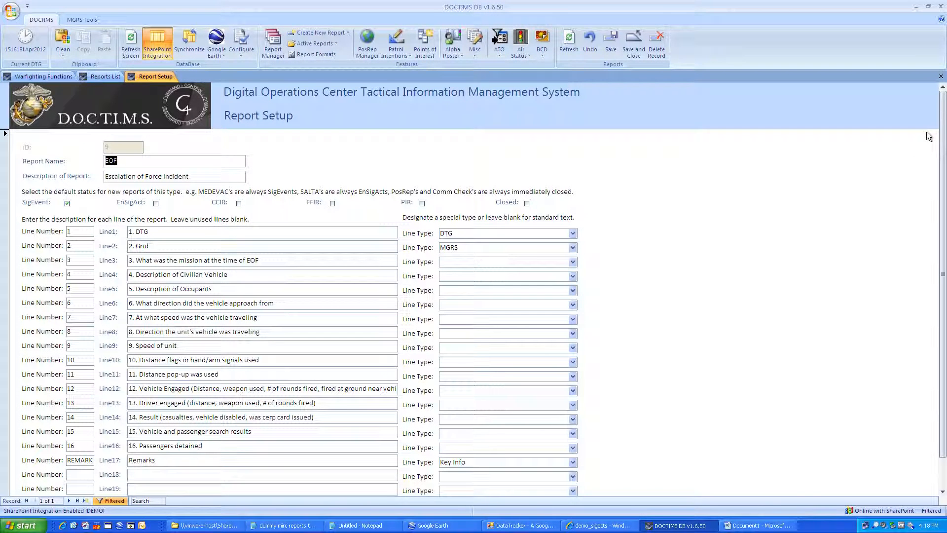
left_click(940, 77)
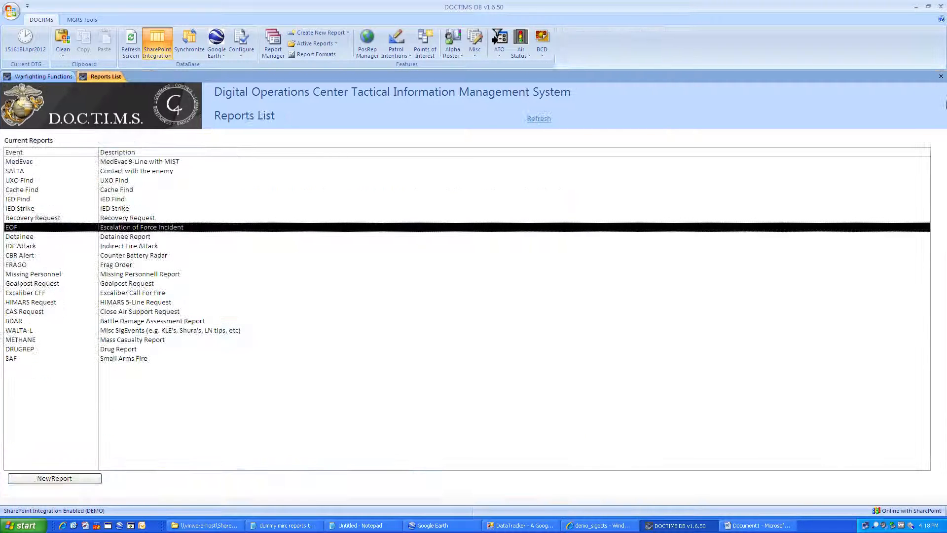
left_click(941, 76)
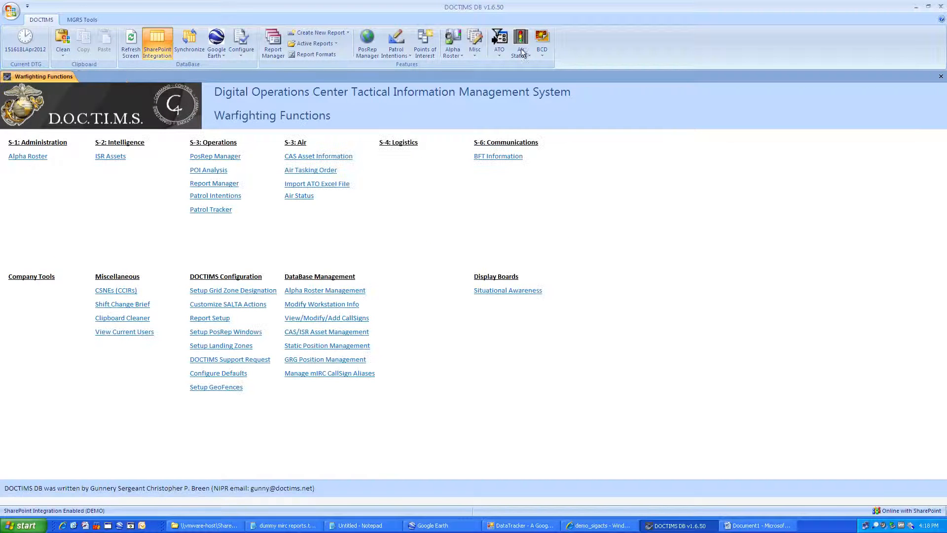
left_click(321, 44)
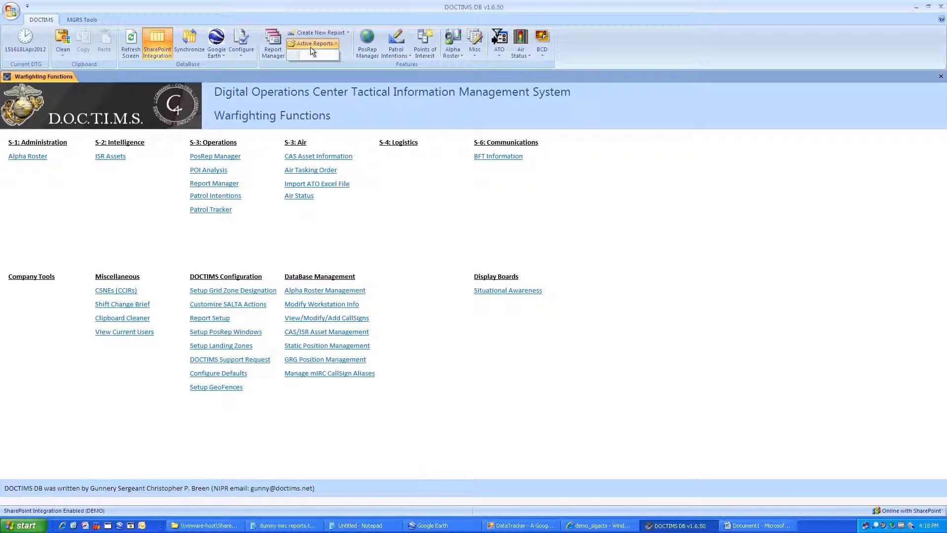
left_click(312, 43)
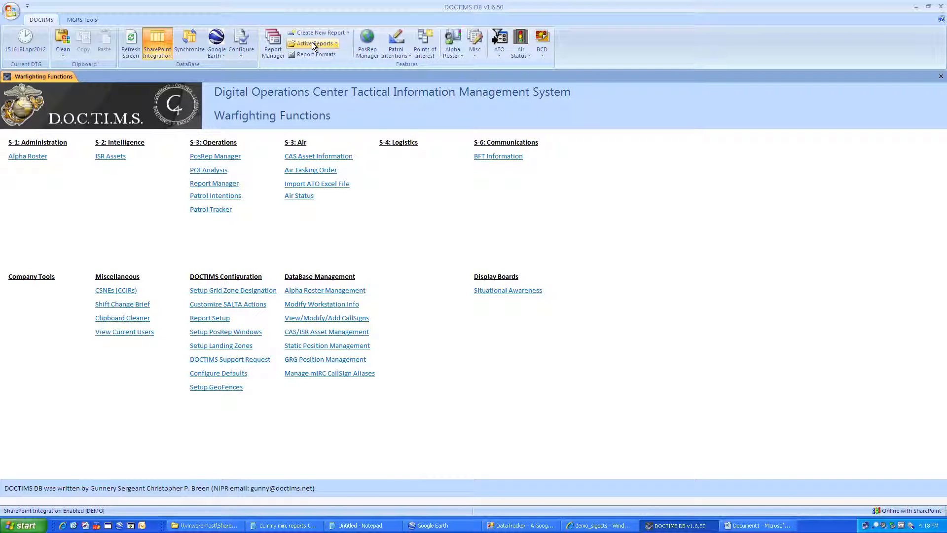
left_click(368, 50)
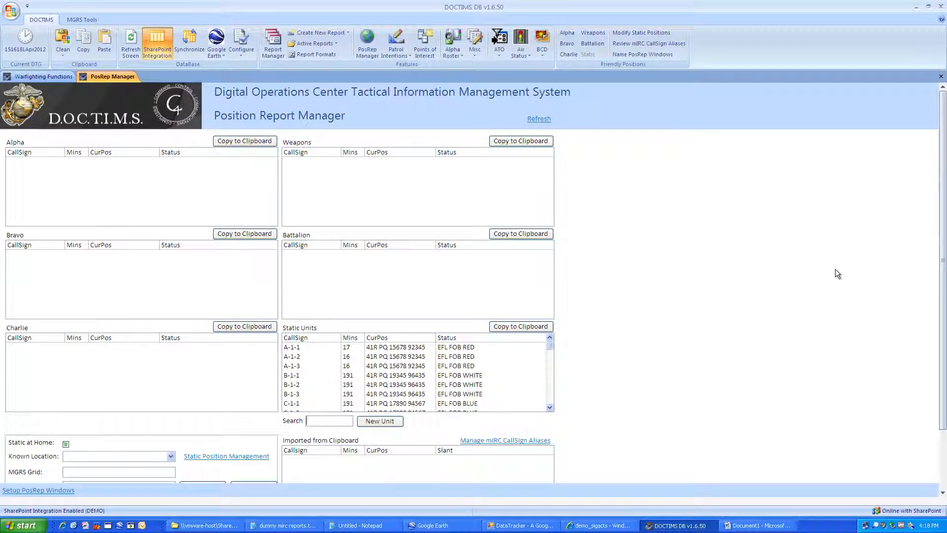
left_click_drag(942, 256, 945, 173)
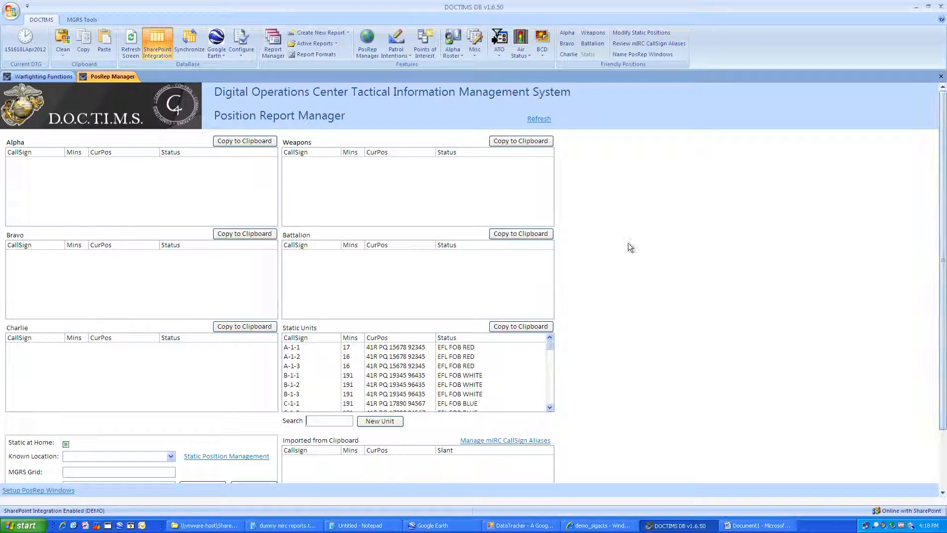
left_click(942, 77)
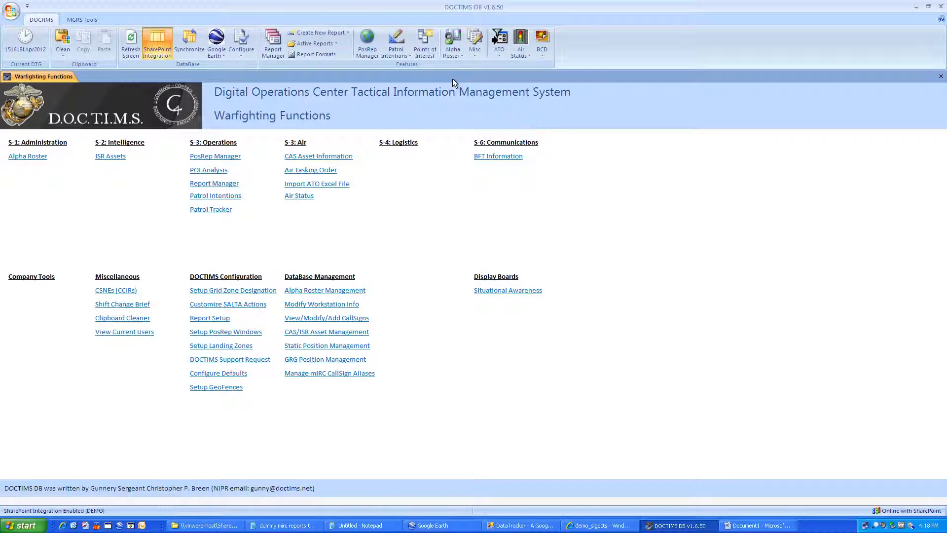
left_click(397, 55)
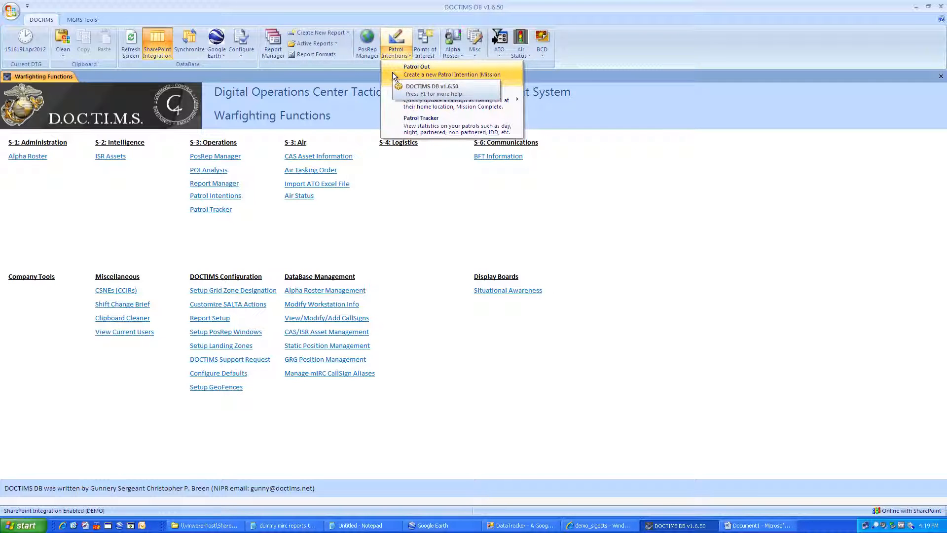
mouse_move(391, 92)
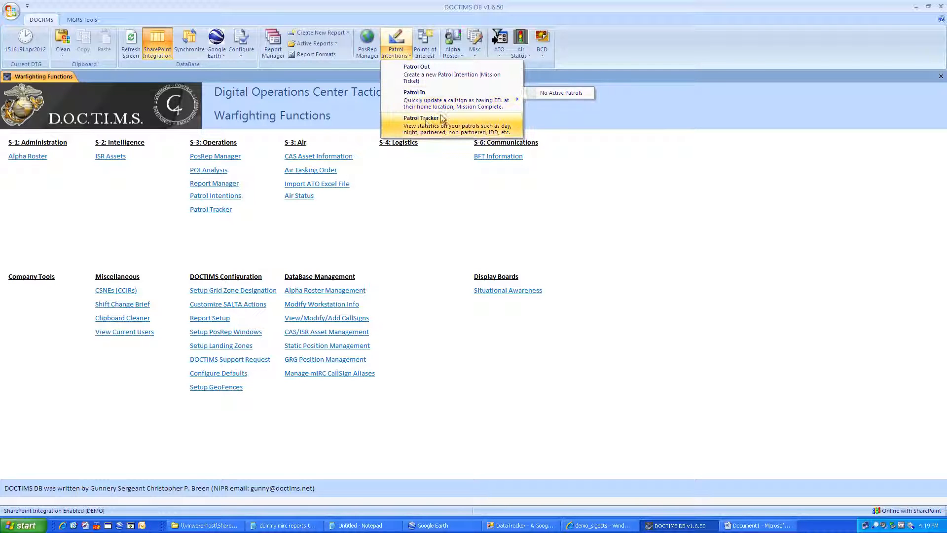
left_click(397, 121)
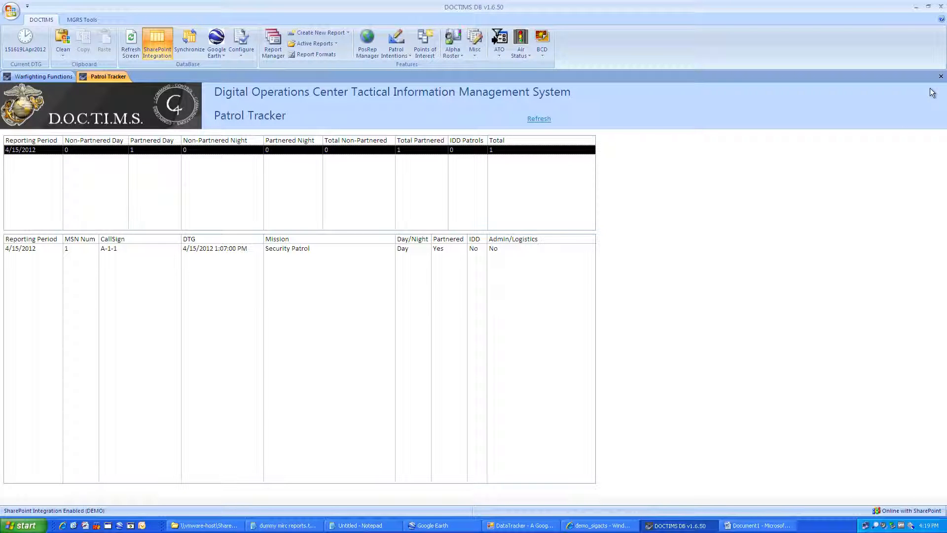
left_click(941, 76)
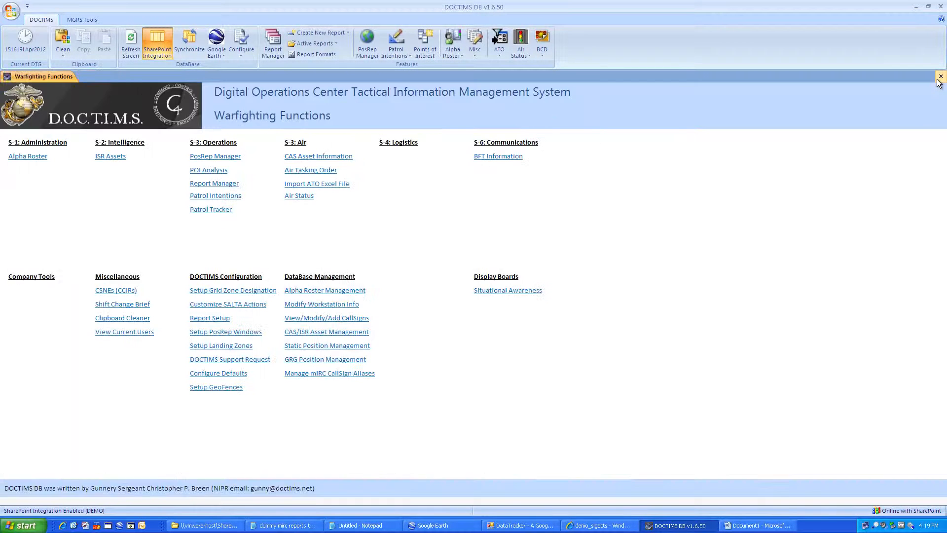
left_click(425, 50)
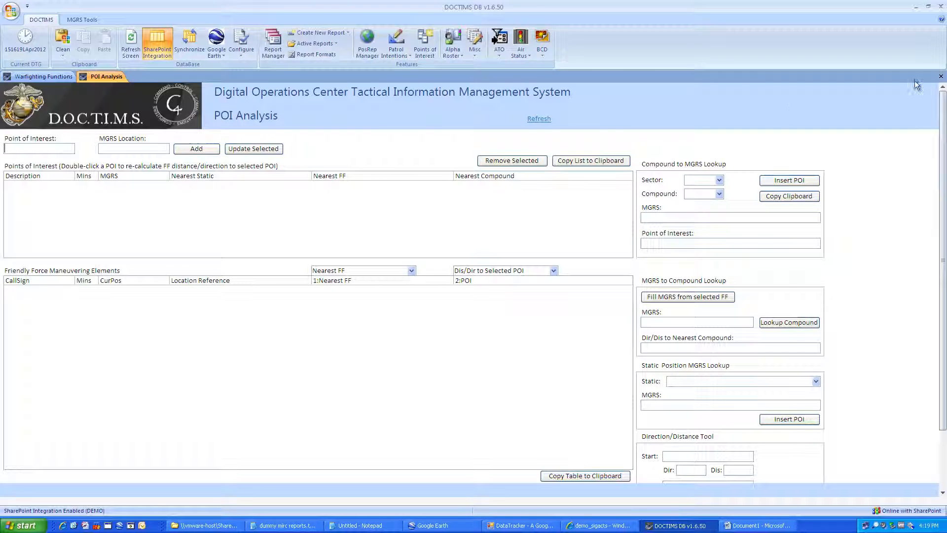
left_click(941, 77)
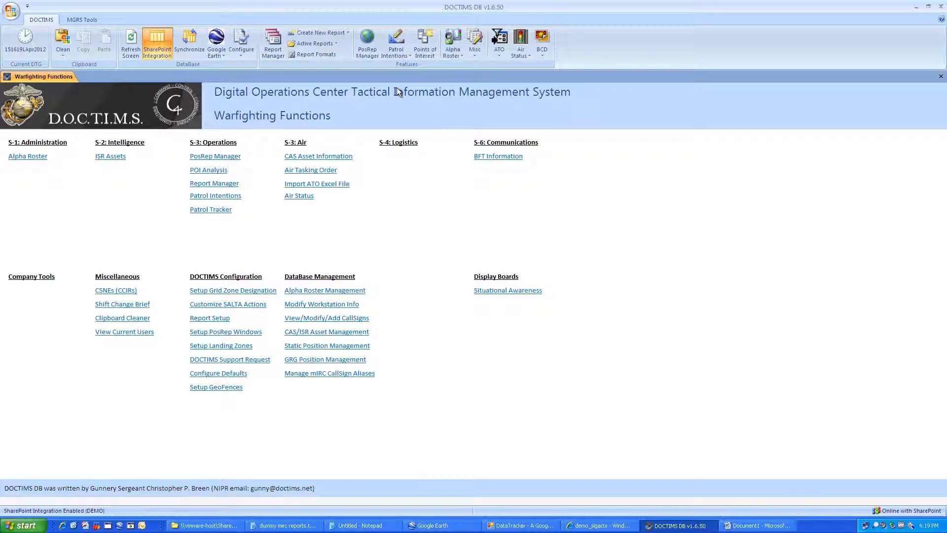
Step: Convert 90 °F to 32.22 °C with the Misc Temperature Converter and dismiss the result
left_click(448, 52)
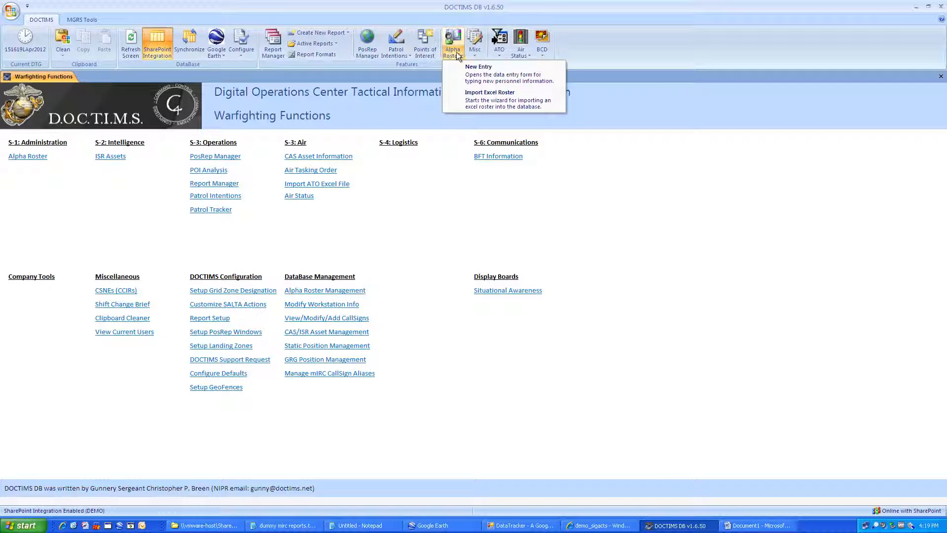
left_click(452, 52)
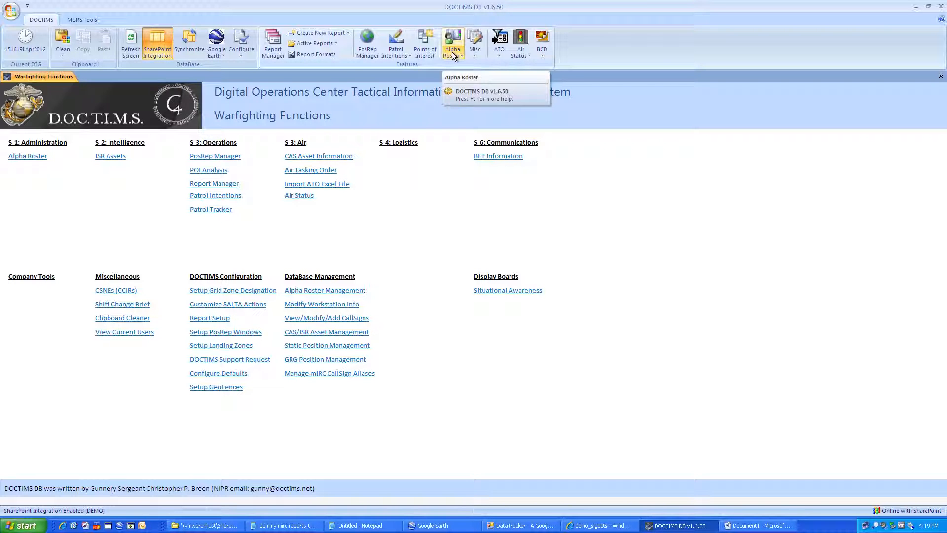
left_click(478, 51)
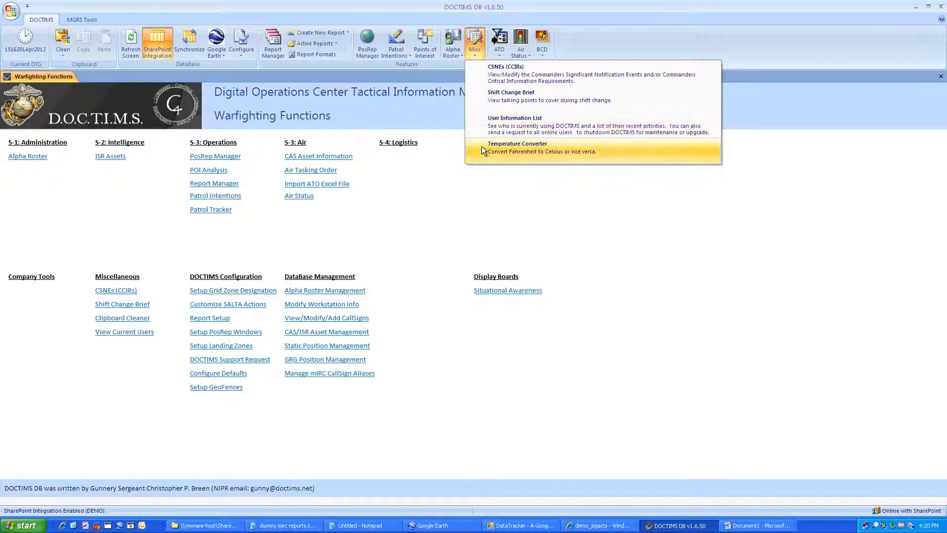
left_click(605, 151)
type("90")
key("Return")
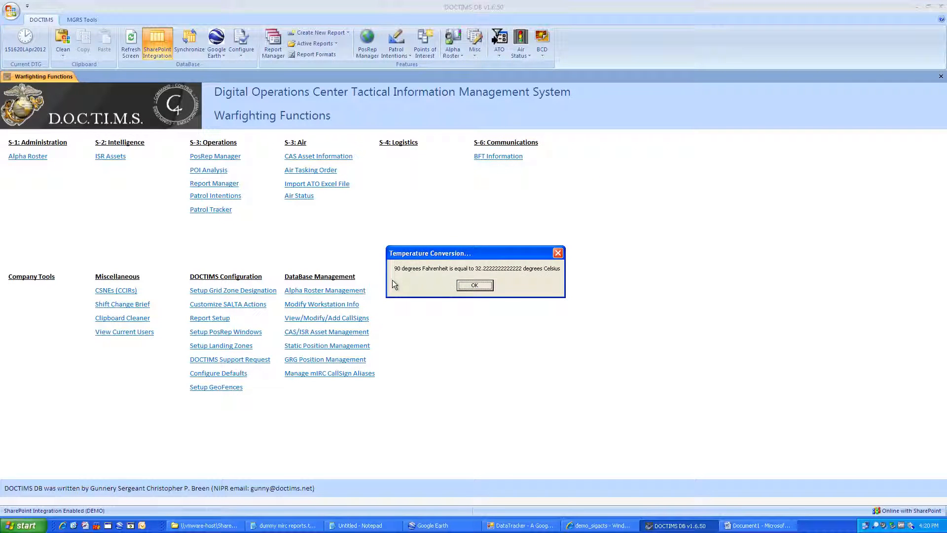
left_click(475, 285)
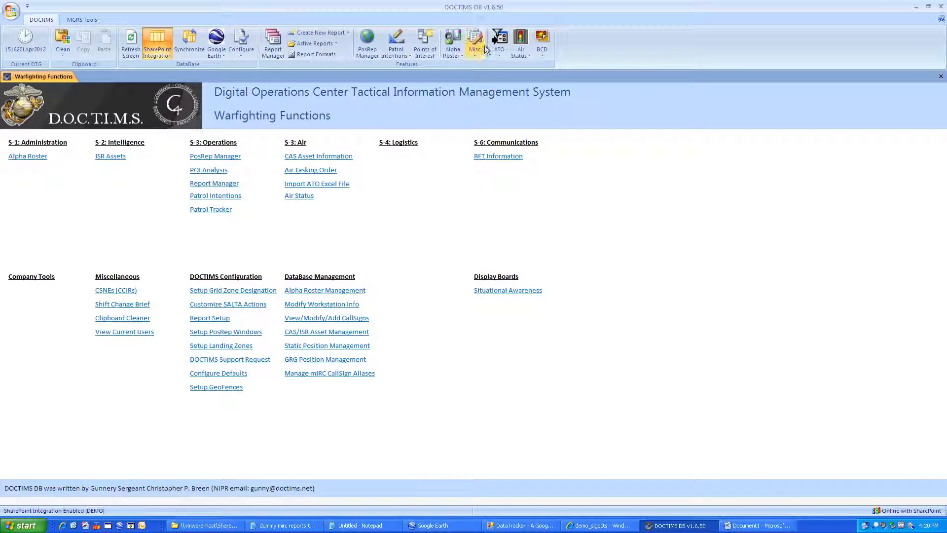
left_click(495, 53)
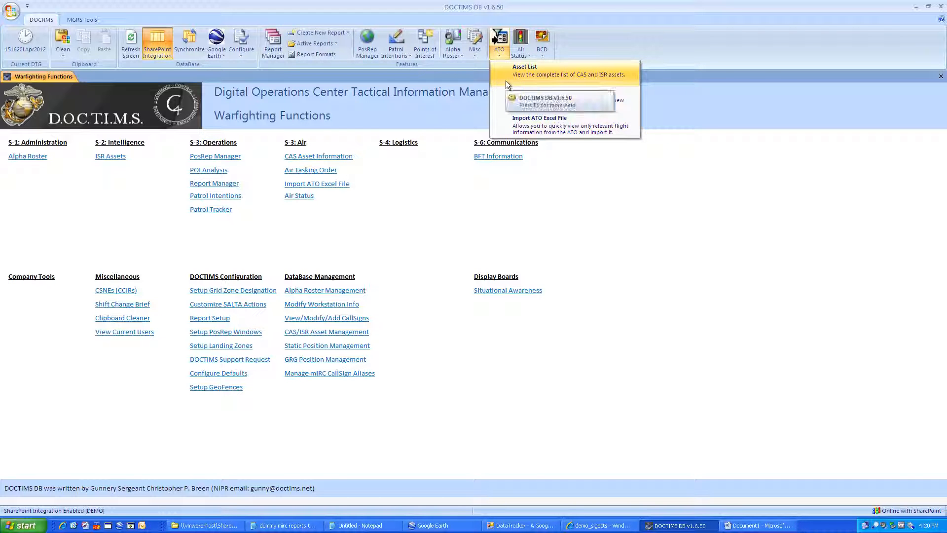
left_click(499, 54)
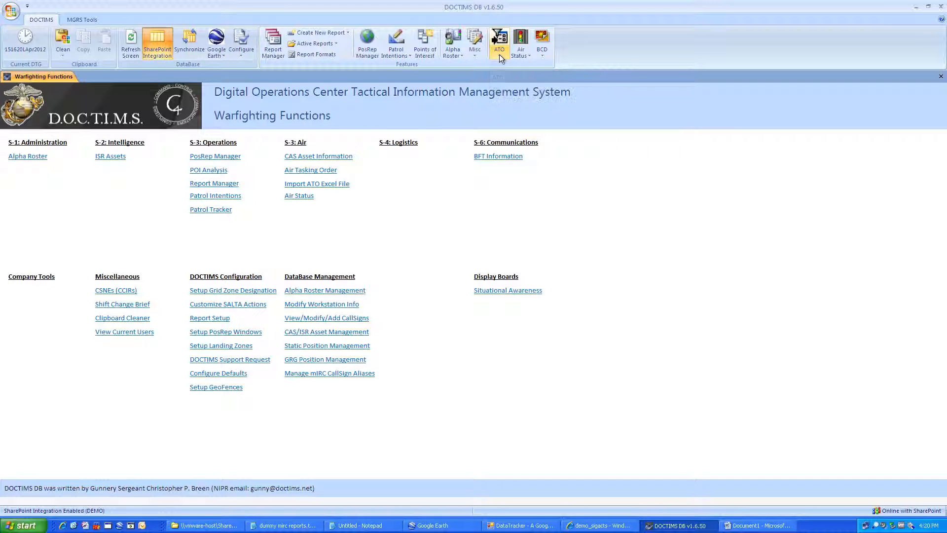
left_click(502, 52)
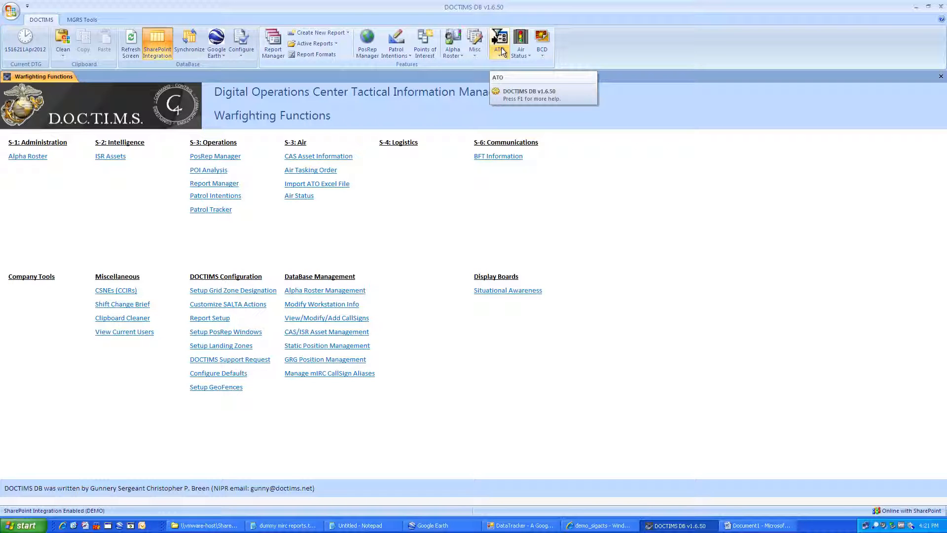
left_click(517, 48)
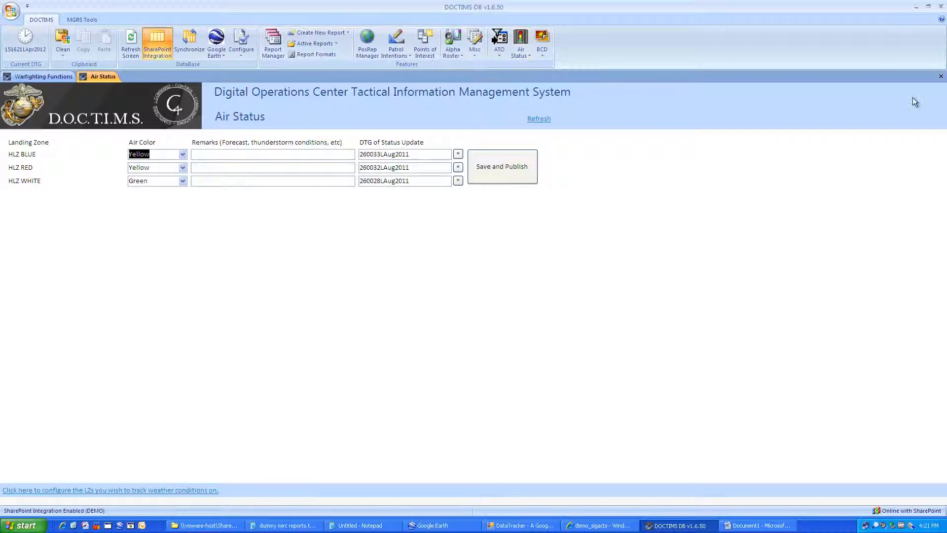
left_click(941, 78)
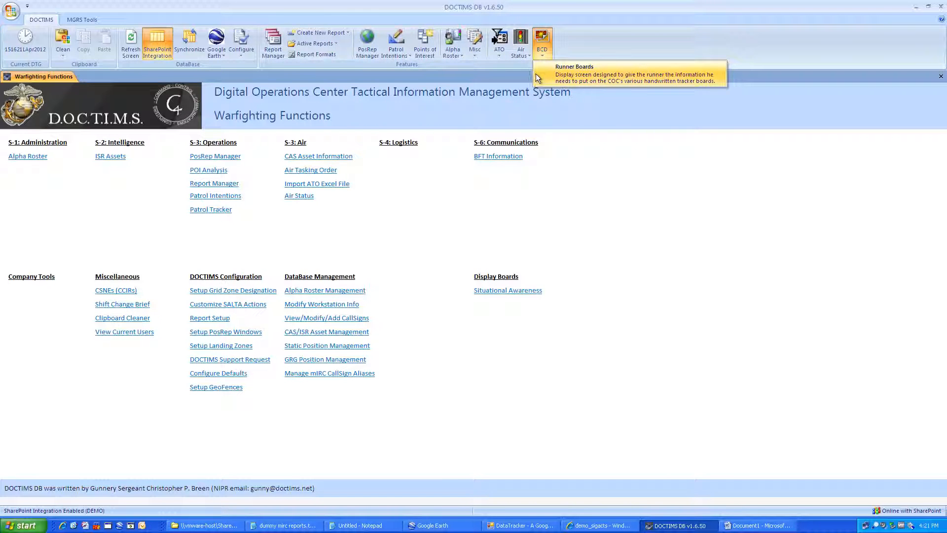
left_click(568, 78)
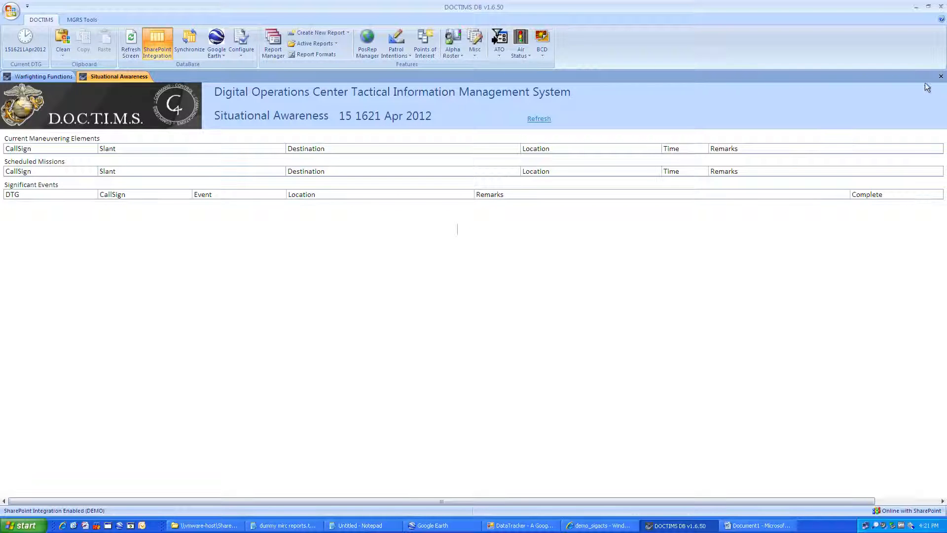
left_click(940, 77)
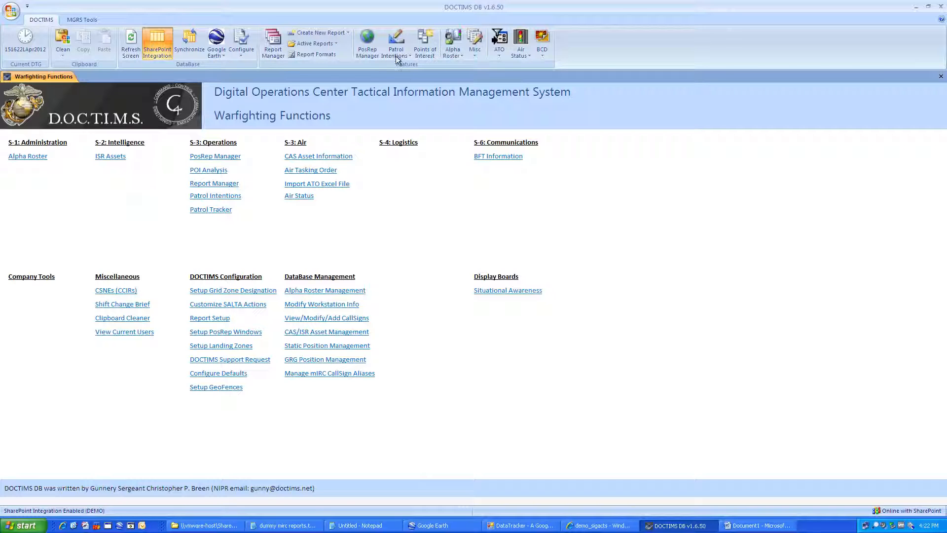
Step: Open the Patrol Intentions tracker and start a new Patrol Out entry
left_click(395, 40)
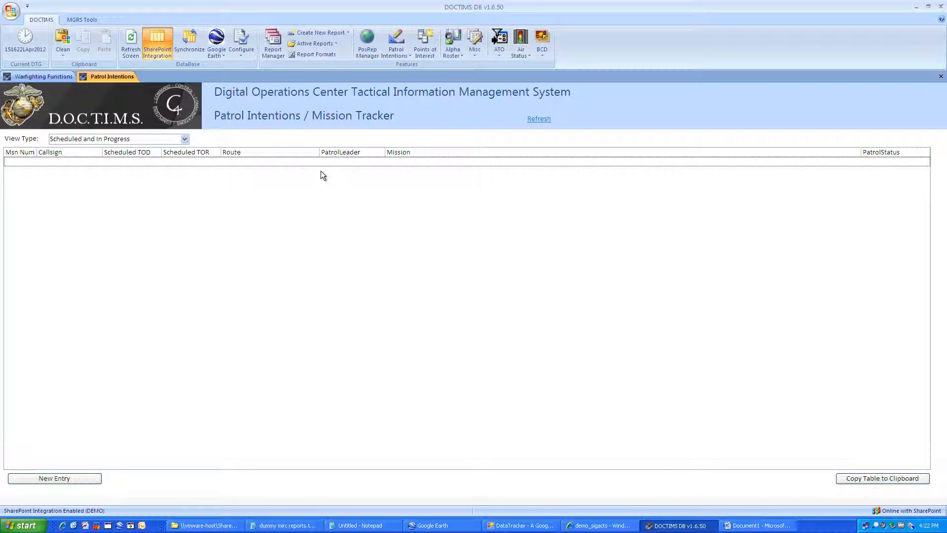
left_click(395, 55)
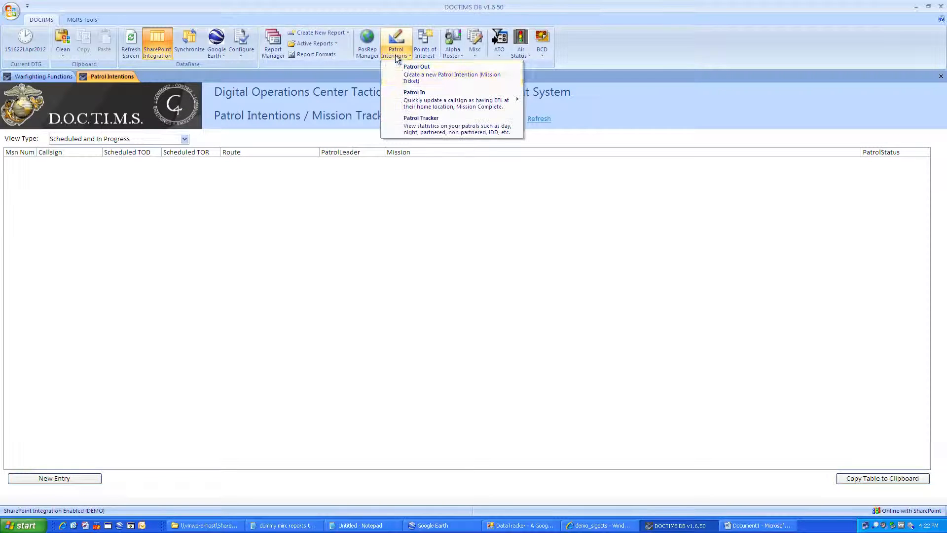
left_click(425, 72)
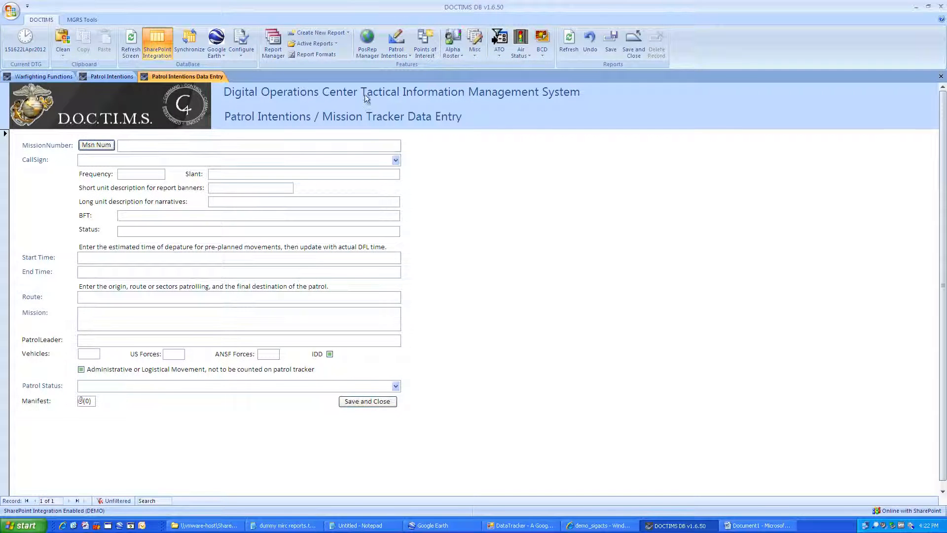
Step: Generate mission number 2 and choose callsign A-1-2, auto-filling frequency F102
left_click(395, 56)
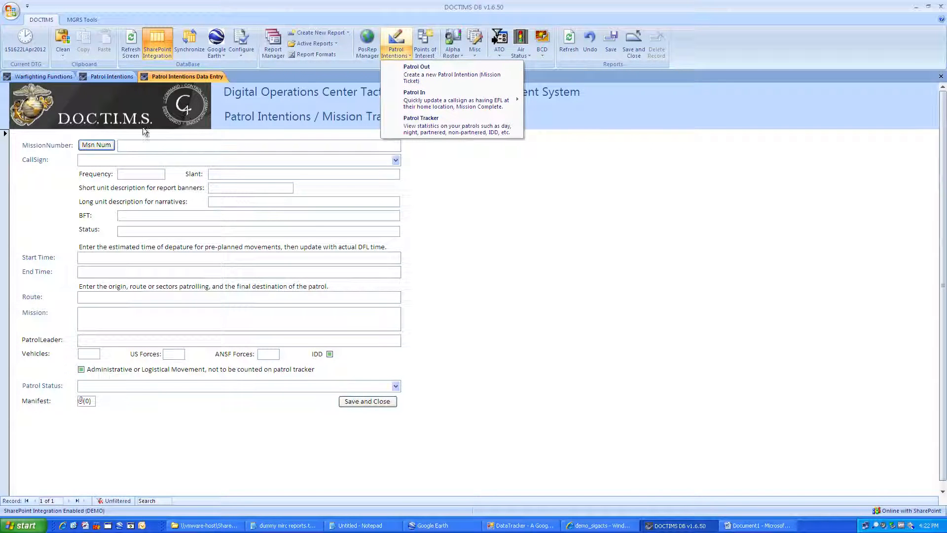
left_click(98, 145)
left_click(98, 144)
left_click(88, 160)
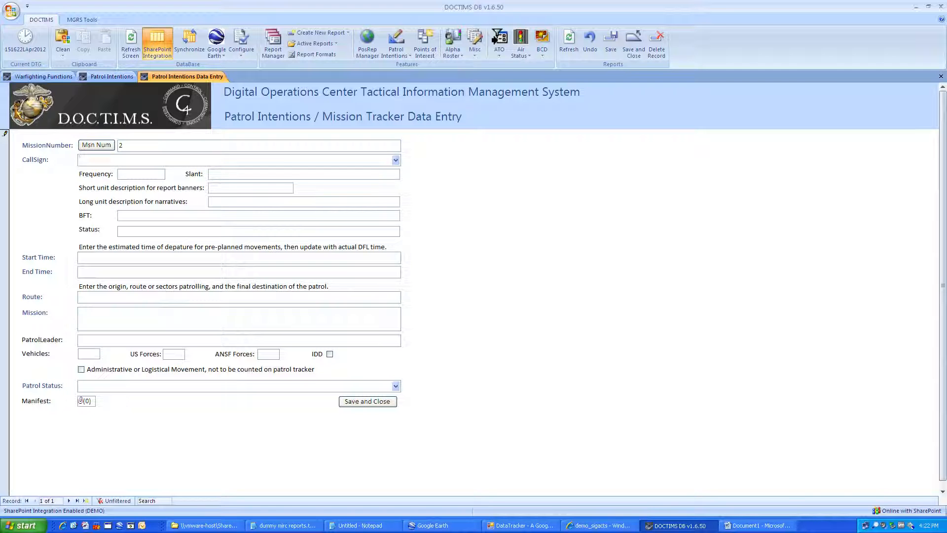
left_click(395, 160)
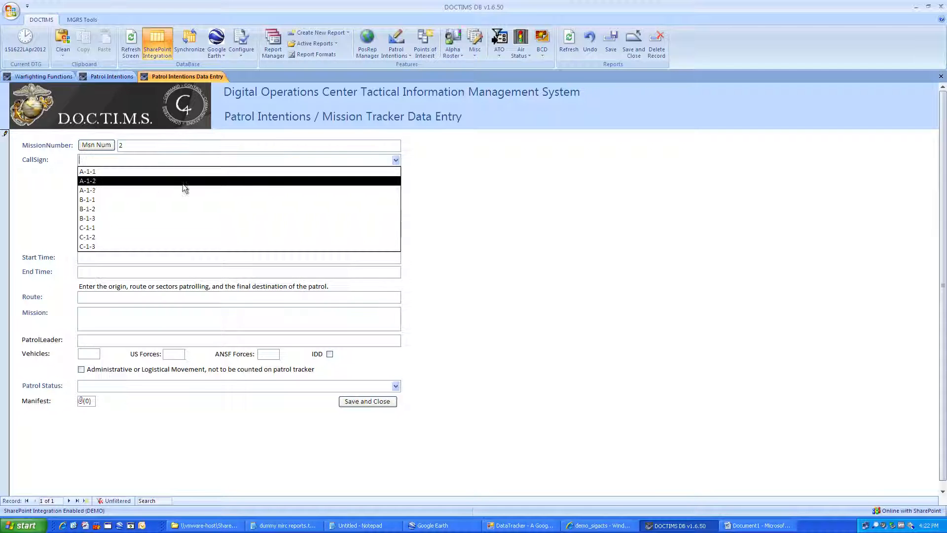
left_click(126, 181)
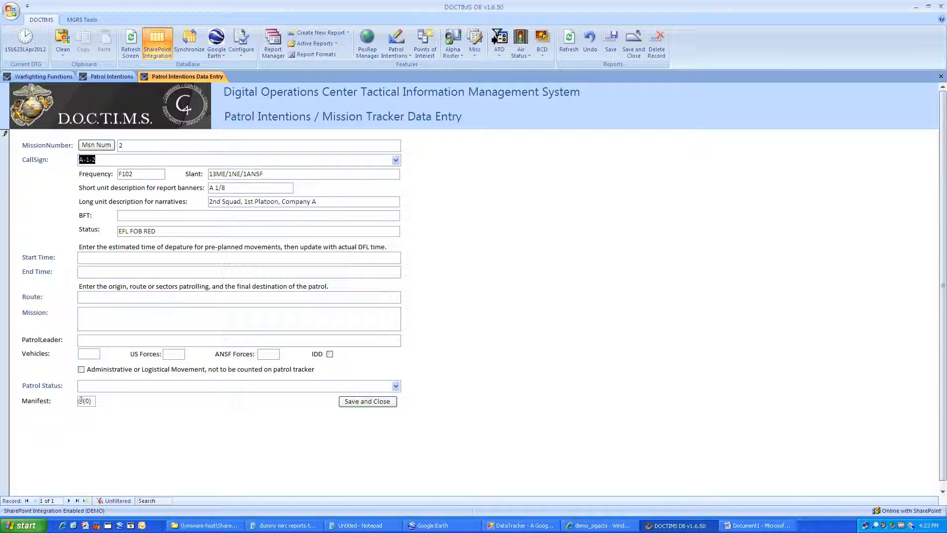
Step: Fill the start time with today's date and the current time
key("Tab")
left_click(138, 257)
key("ctrl+semicolon")
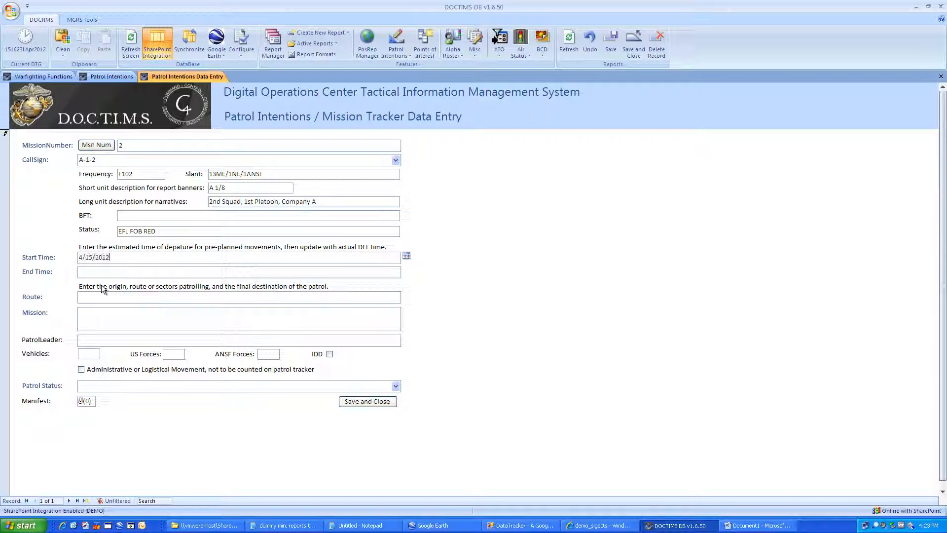
key("ctrl+shift+semicolon")
key("Tab")
key("Tab")
Step: Enter the route 'FOB RED - CA1 - FOB RED' in capitals
type("fob")
key("BackSpace")
key("BackSpace")
key("BackSpace")
type("fob red")
key("BackSpace")
key("BackSpace")
key("BackSpace")
key("BackSpace")
key("BackSpace")
key("BackSpace")
key("Caps_Lock")
key("BackSpace")
type("FOB RED - CA")
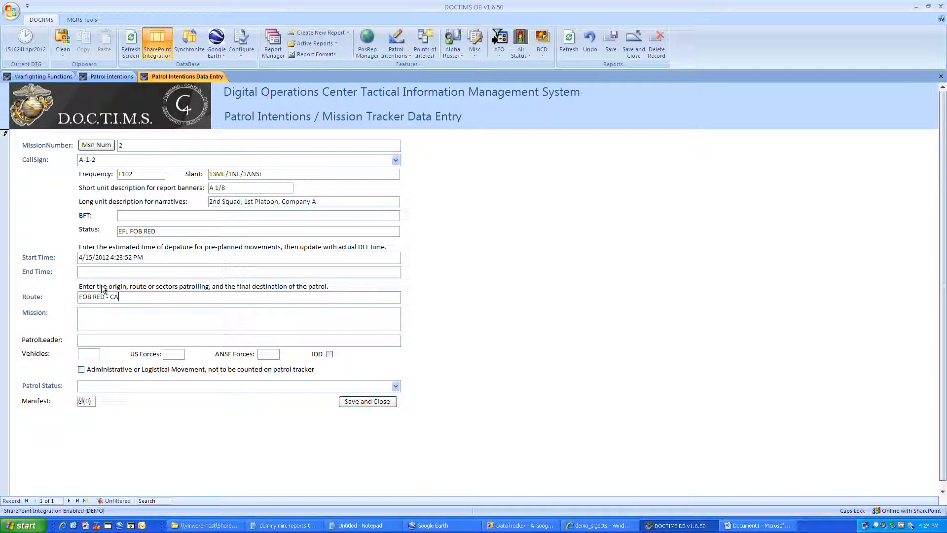
type("1 - FOB RED")
key("Caps_Lock")
Step: Enter mission 'Security Patrol', the patrol leader's name, and forces 12 US and 2 ANSF
type("Security Patrol")
key("Tab")
type("Sgt Smith")
key("Tab")
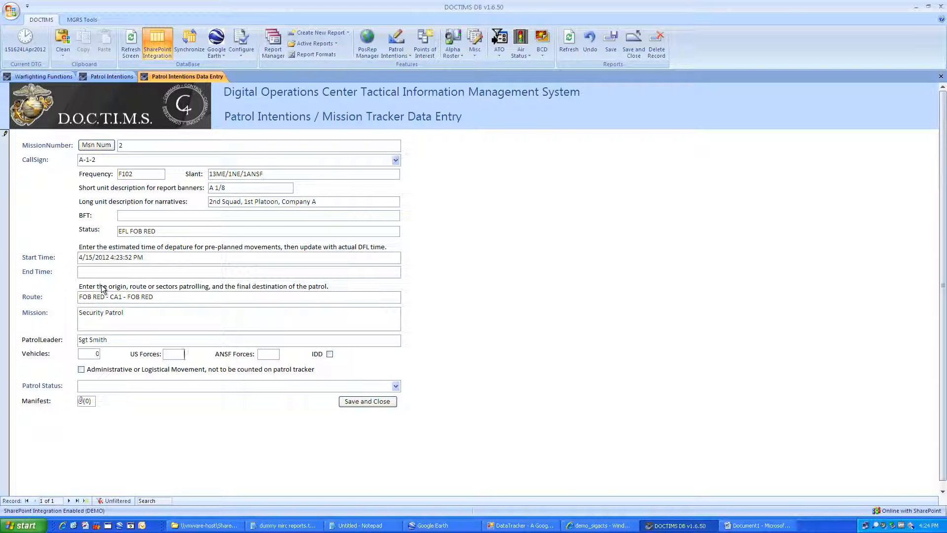
type("12")
type("2")
key("Tab")
key("Tab")
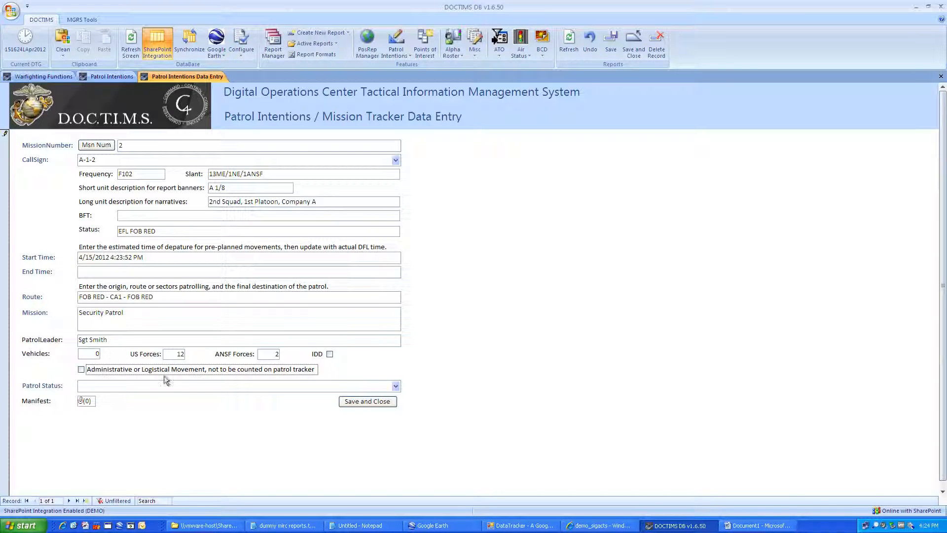
key("Tab")
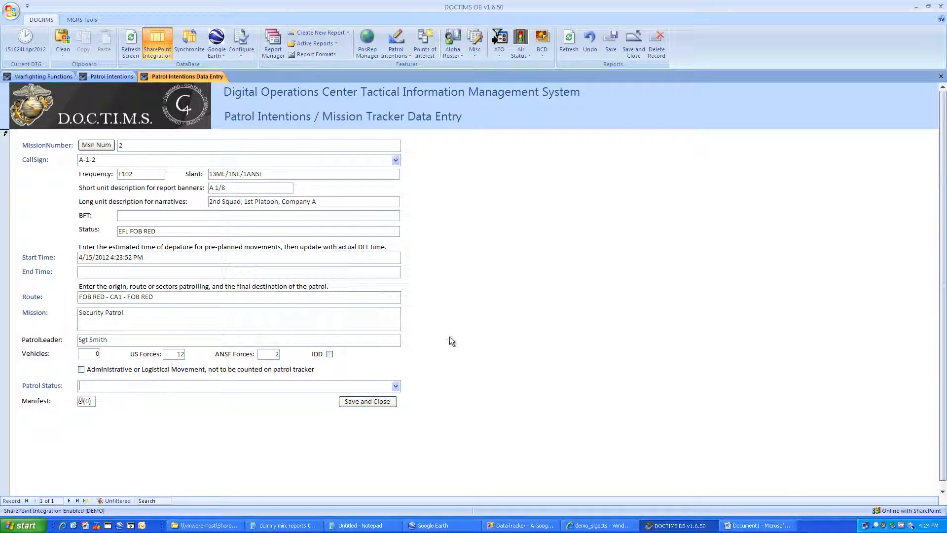
Step: Set patrol status to Scheduled, leave the manifest without attachments, and save the entry
left_click(395, 386)
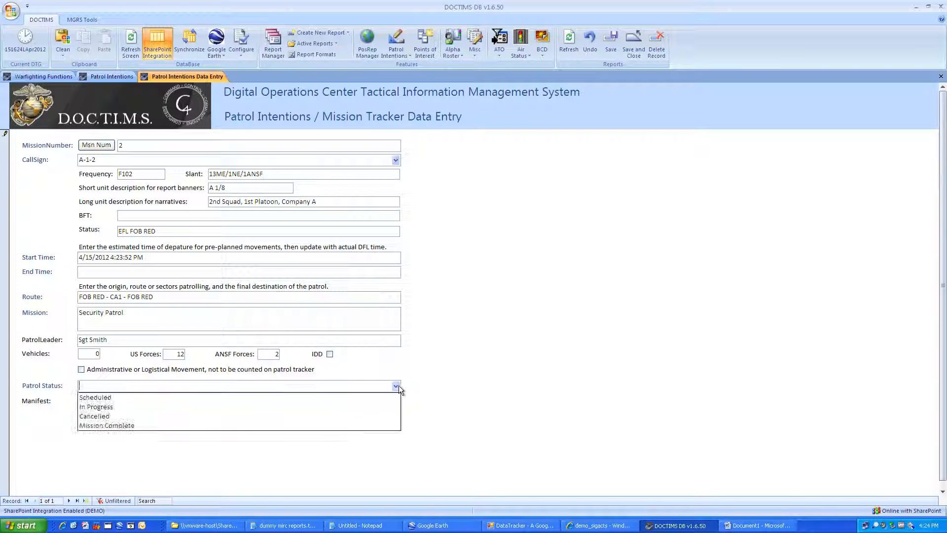
left_click(183, 400)
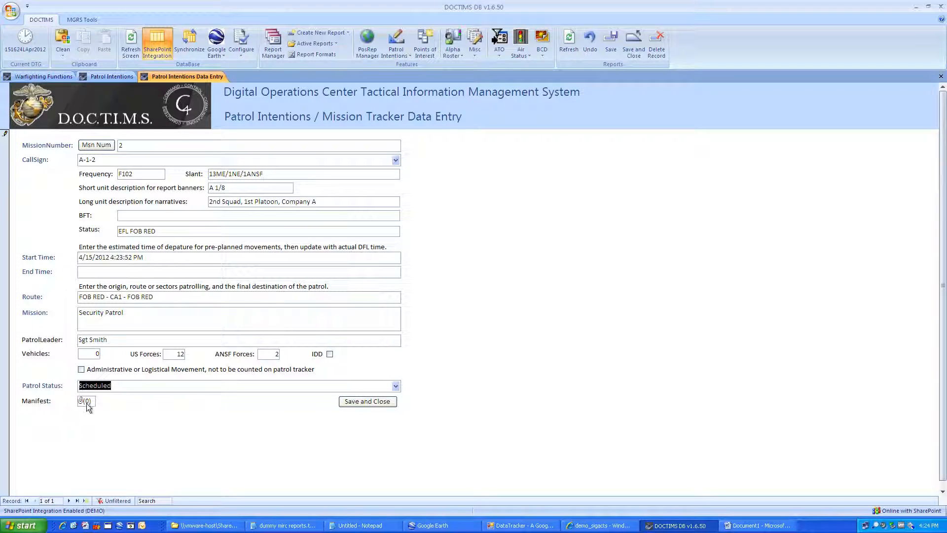
double_click(87, 402)
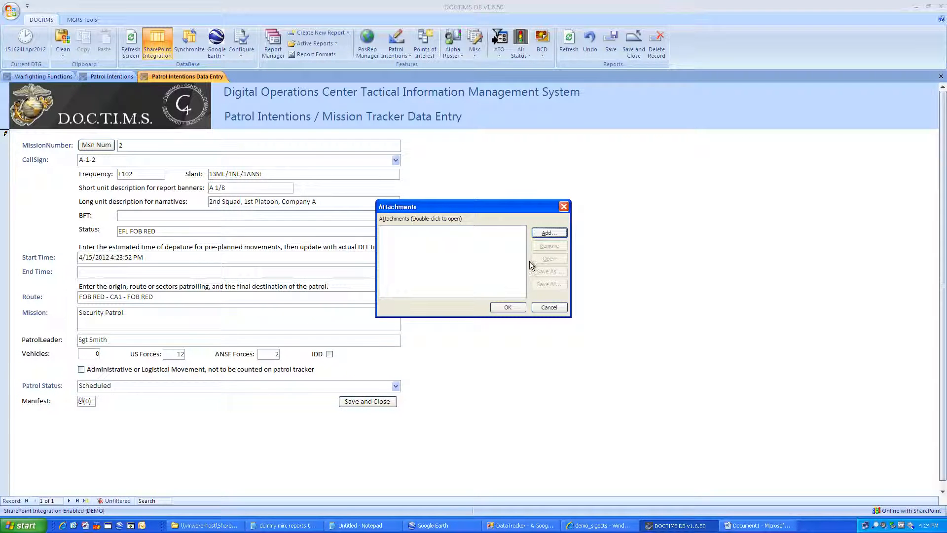
left_click(552, 231)
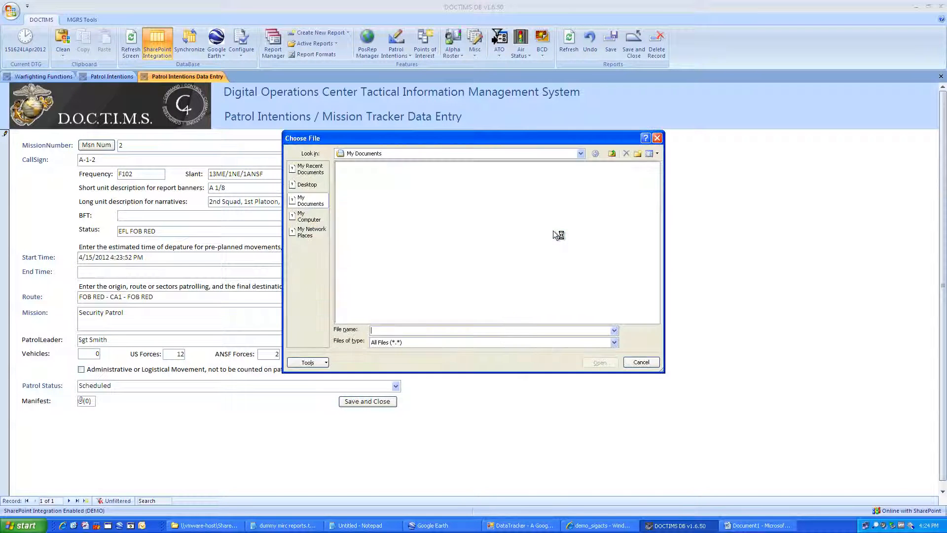
left_click(632, 361)
left_click(546, 308)
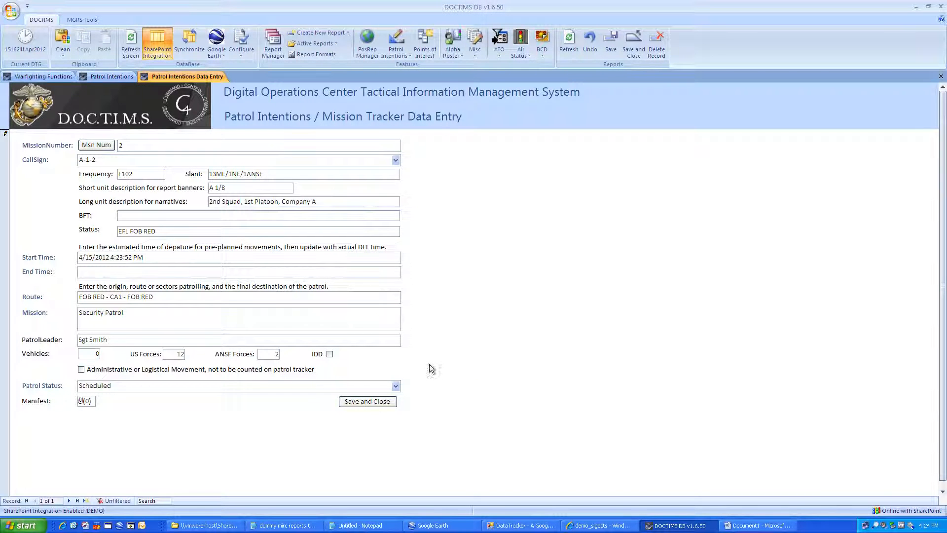
left_click(371, 401)
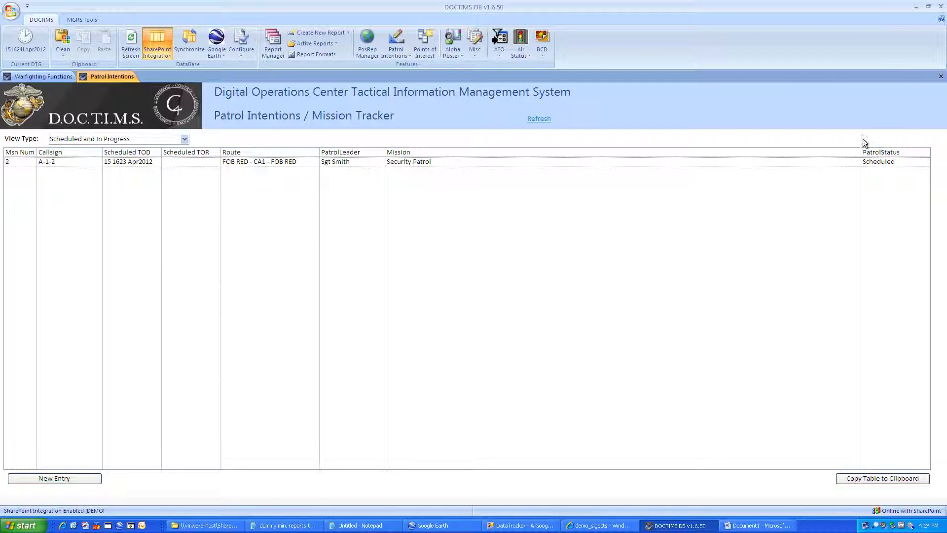
Step: Close the Patrol Intentions list and open the Position Report Manager
left_click(940, 76)
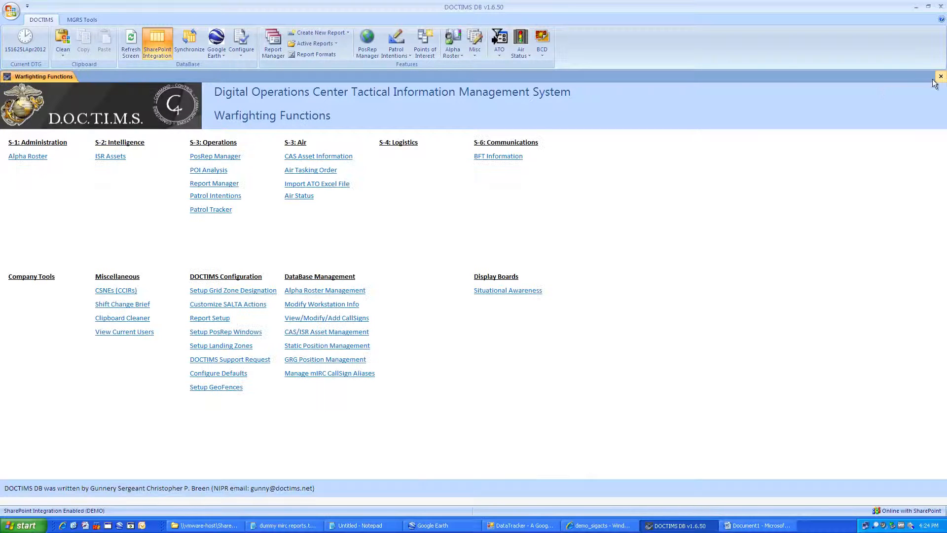
left_click(368, 46)
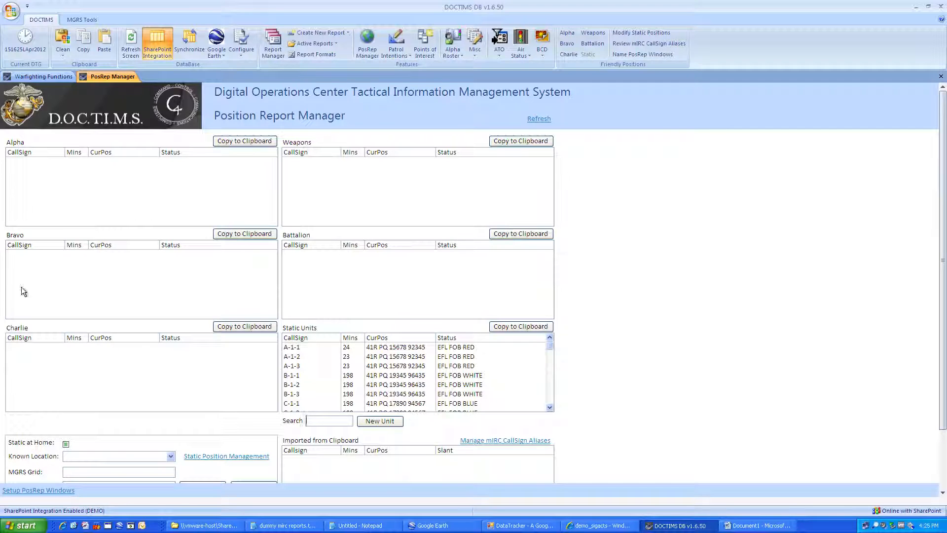
left_click(34, 491)
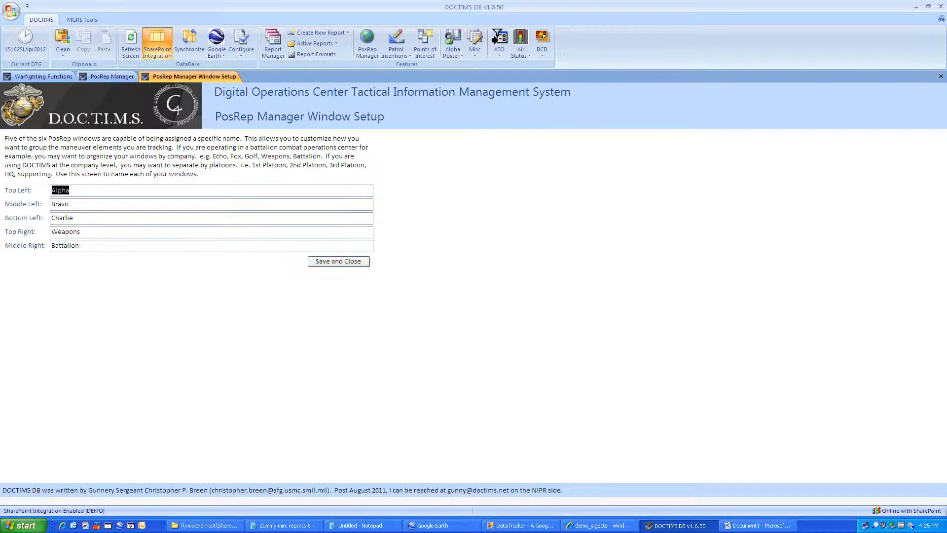
left_click(323, 263)
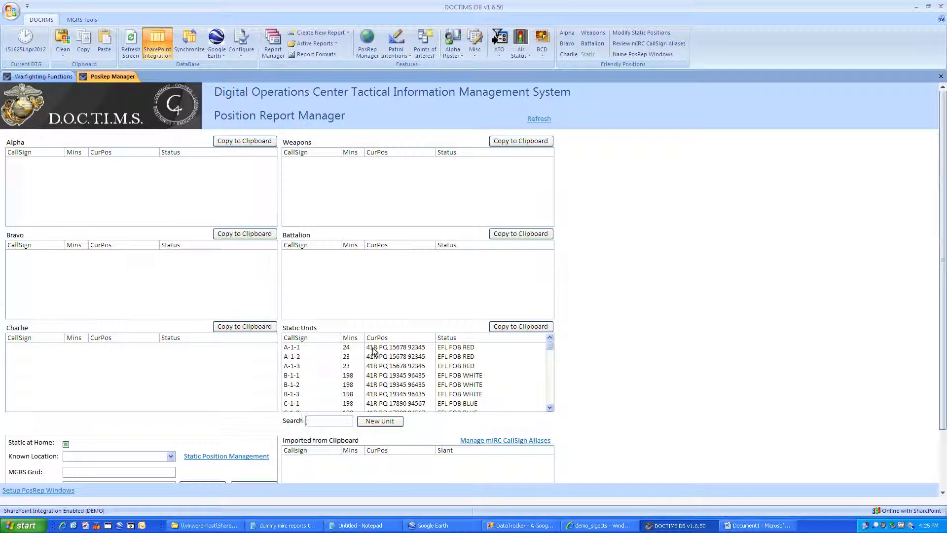
left_click(310, 355)
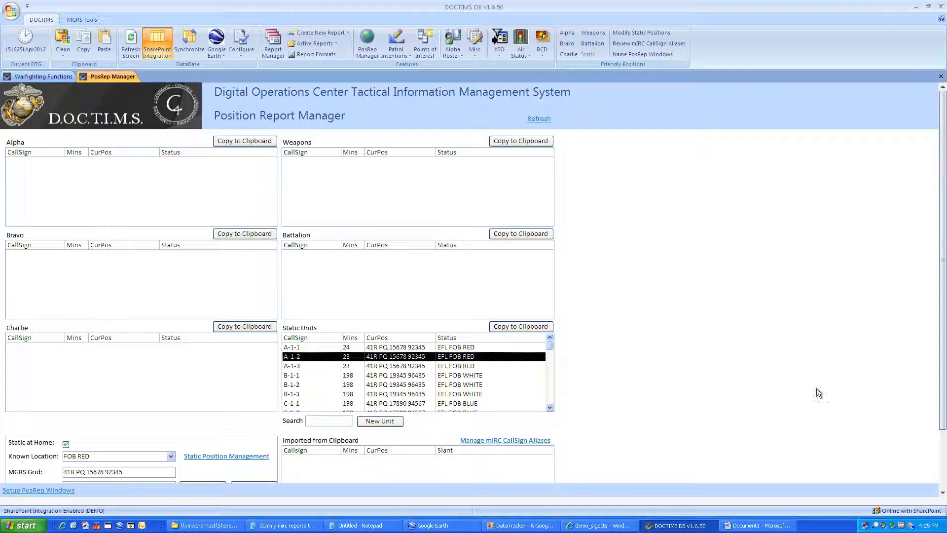
Step: Report A-1-2 as DFL FOB RED at the current time and mark its patrol In Progress
left_click_drag(941, 387, 943, 474)
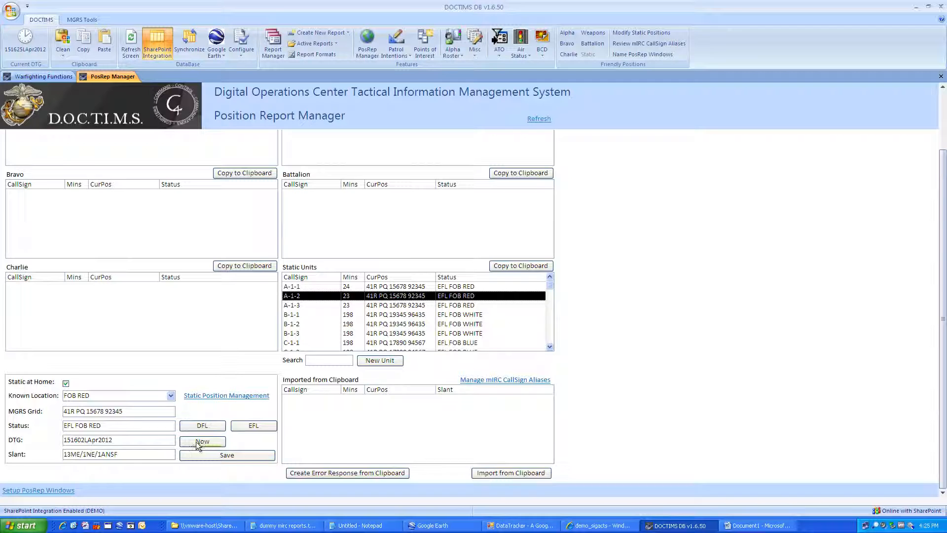
left_click(210, 427)
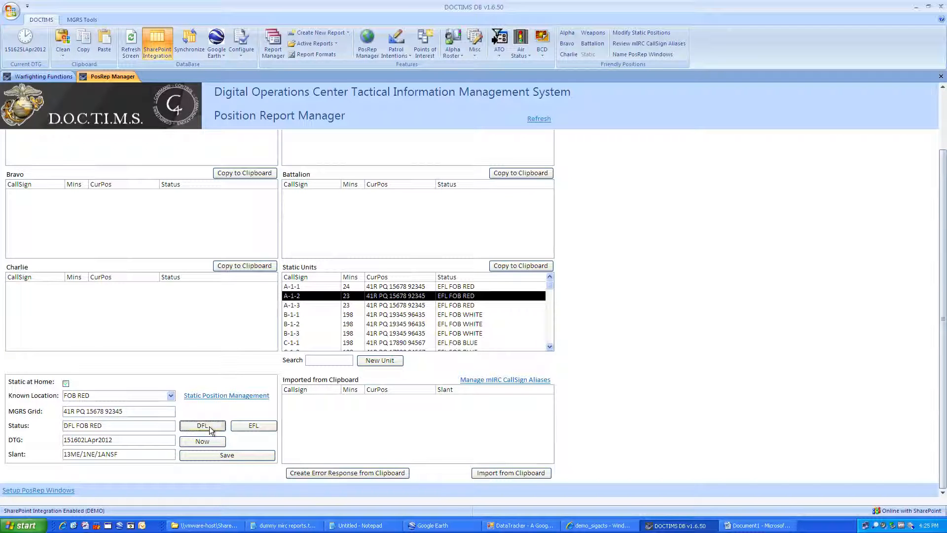
left_click(207, 442)
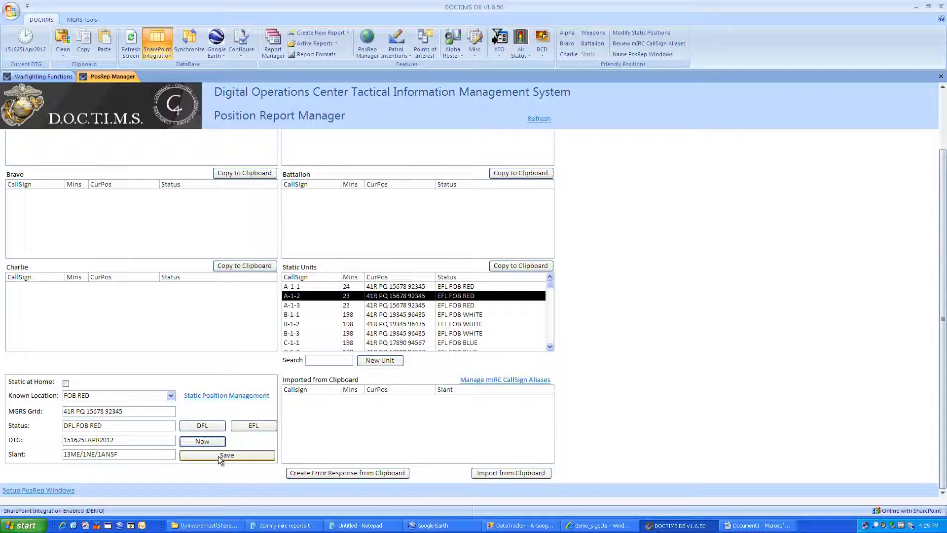
left_click(219, 456)
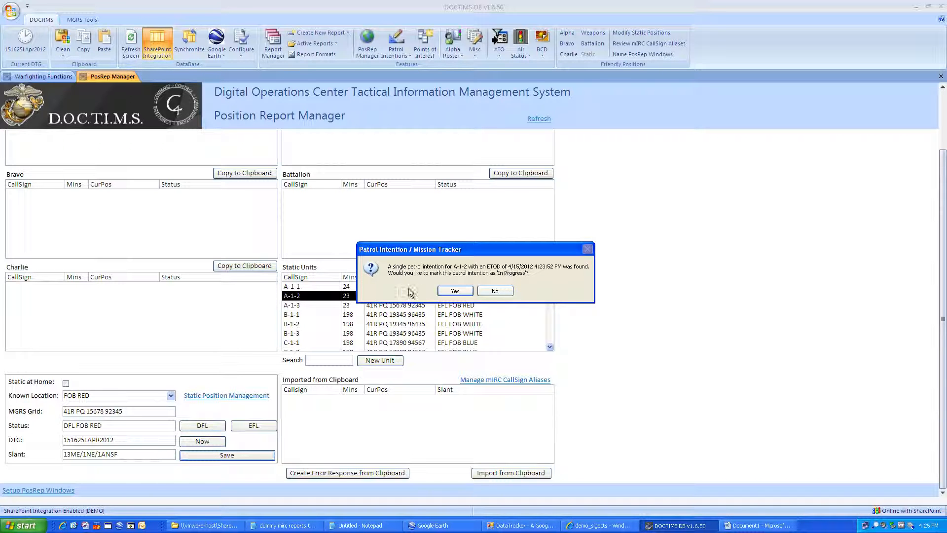
left_click(460, 290)
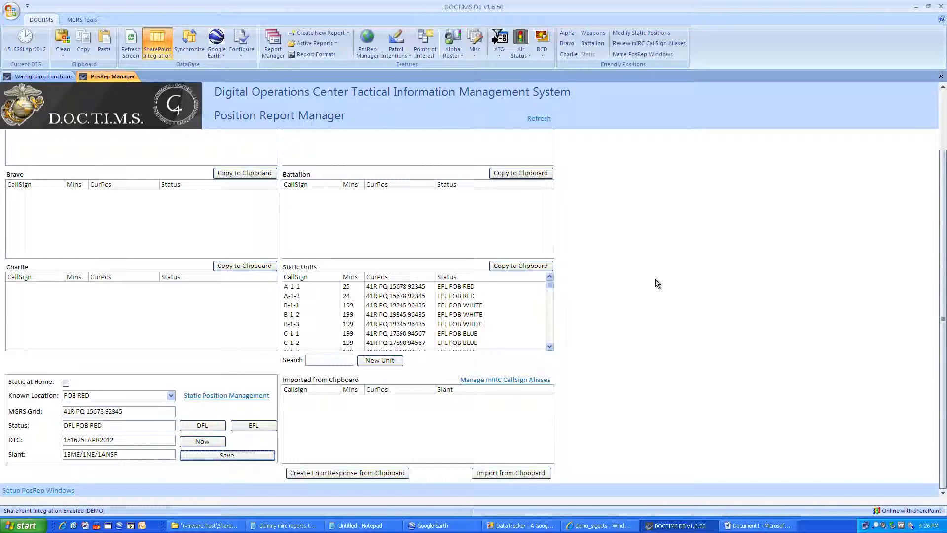
left_click_drag(946, 261, 946, 190)
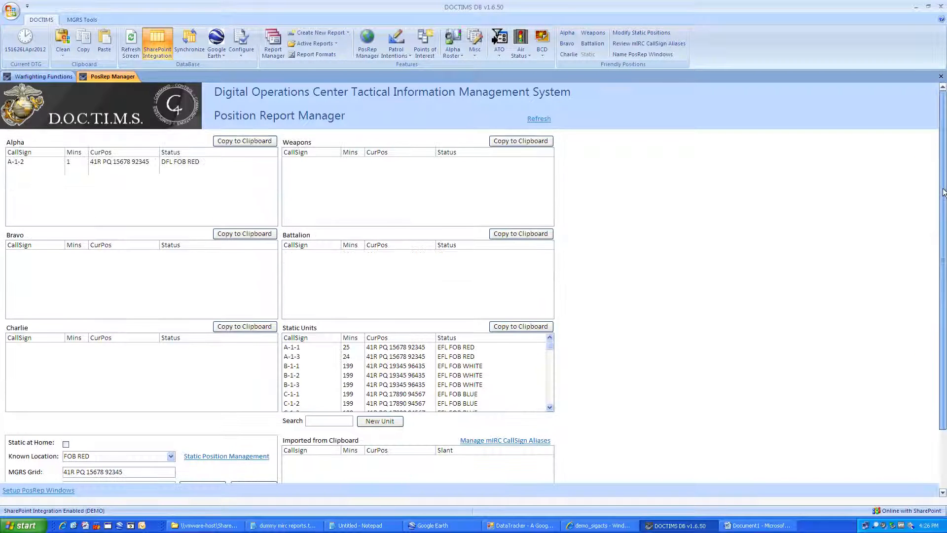
left_click(152, 161)
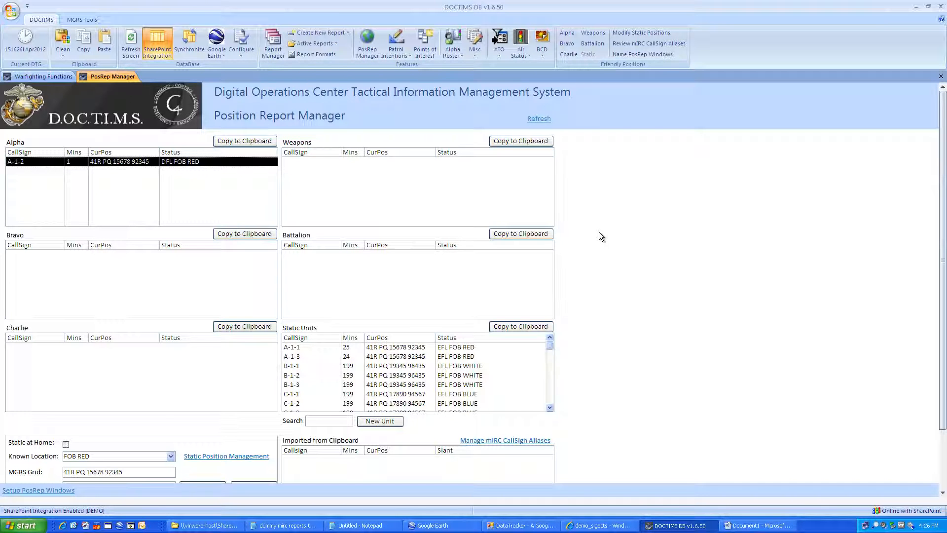
Step: Report A-1-1 as DFL FOB RED at the current time and save it
left_click(306, 347)
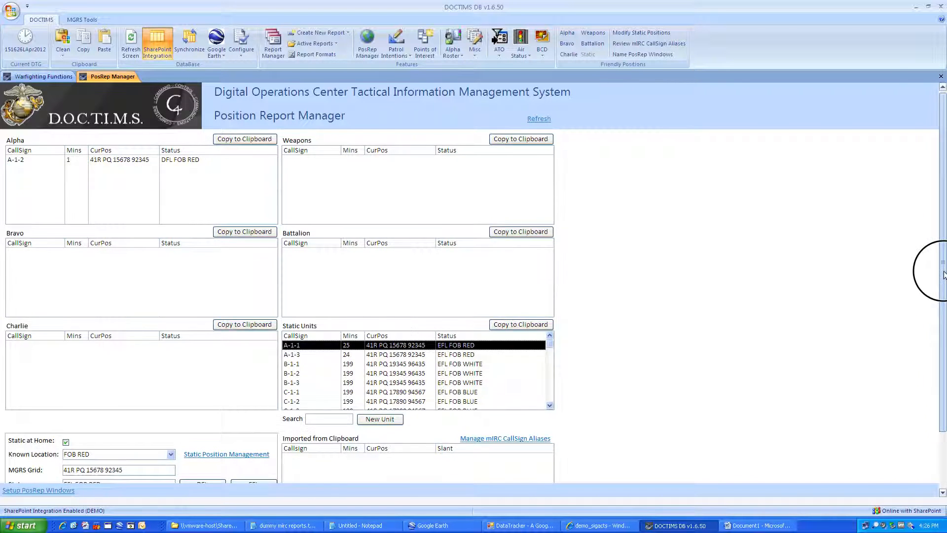
scroll(930, 271, "down", 2)
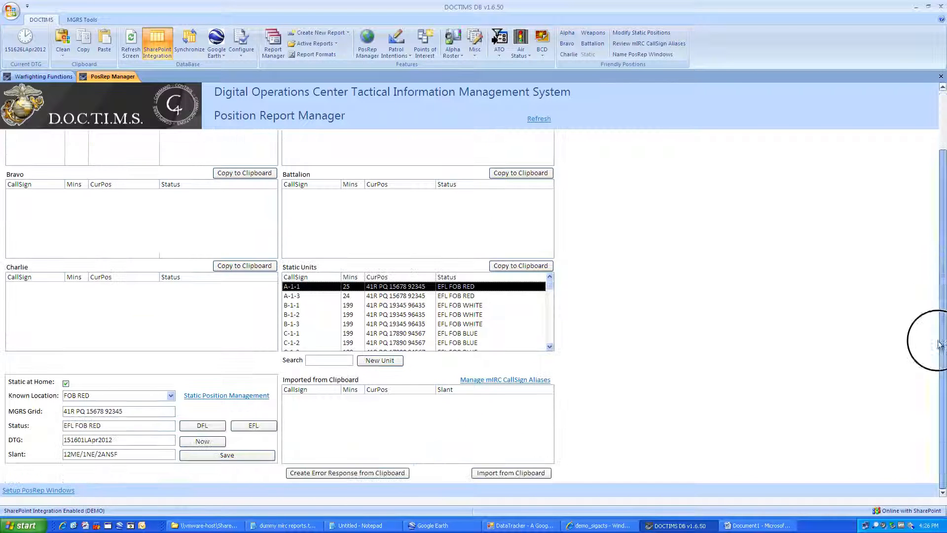
left_click(195, 428)
left_click(198, 441)
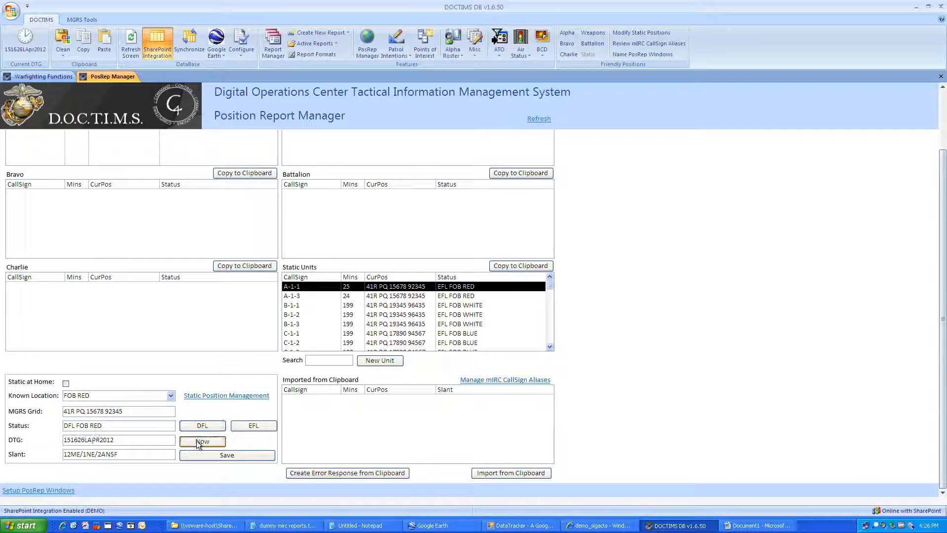
left_click(202, 454)
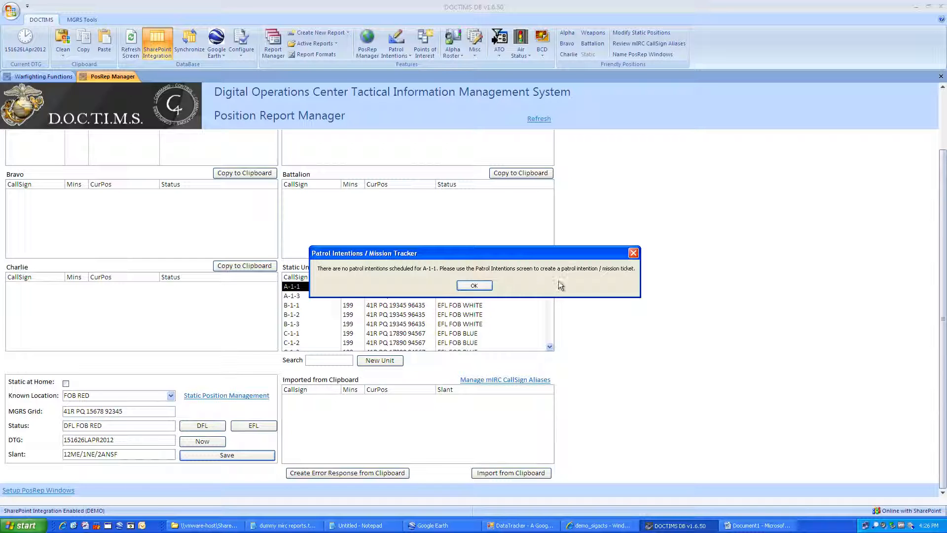
left_click(474, 285)
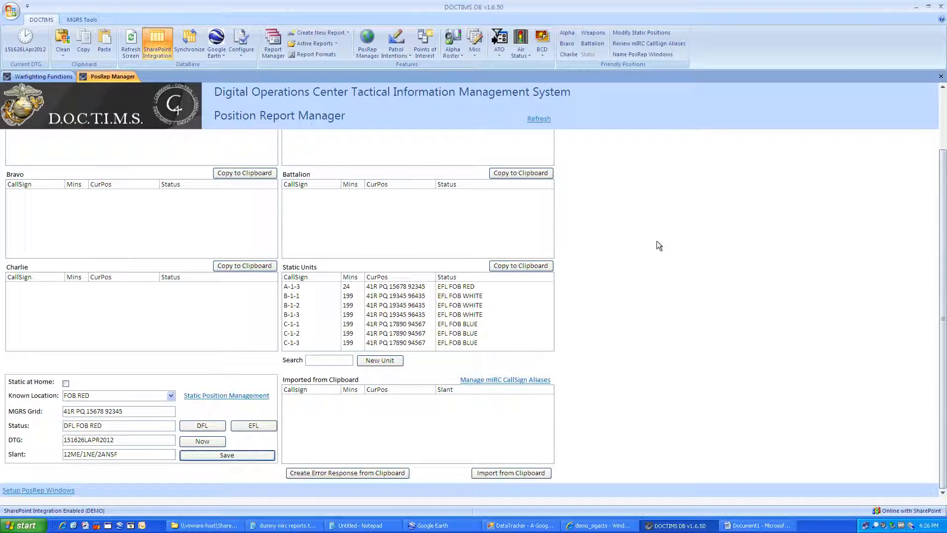
Step: Report A-1-3 as DFL FOB RED at the current time and save it
left_click(313, 287)
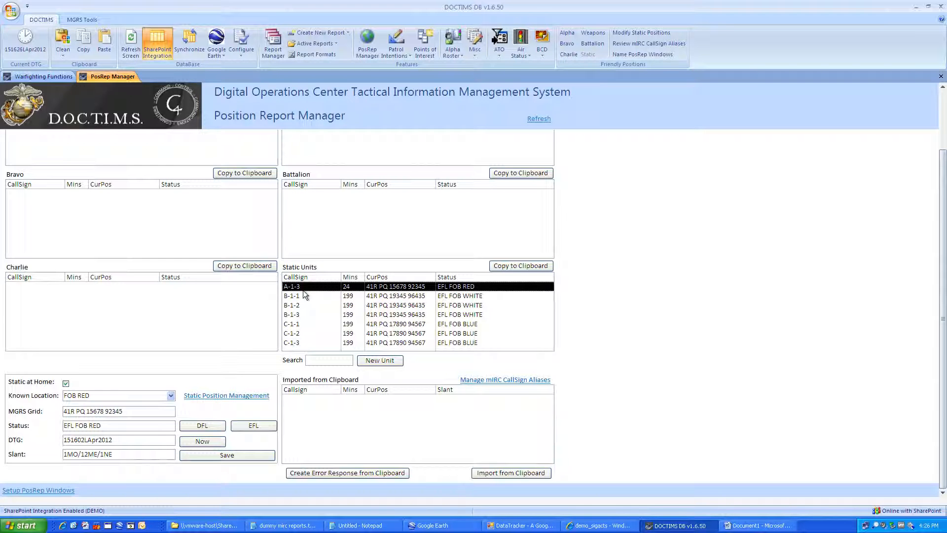
left_click(203, 425)
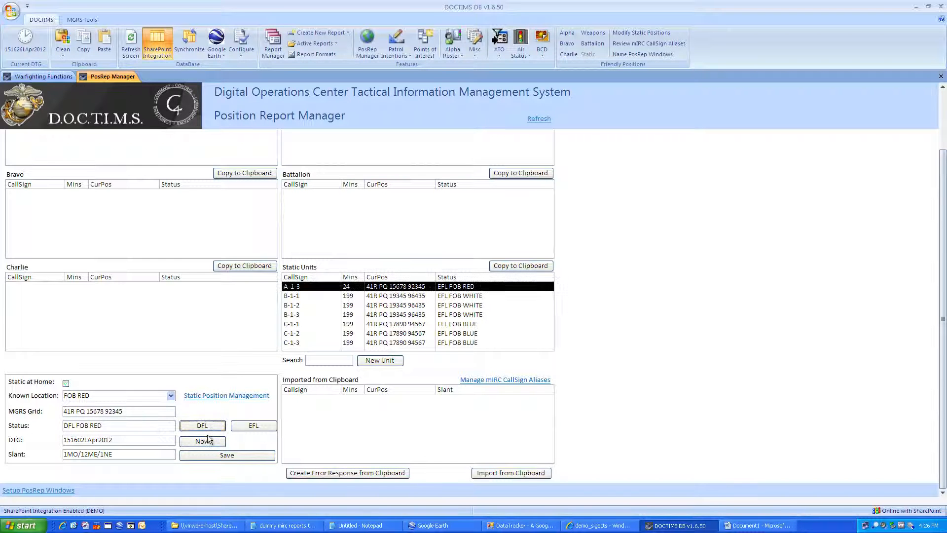
left_click(208, 440)
left_click(211, 453)
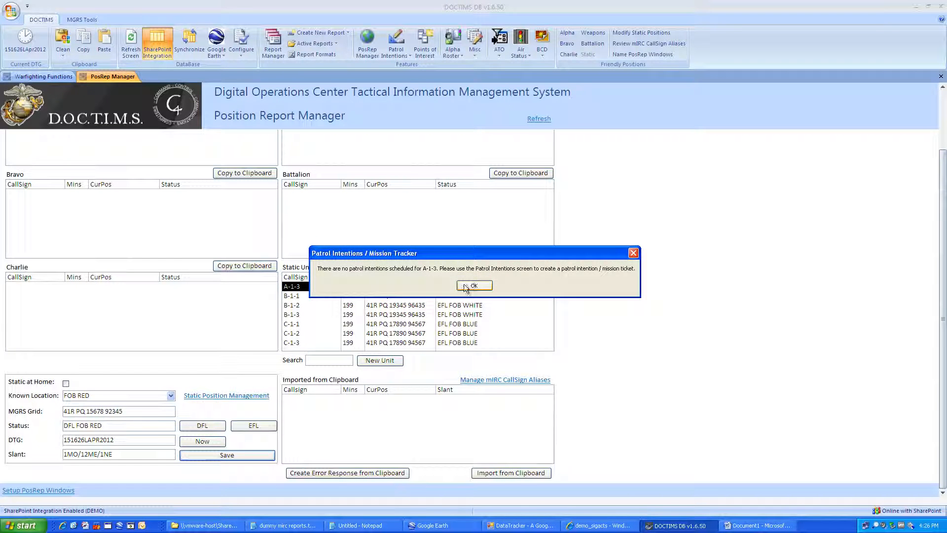
left_click(464, 285)
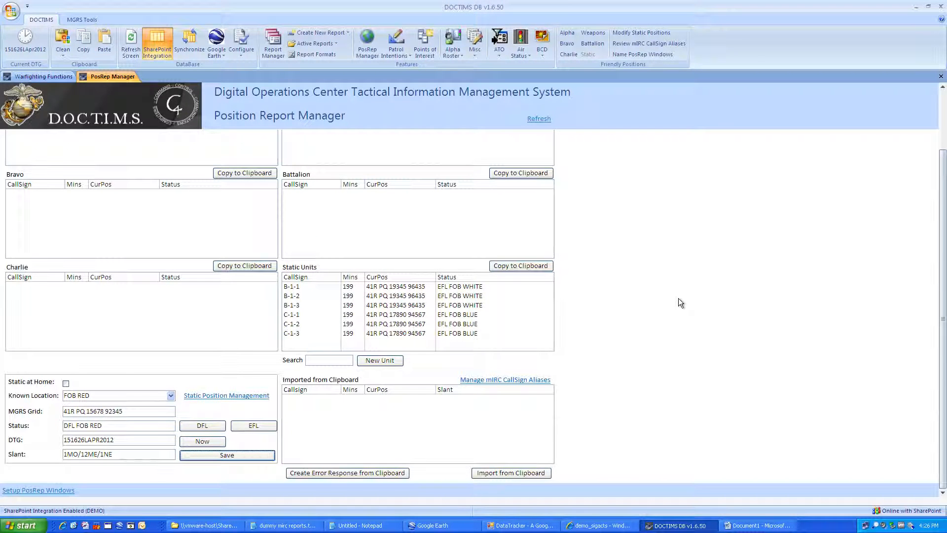
left_click_drag(945, 244, 945, 184)
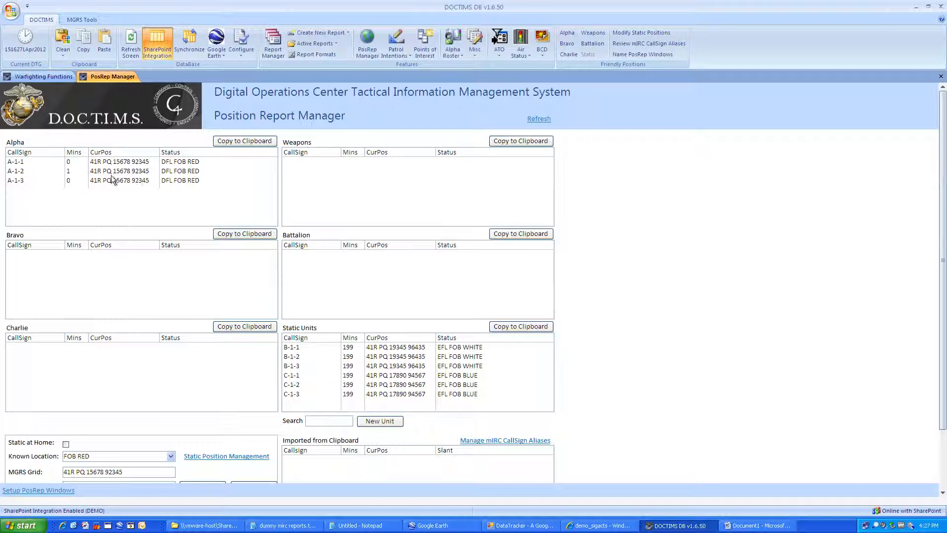
Step: Replace the untitled Notepad note's text with the copied Alpha position report
left_click(223, 143)
left_click(378, 528)
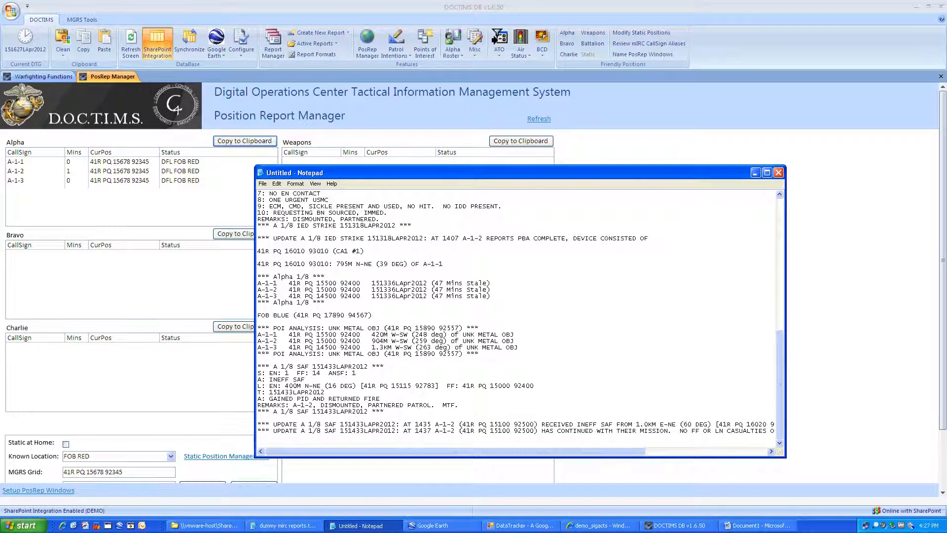
key("ctrl+a")
key("Delete")
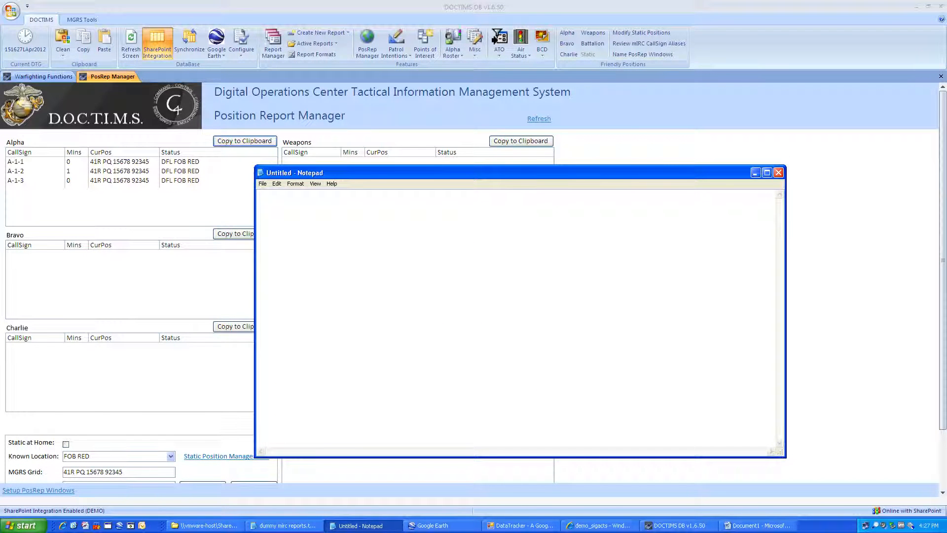
type("*** Alpha *** A-1-1   FOB RED   151627LApr2012 (0 Mins Stale) A-1-2   FOB RED   151626LApr2012 (1 Mins Stale) A-1-3   FOB RED   151627LApr2012 (0 Mins Stale) *** Alpha ***")
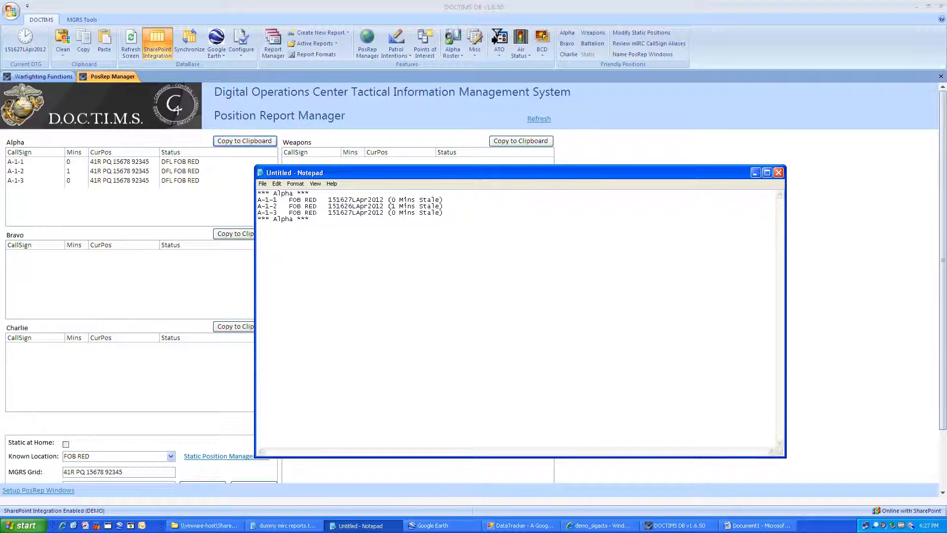
left_click(755, 173)
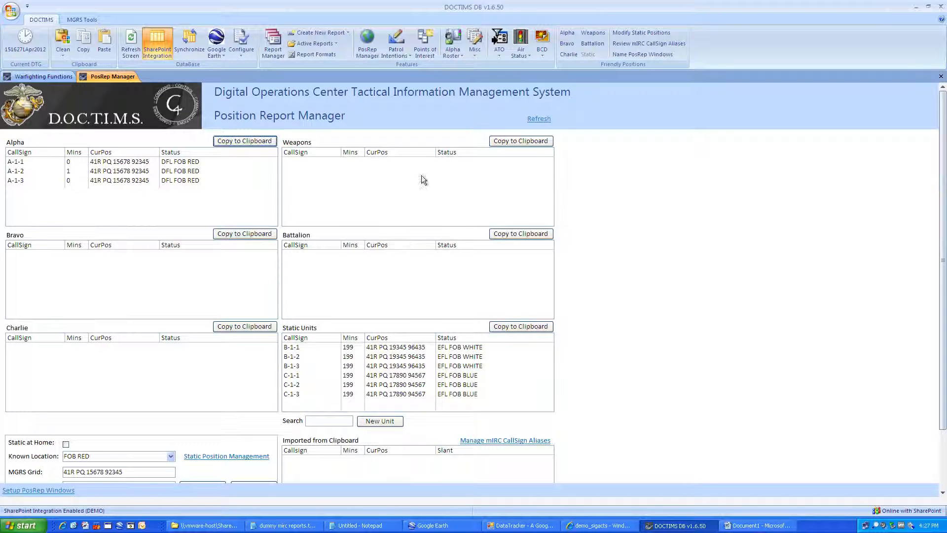
Step: Copy the combined Alpha, Bravo and Charlie position reports and paste them into the note
left_click(571, 33)
left_click(567, 44)
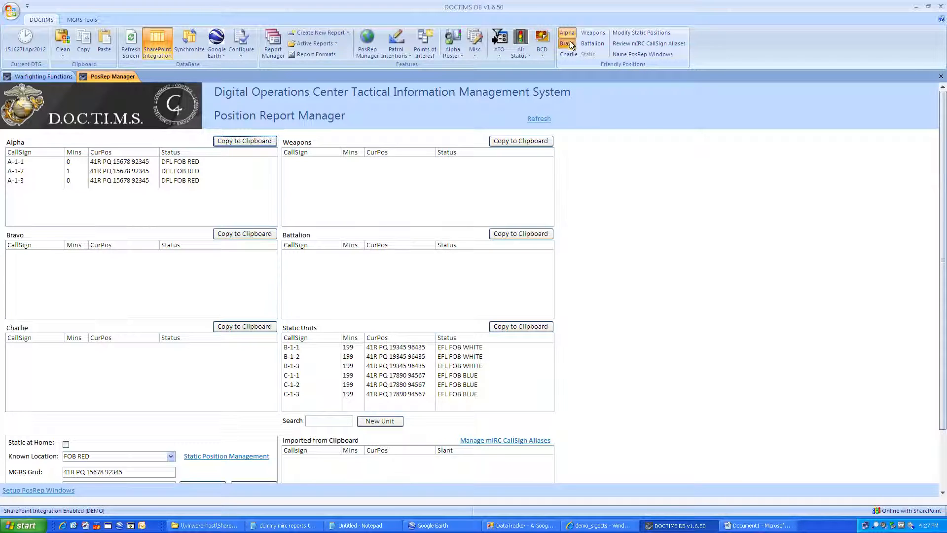
left_click(571, 54)
left_click(83, 39)
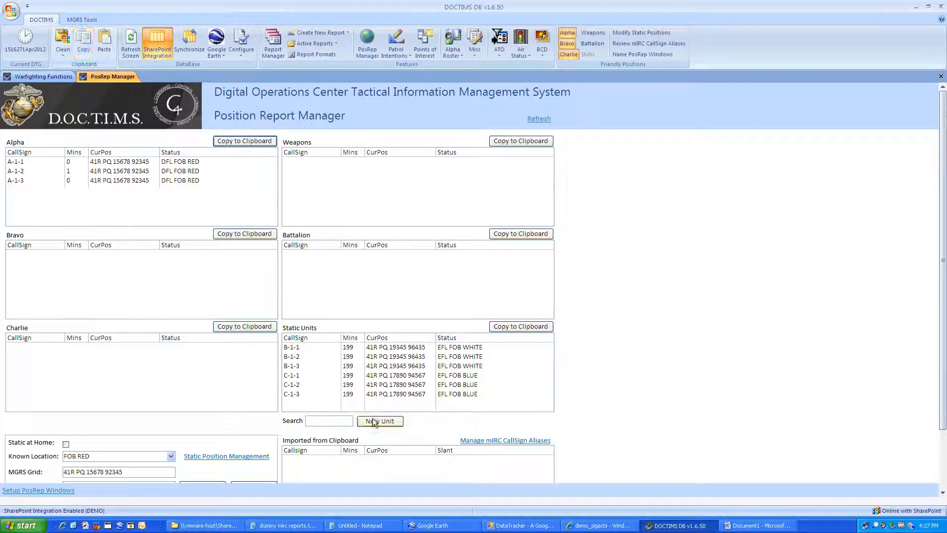
left_click(356, 526)
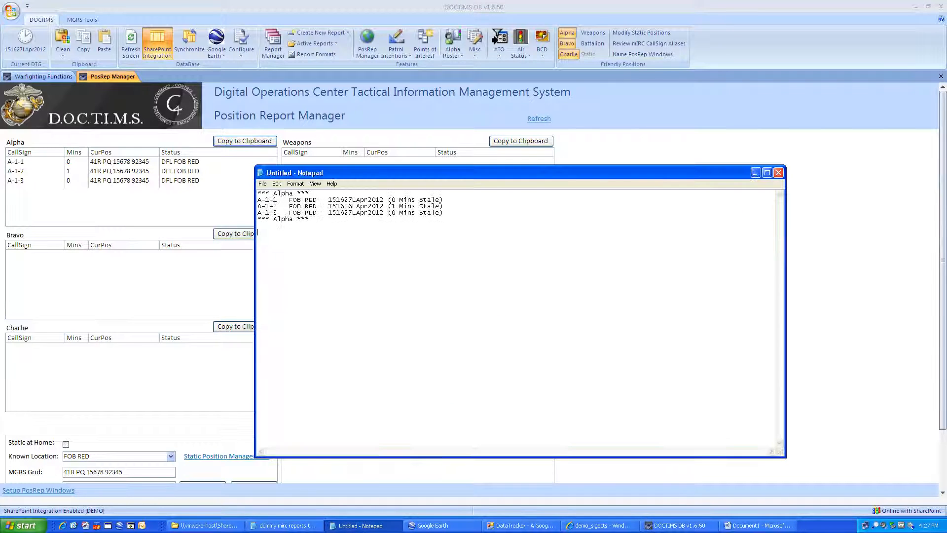
key("ctrl+v")
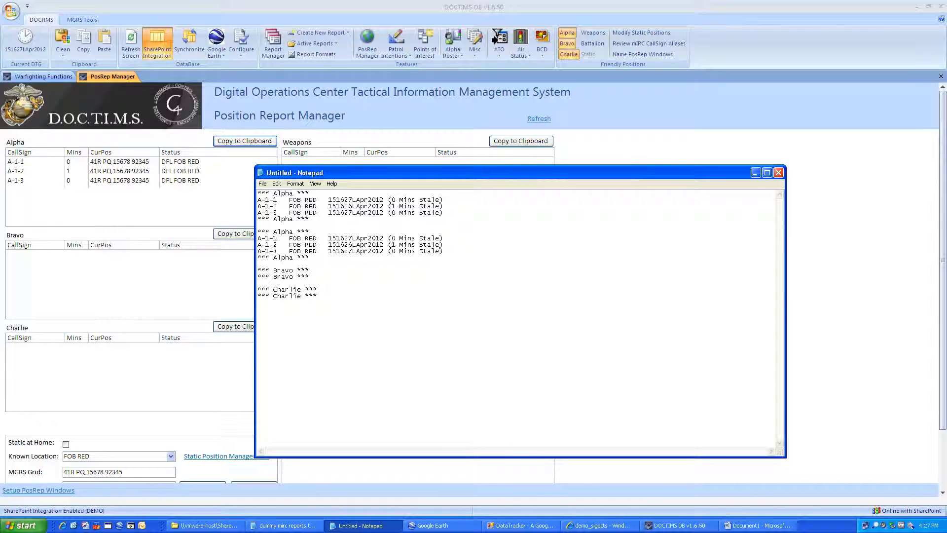
left_click(753, 173)
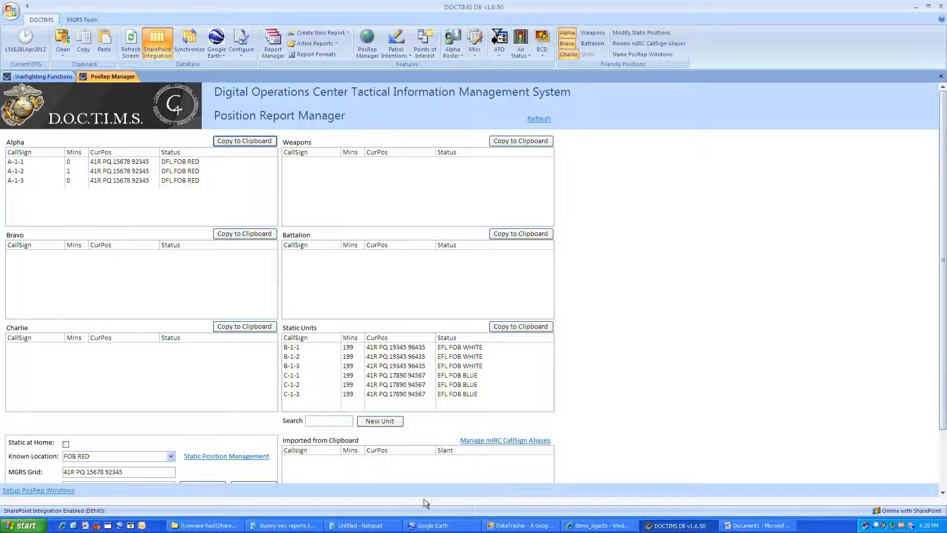
Step: Fix the A block's closing line in the mirc reports and select the five A 1/8 POSREPS lines
left_click(303, 526)
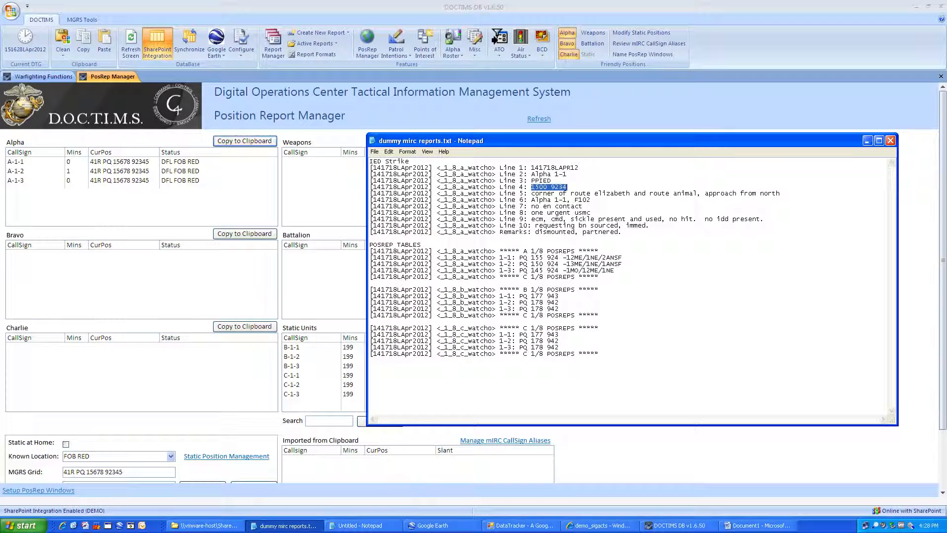
left_click(623, 277)
left_click_drag(371, 251, 616, 270)
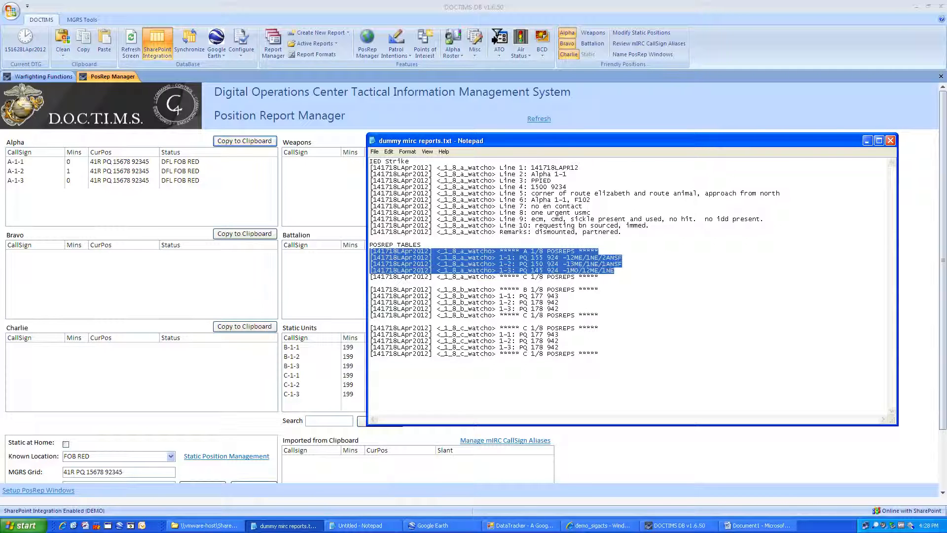
left_click(370, 283)
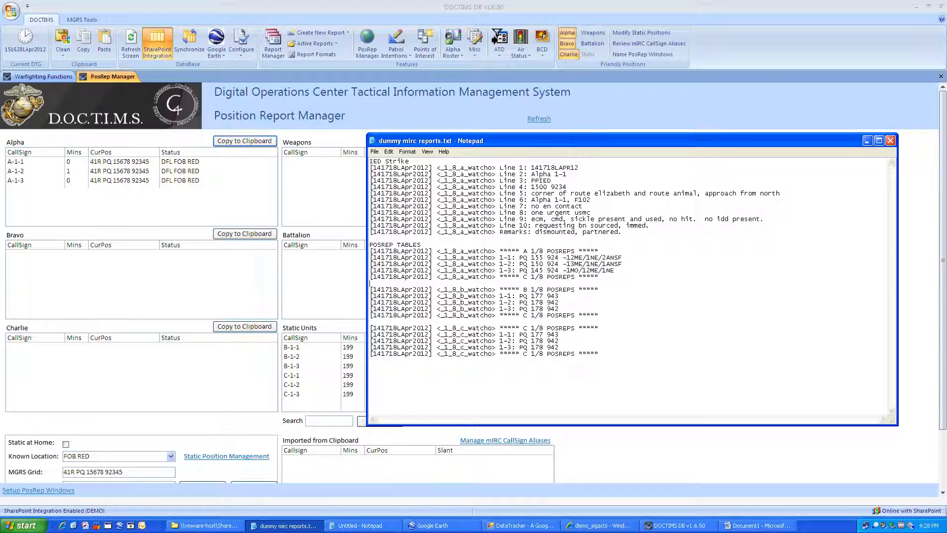
double_click(525, 277)
type("A")
left_click_drag(370, 284, 370, 251)
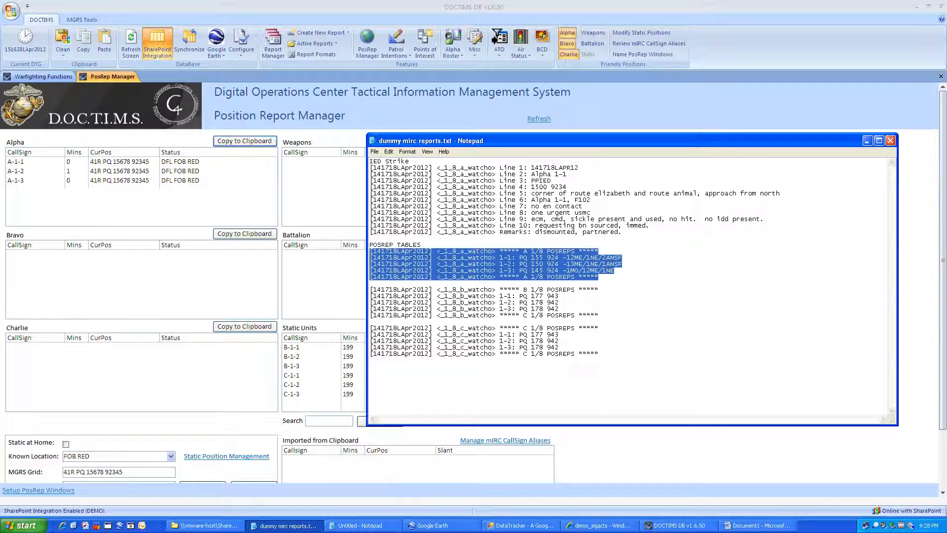
Step: Import the copied Alpha reports, load A-1-1's grid and slant, and compare with the mirc text
left_click(599, 449)
left_click(943, 436)
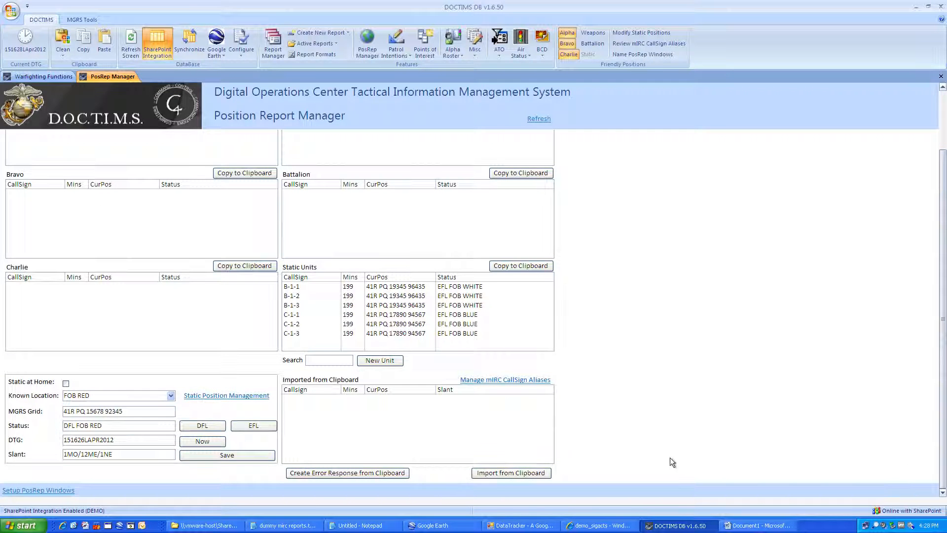
left_click(509, 473)
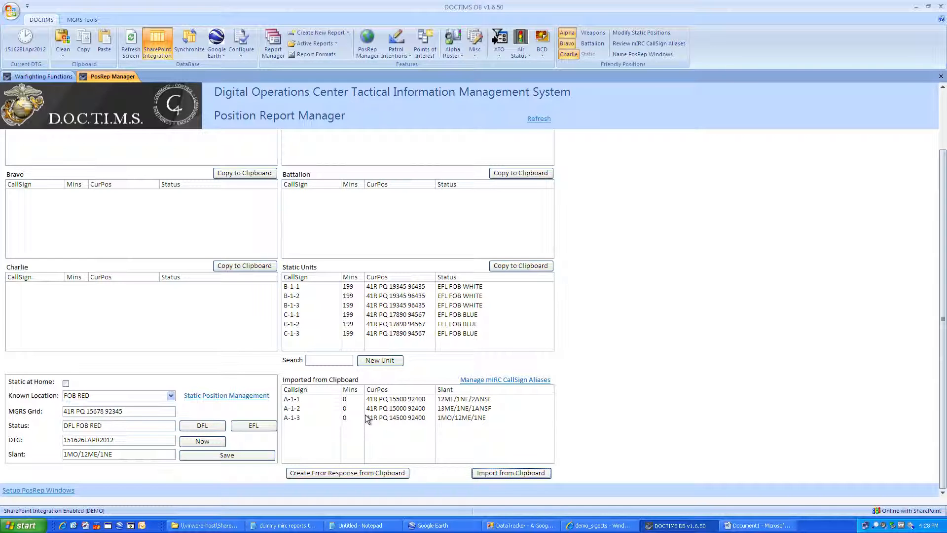
left_click(291, 399)
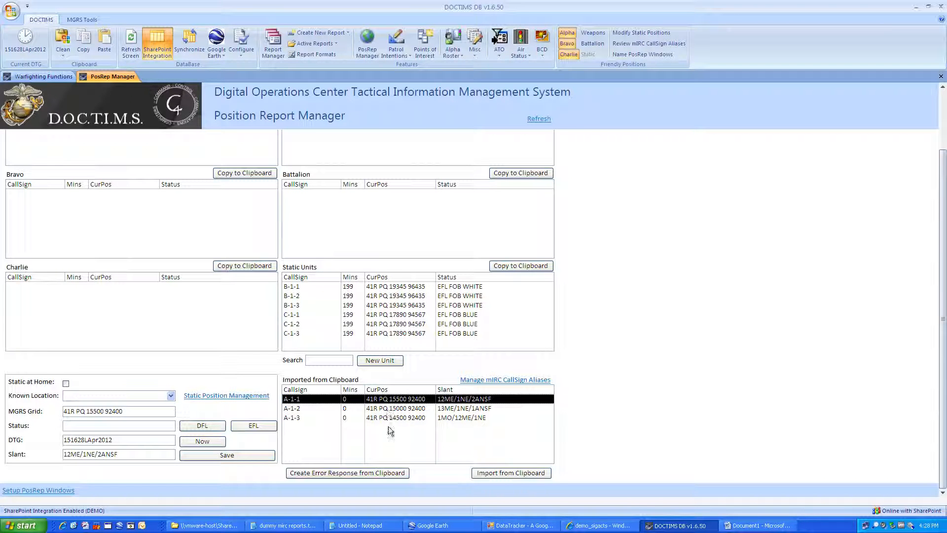
left_click(294, 526)
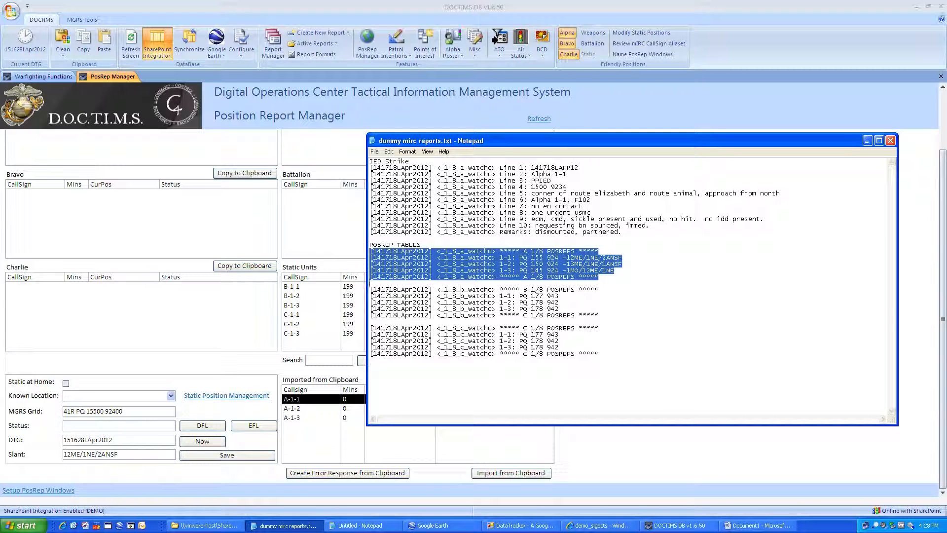
left_click_drag(541, 141, 536, 87)
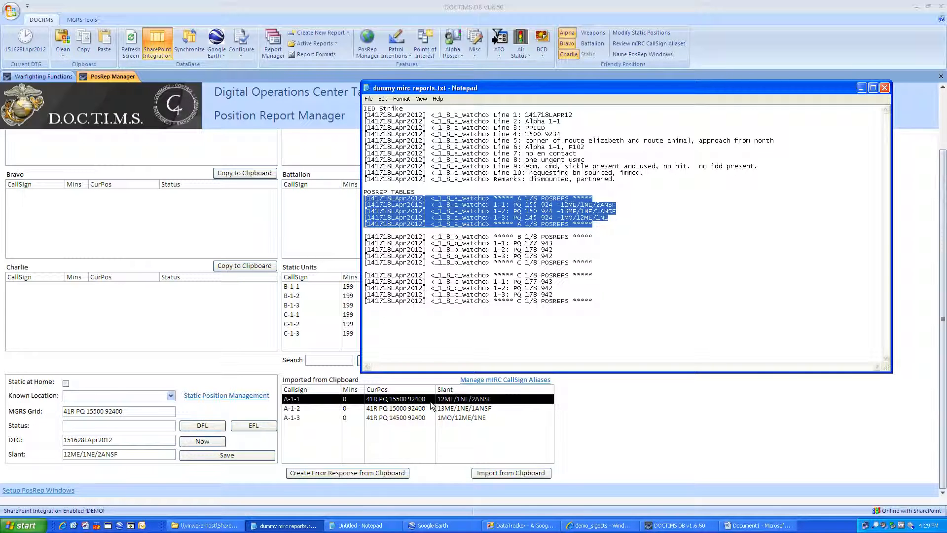
left_click(861, 87)
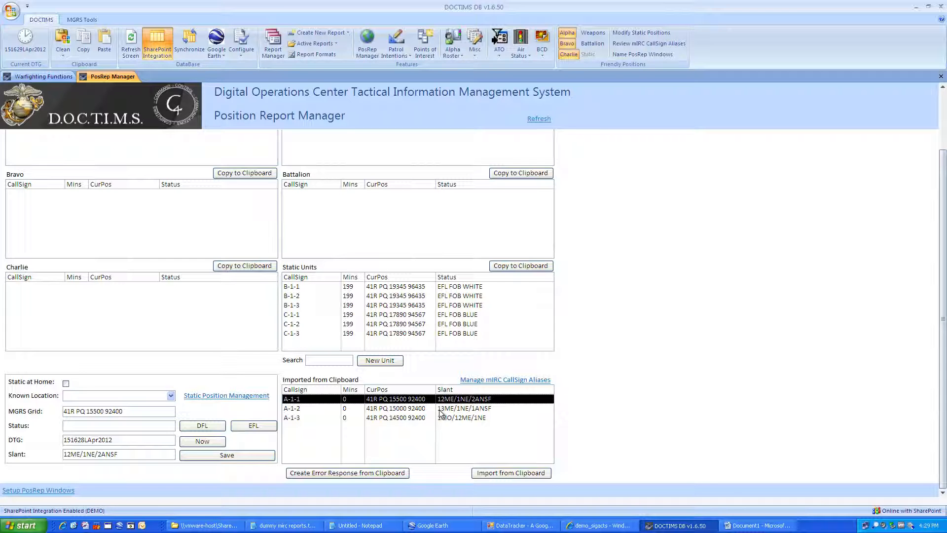
left_click(244, 43)
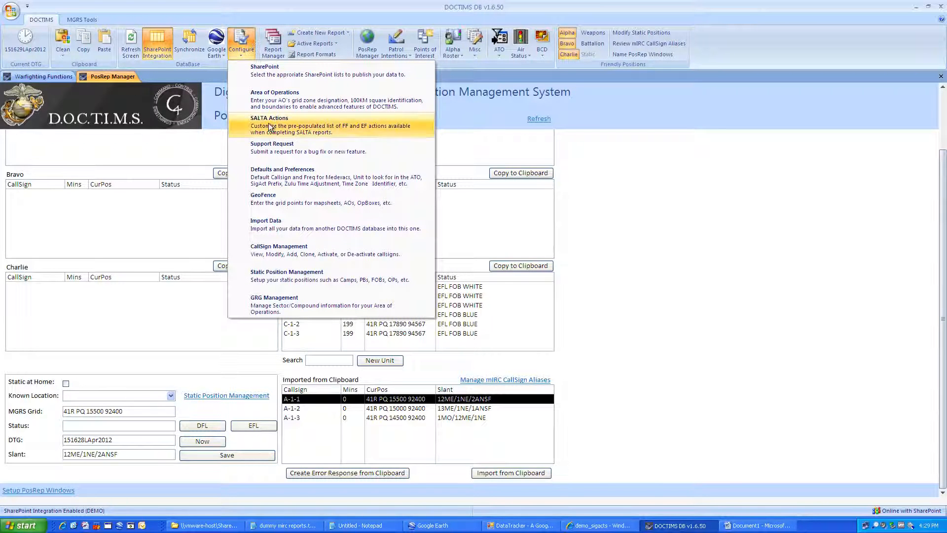
left_click(291, 97)
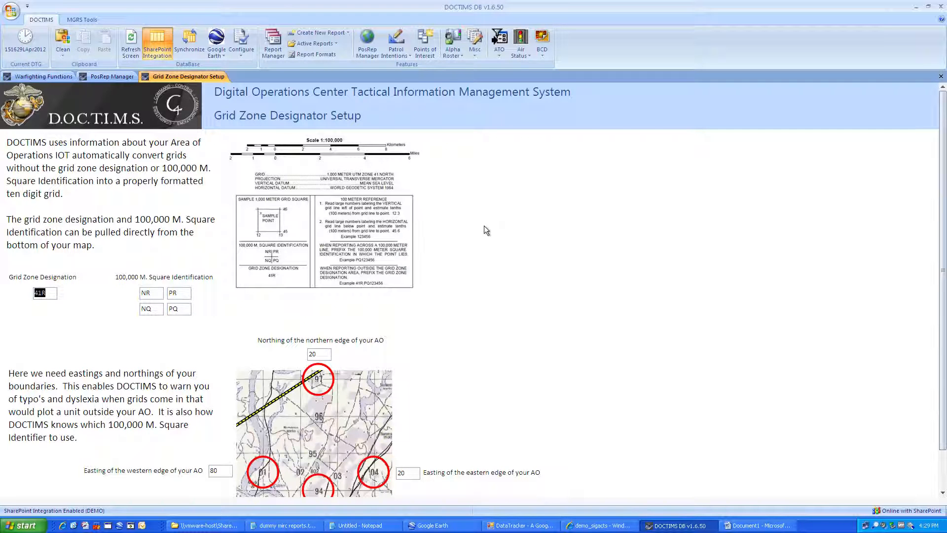
left_click(941, 77)
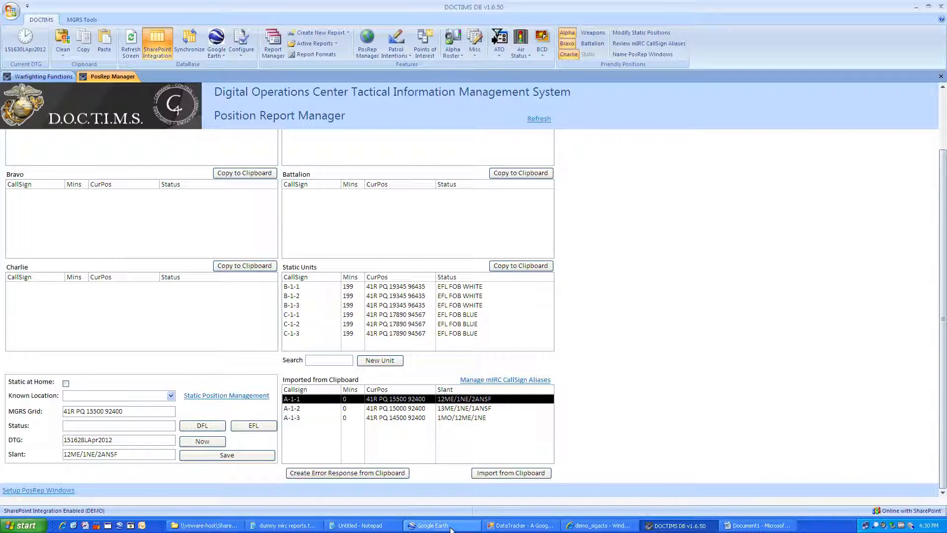
left_click(310, 526)
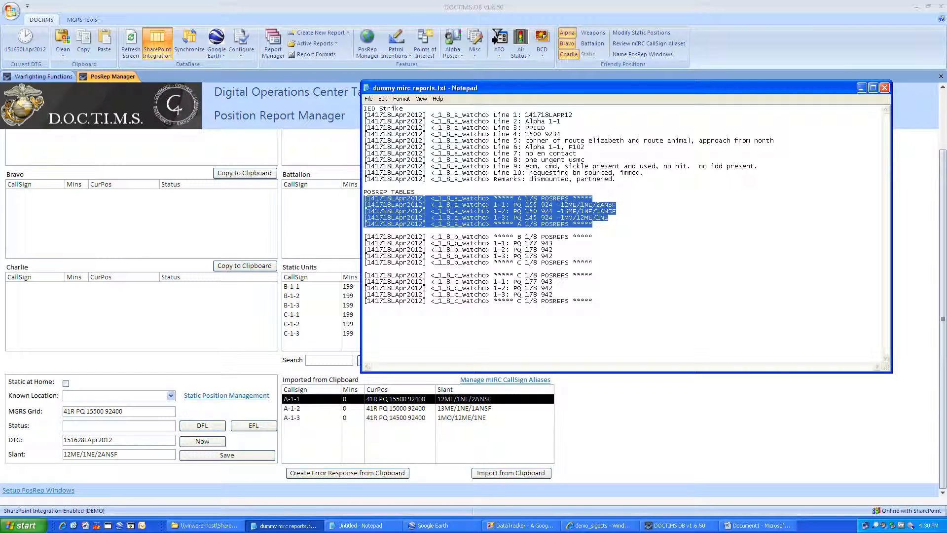
left_click(365, 270)
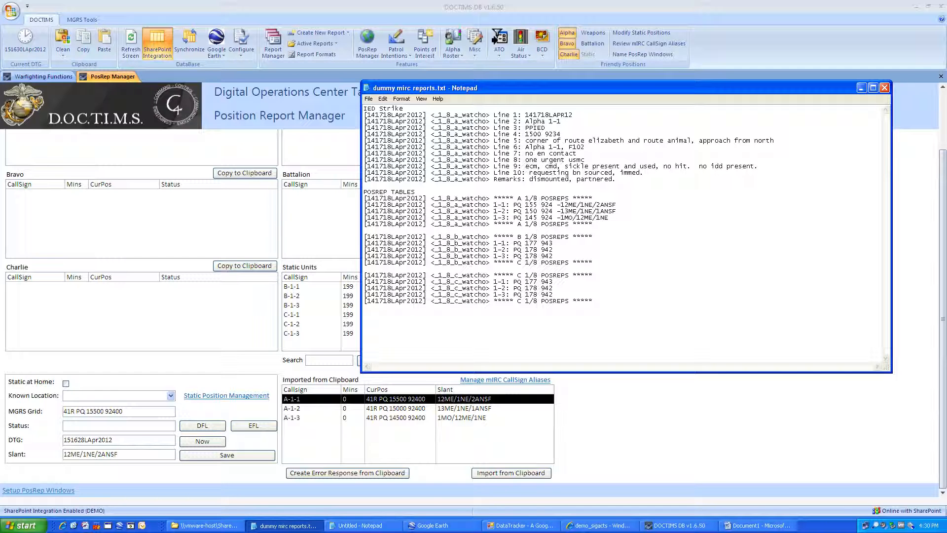
left_click(604, 419)
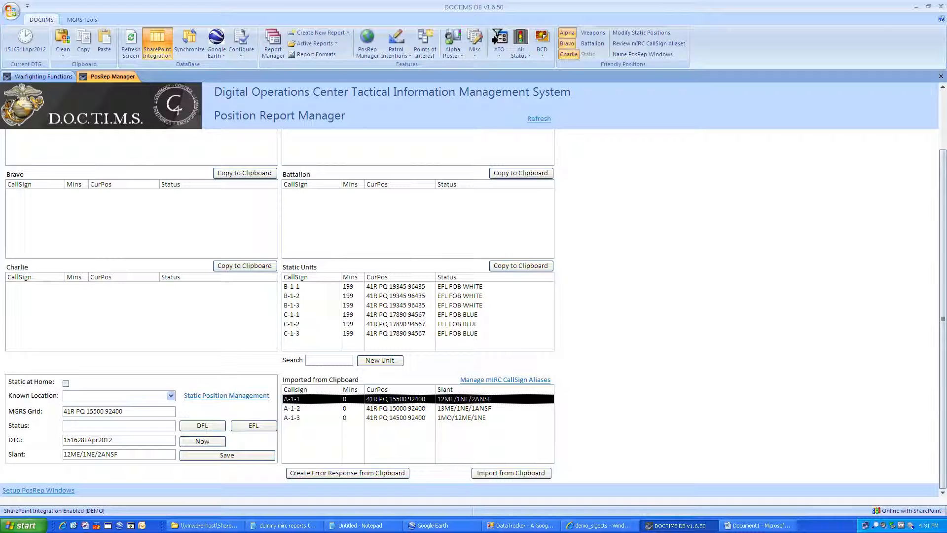
left_click(213, 457)
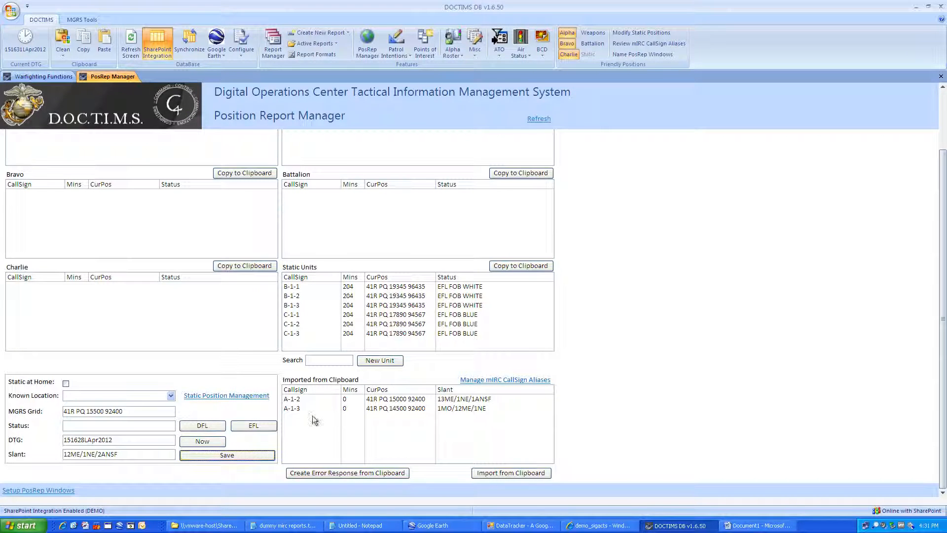
left_click(313, 399)
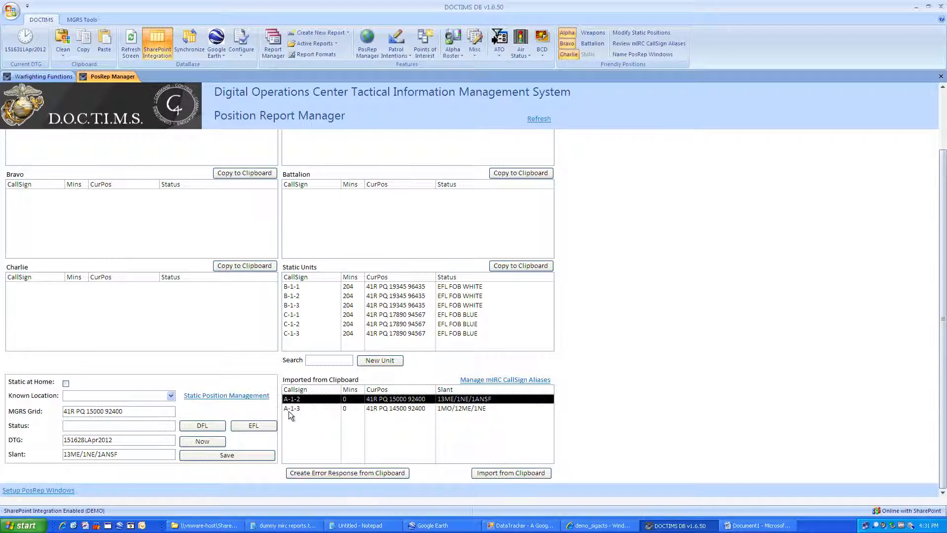
left_click(235, 455)
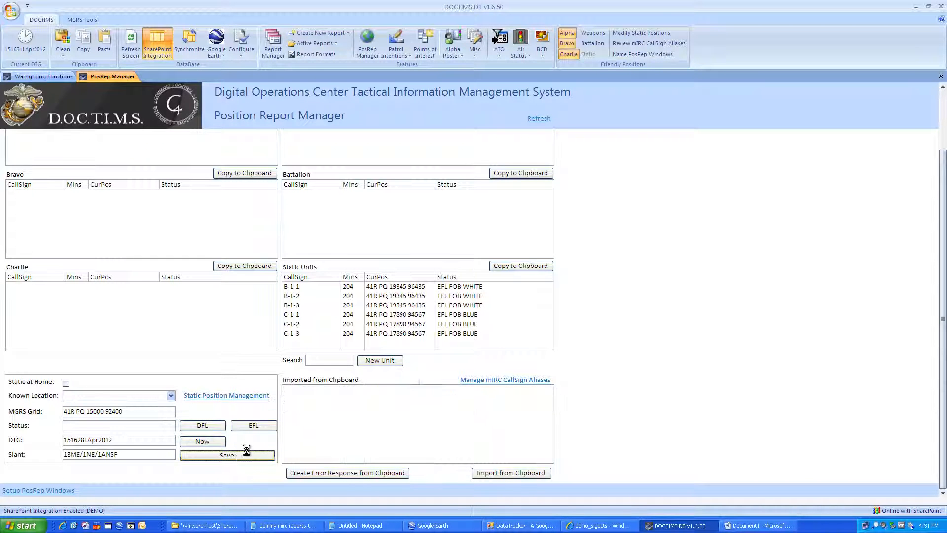
left_click(303, 400)
left_click(241, 455)
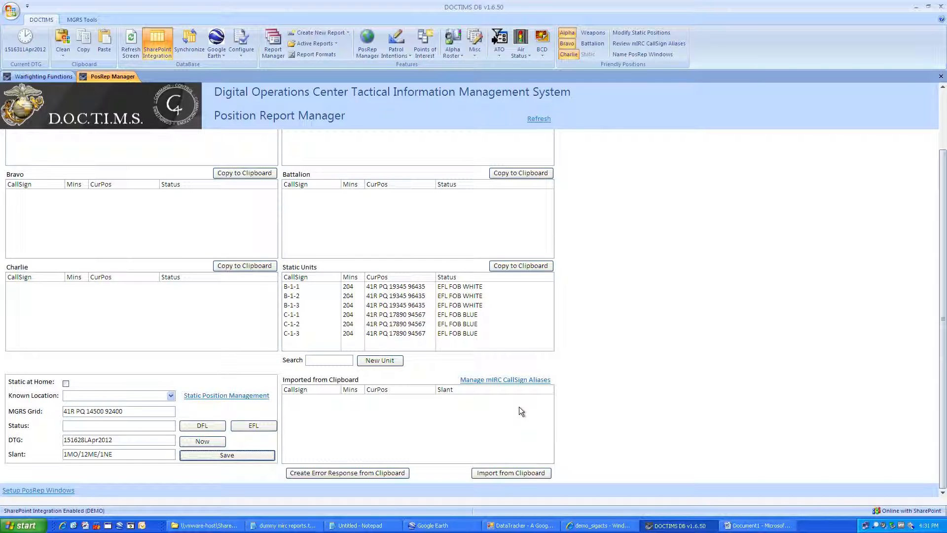
left_click_drag(943, 291, 943, 217)
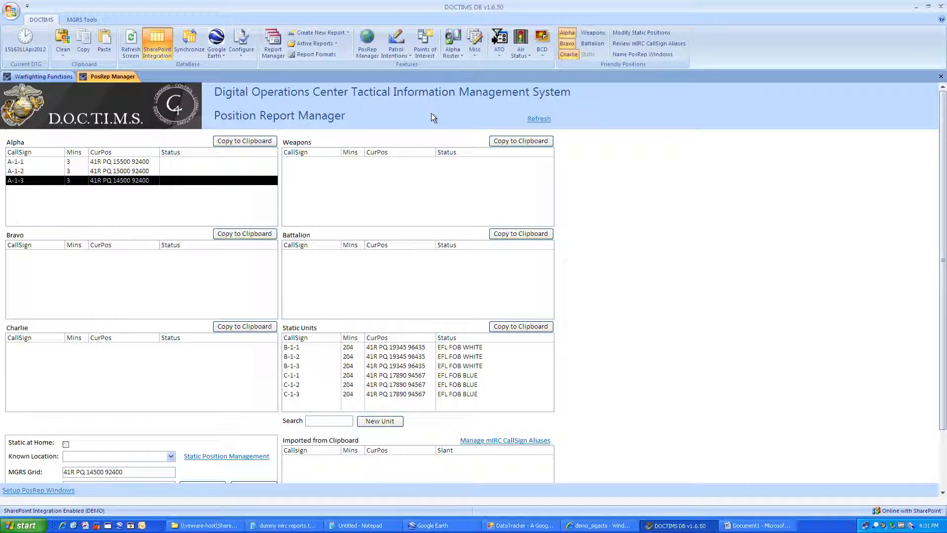
Step: Create a MedEvac report from the Report Manager for unit A-1-2, keeping New SigEvent selected
left_click(320, 34)
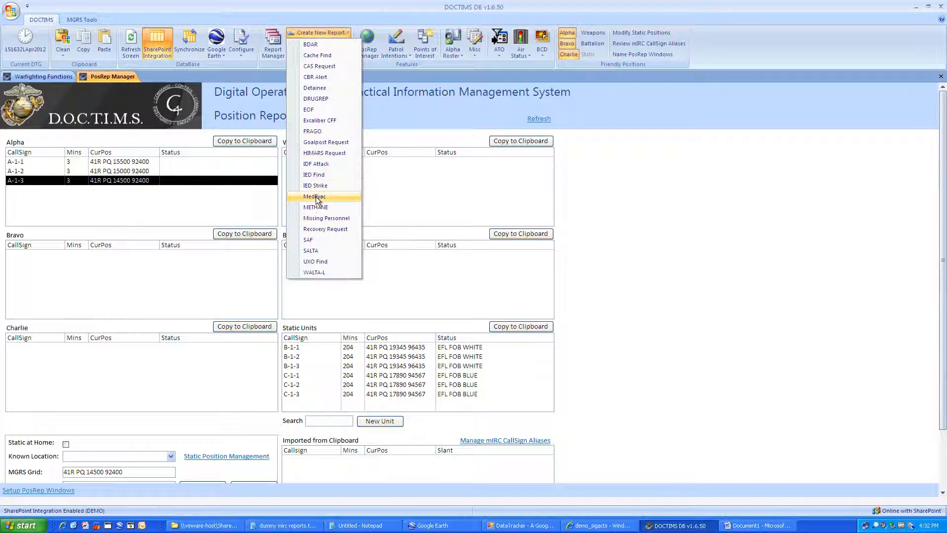
left_click(273, 51)
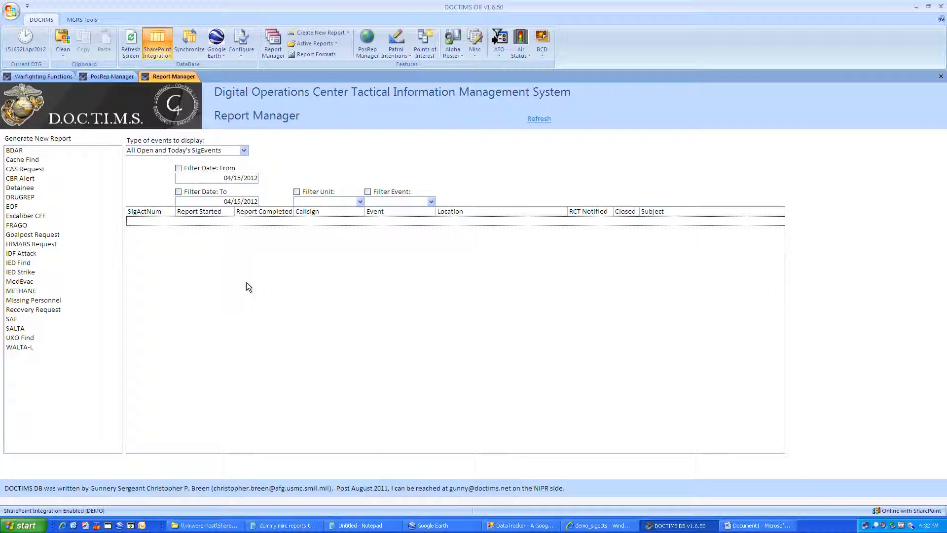
left_click(22, 282)
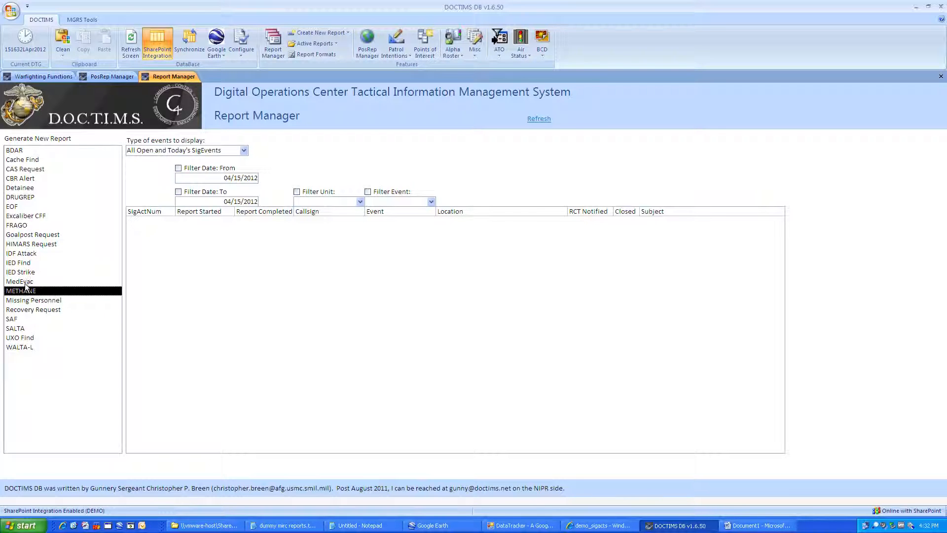
double_click(27, 282)
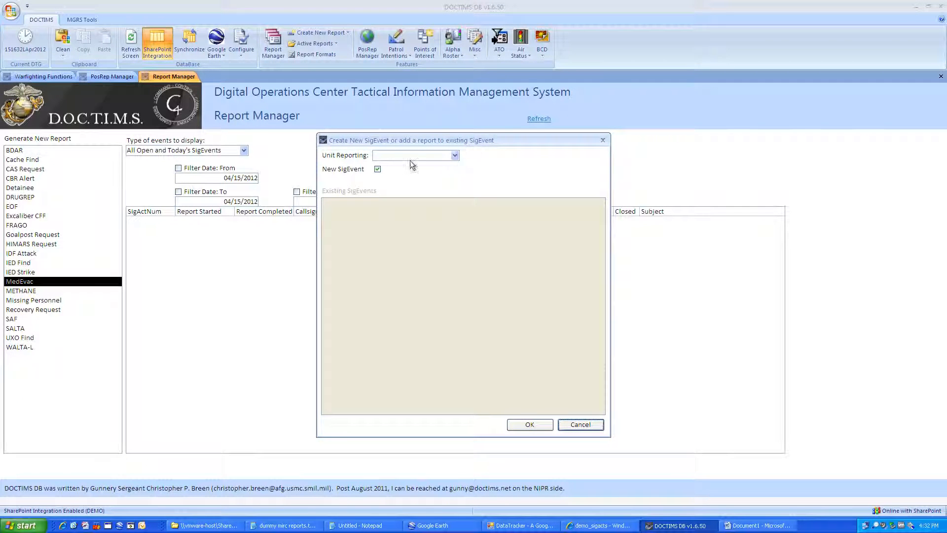
left_click(454, 156)
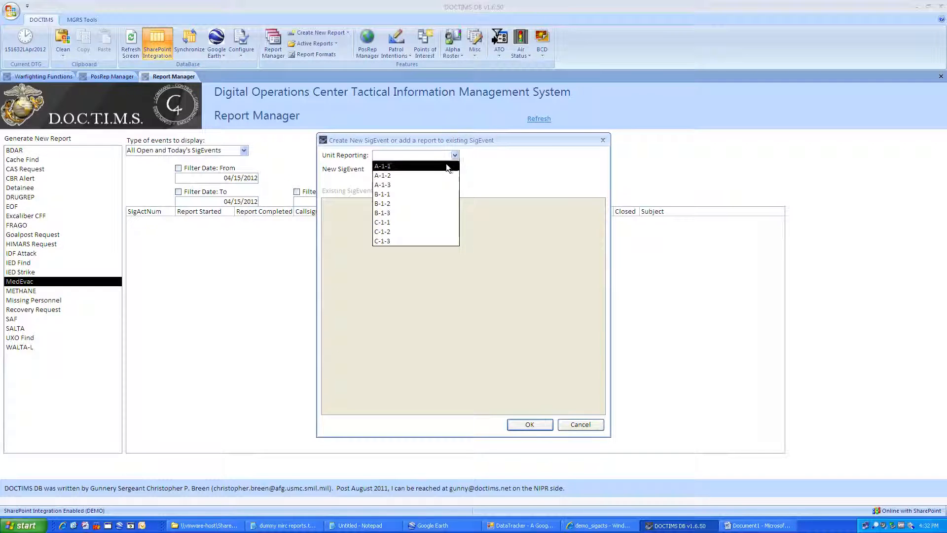
left_click(434, 174)
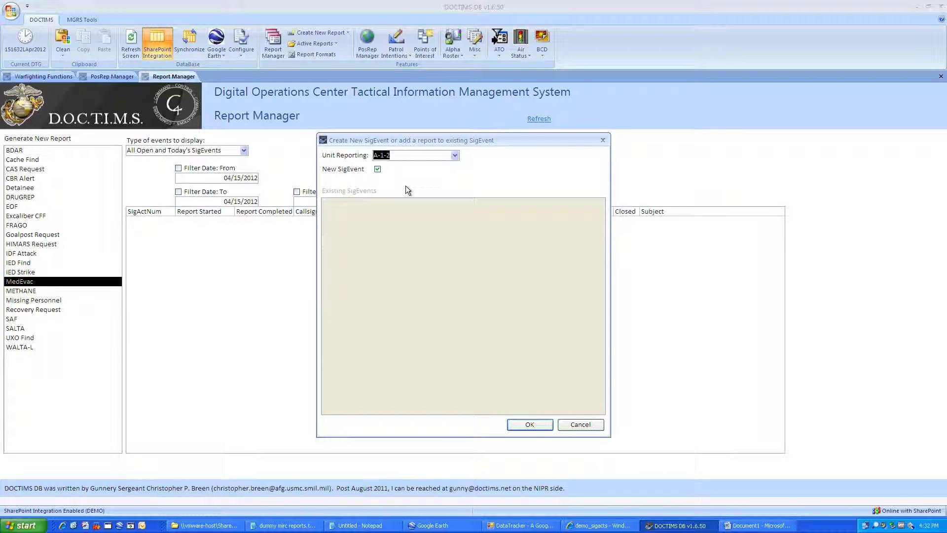
left_click(378, 169)
left_click(378, 169)
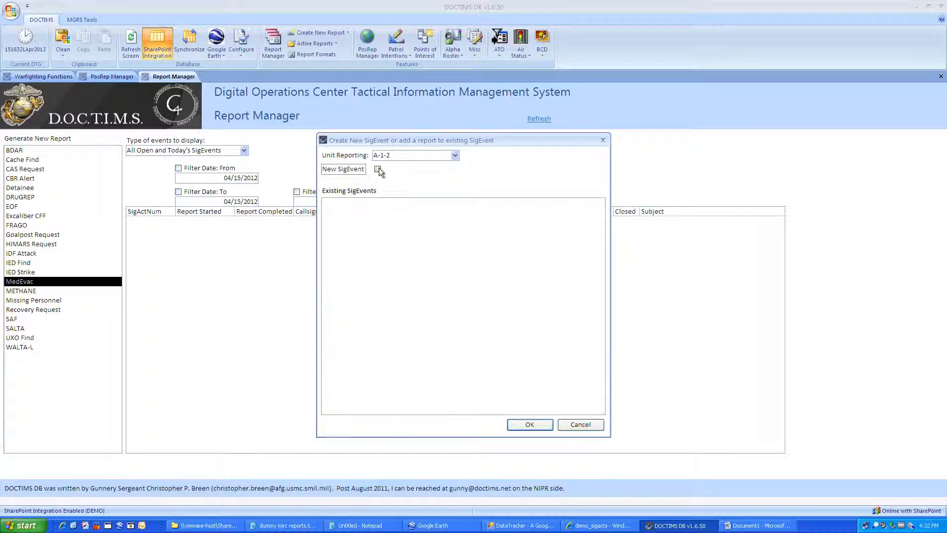
left_click(378, 168)
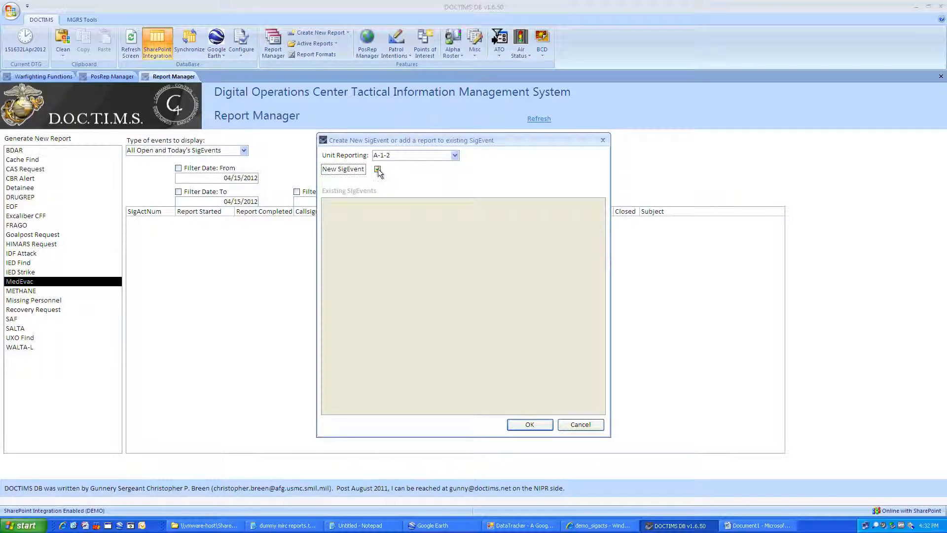
left_click(530, 424)
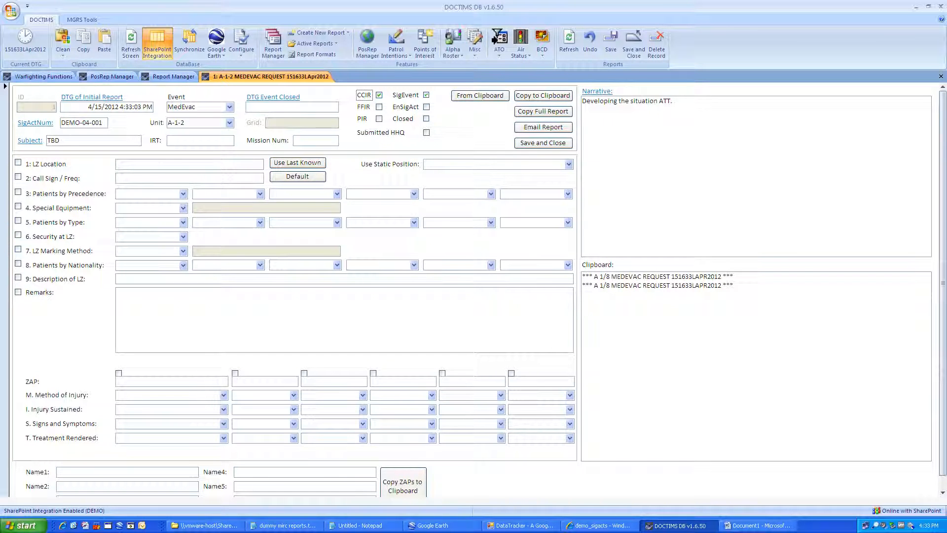
left_click(296, 162)
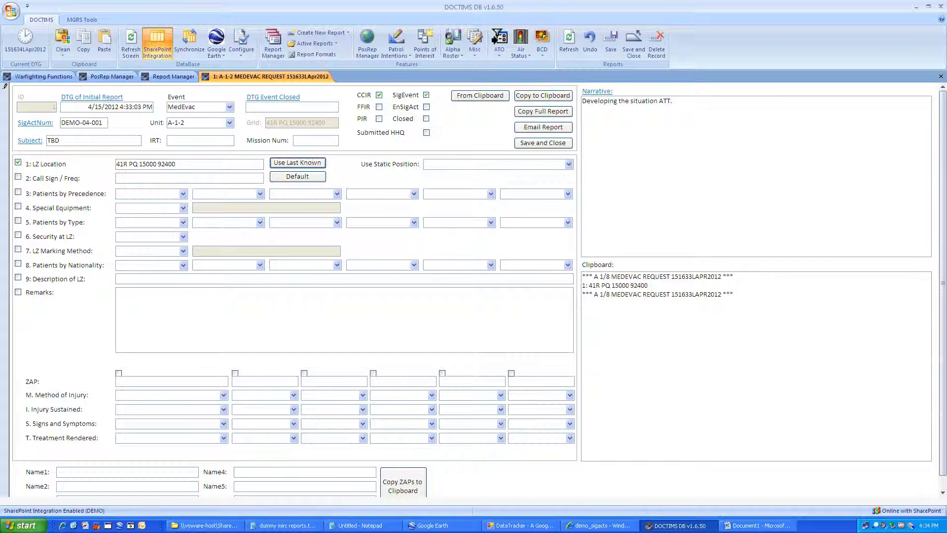
Step: Fill call sign/frequency with defaults SIEGE 40 / PEACH 12 / GREEN 33 and set precedence A - Urgent
left_click(284, 178)
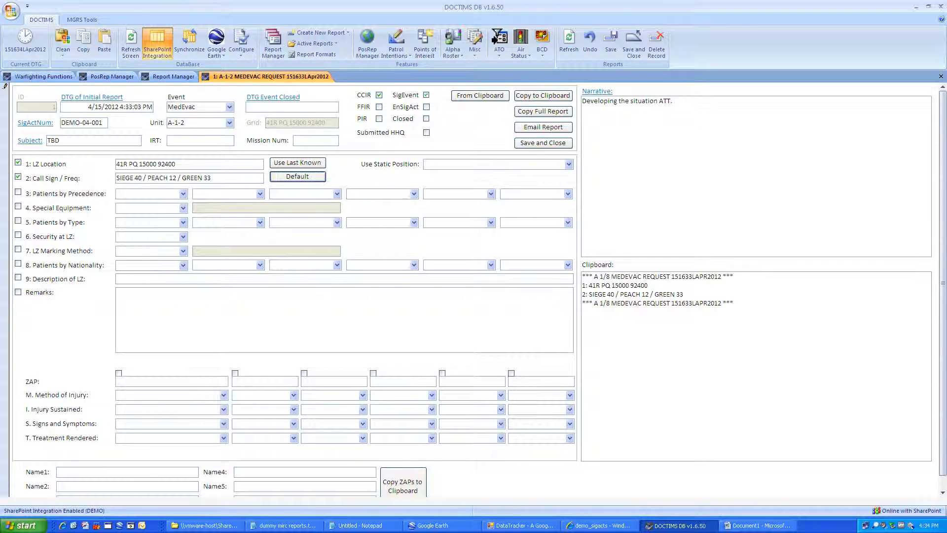
left_click(183, 194)
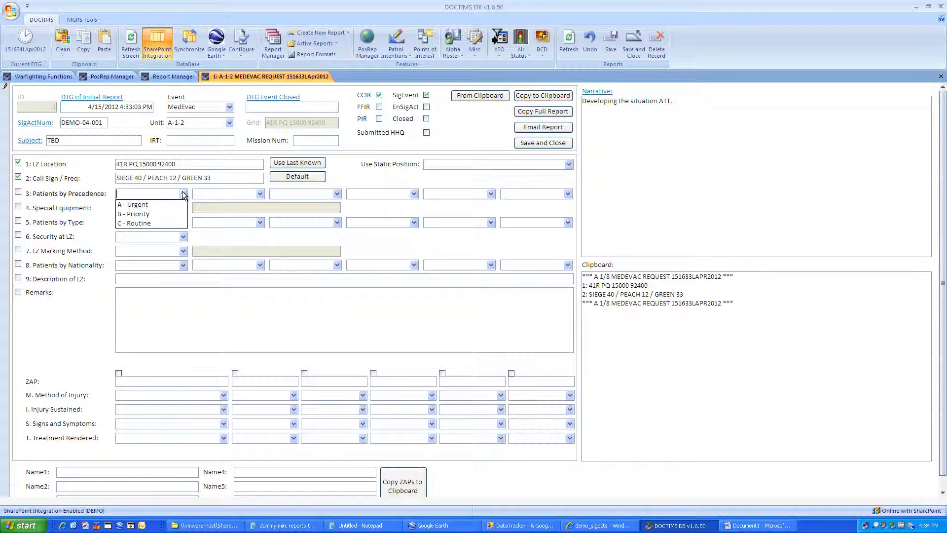
left_click(138, 207)
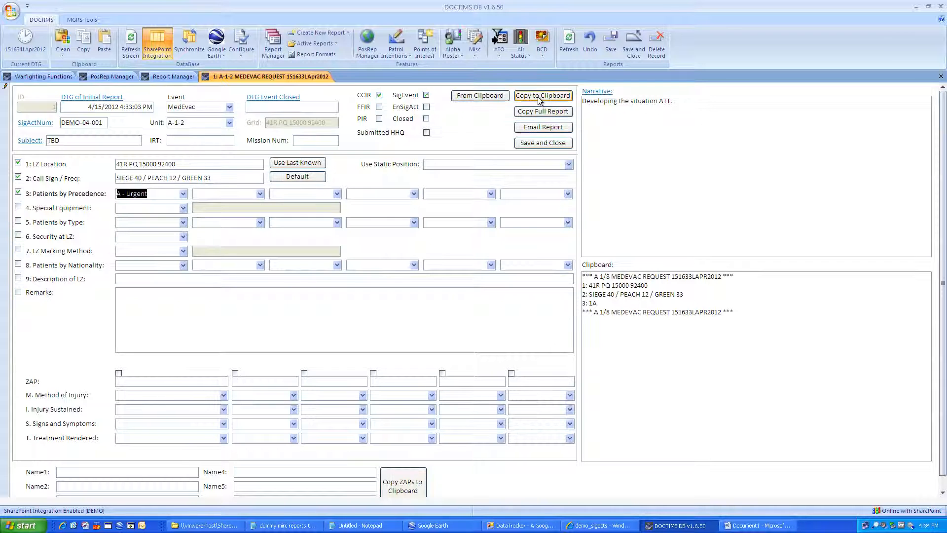
Step: Generate the A 1/8 MEDEVAC subject and paste the copied lines 1–3 into the Notepad note
left_click(28, 141)
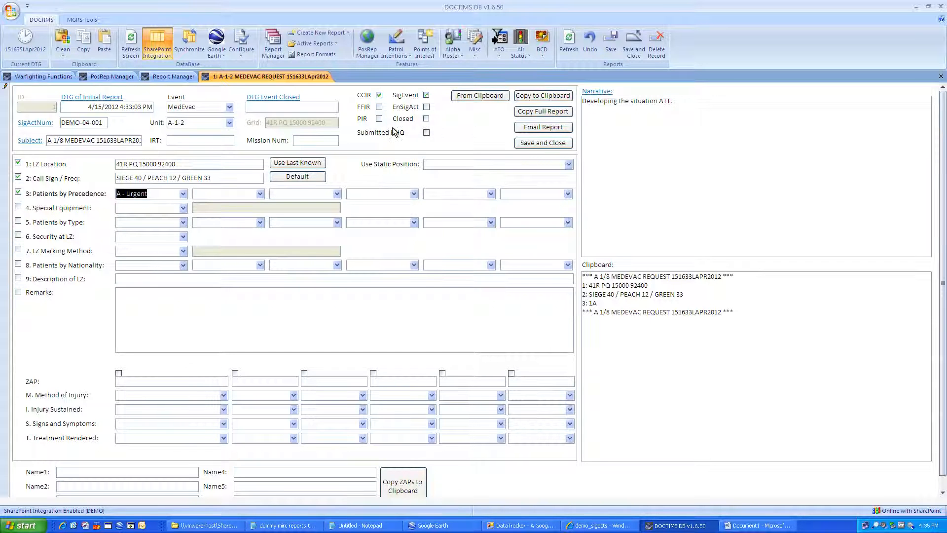
left_click(539, 96)
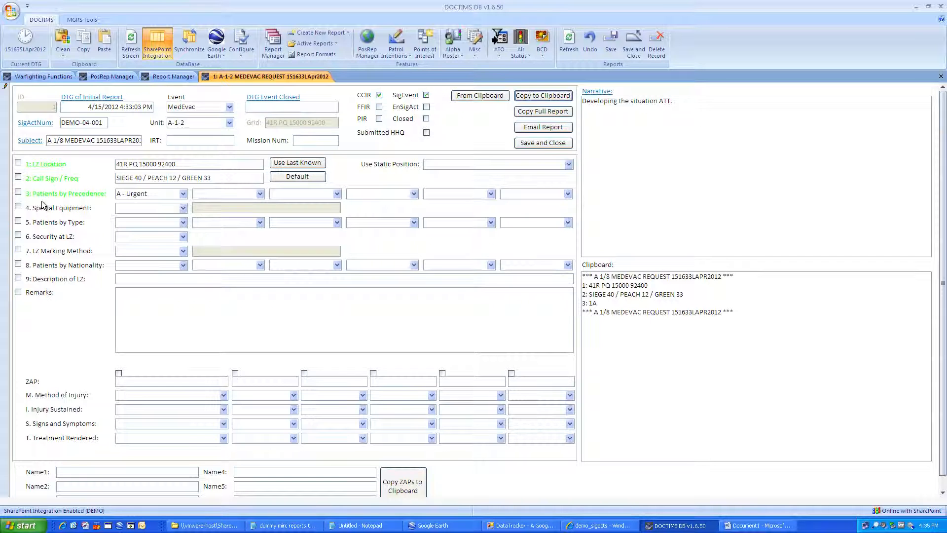
left_click(352, 525)
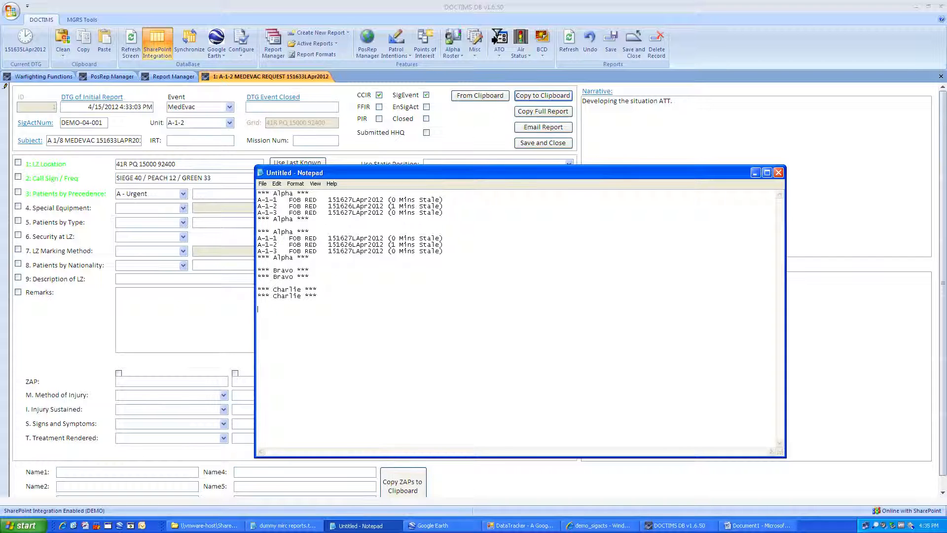
key("ctrl+v")
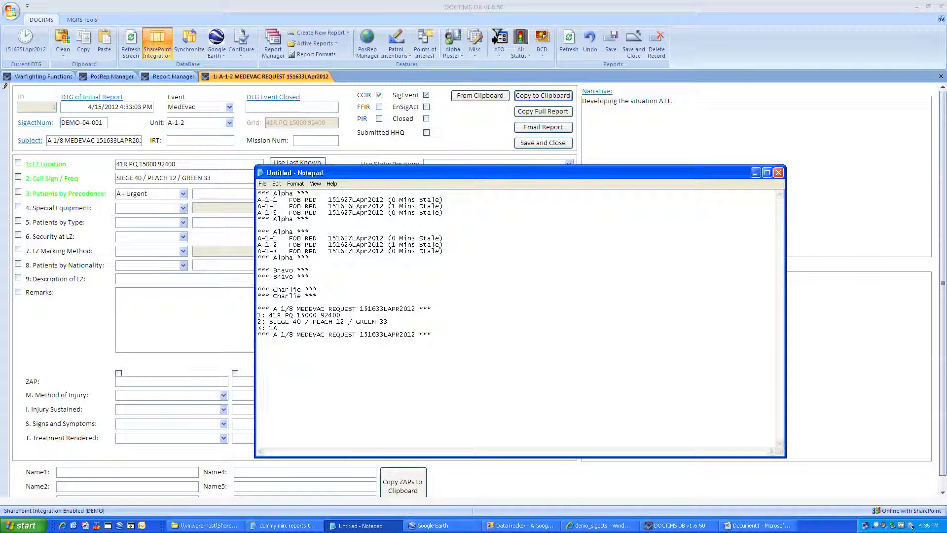
left_click(258, 321)
left_click(755, 173)
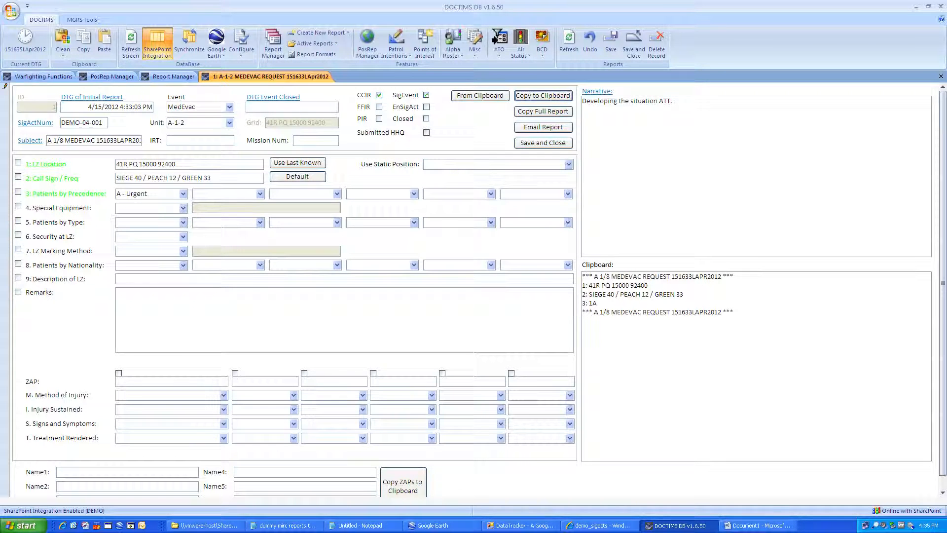
Step: Set lines 4–8 to None, Litter, Possible Enemy, Smoke and ISAF Military
left_click(184, 209)
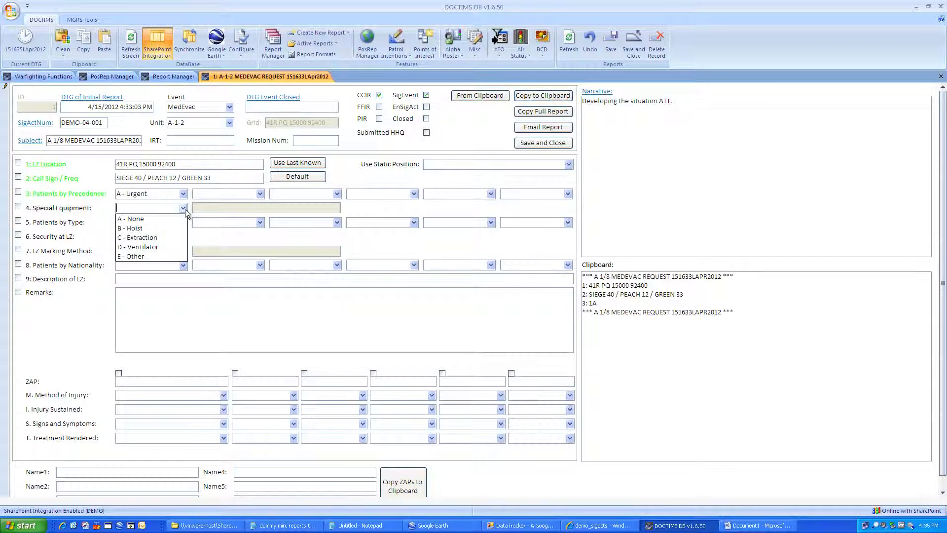
left_click(172, 220)
left_click(184, 225)
left_click(165, 242)
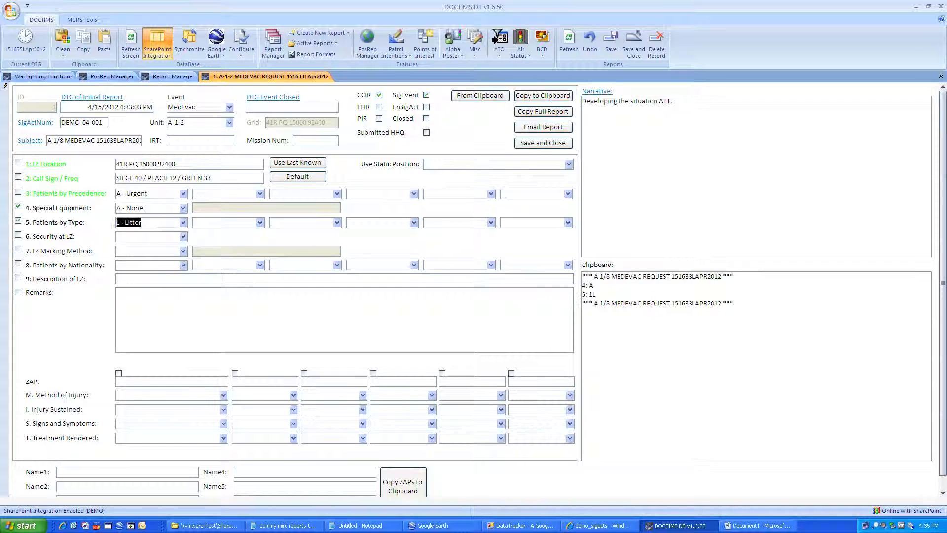
left_click(184, 237)
left_click(172, 255)
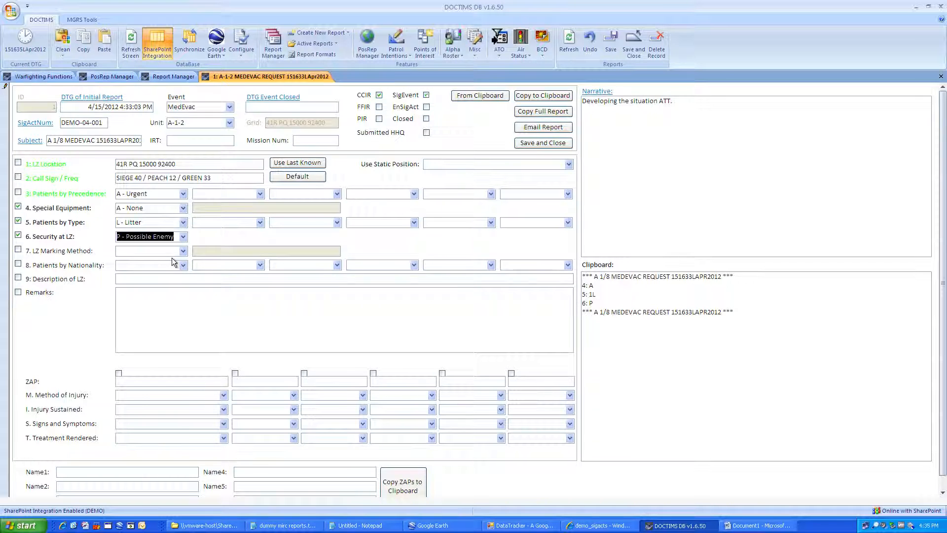
left_click(184, 251)
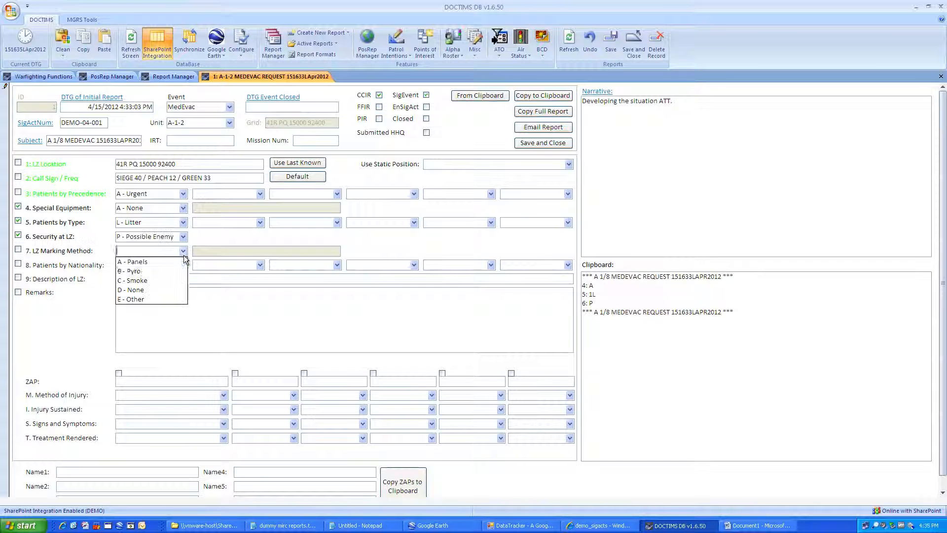
left_click(172, 279)
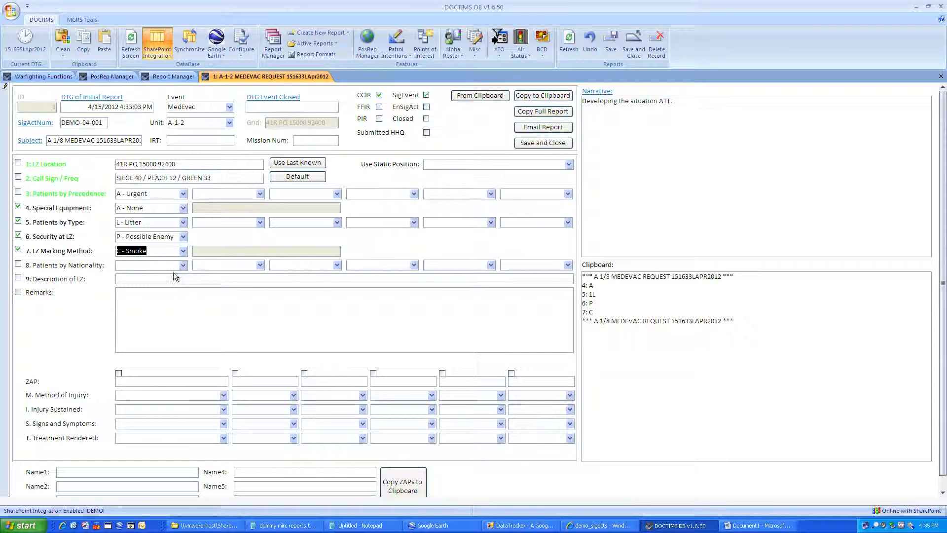
left_click(183, 268)
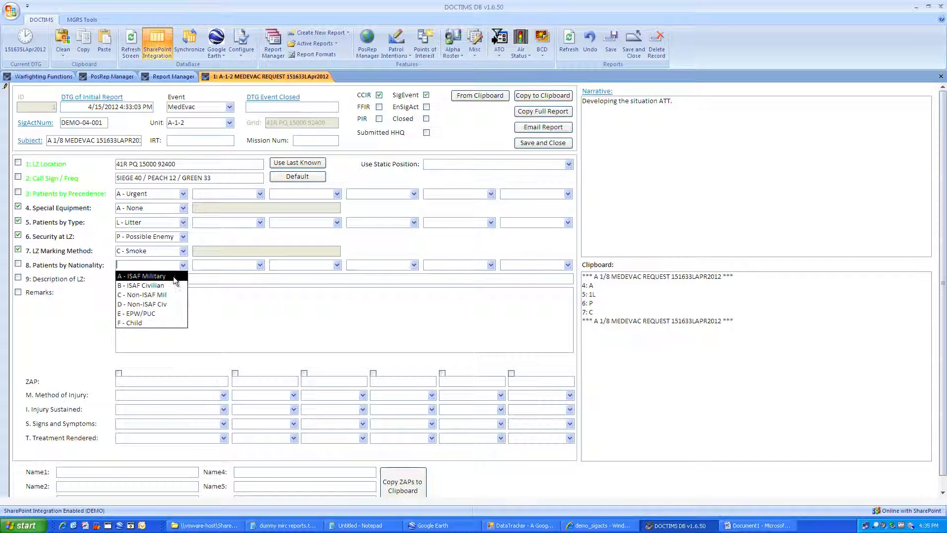
left_click(174, 277)
Step: Describe the LZ as HASTY LZ 200X200 and enter the first casualty's ZAP number
left_click(174, 278)
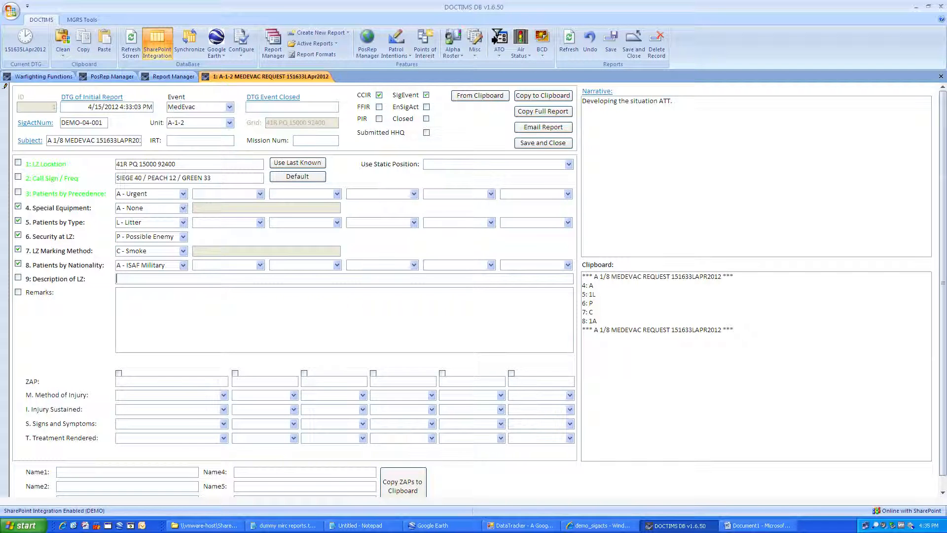
key("Caps_Lock")
type("HAS")
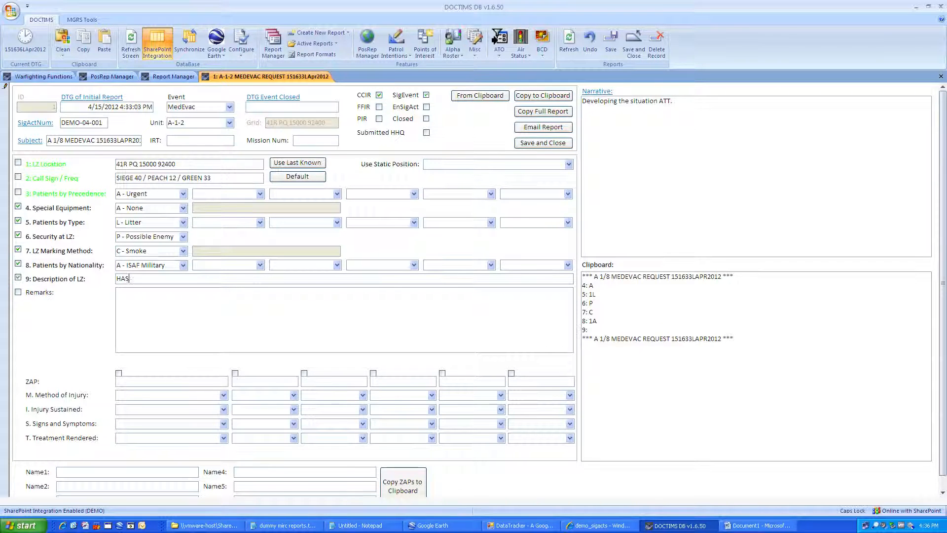
type("TY LZ 200X200")
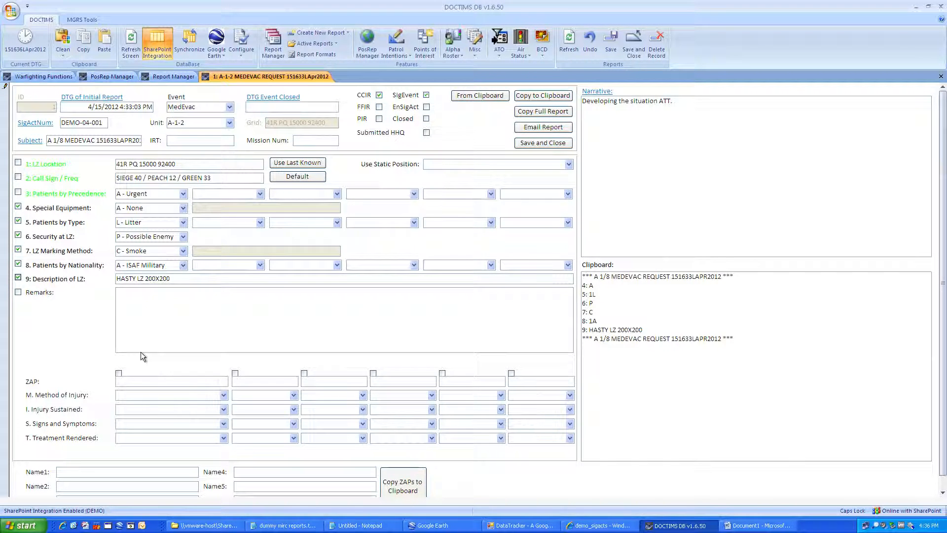
left_click(117, 380)
key("Tab")
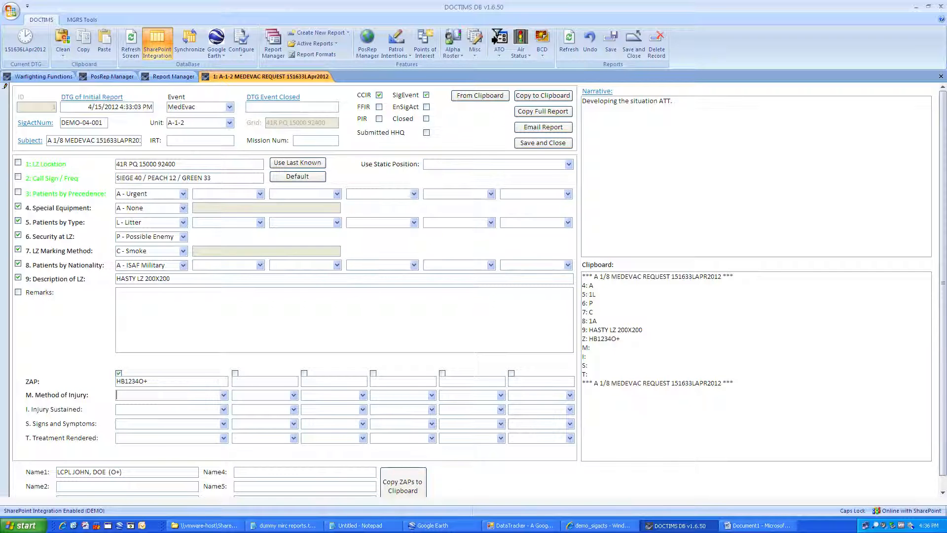
Step: Set MIST to IED Blast, Concussion, Bleeding and Pressure Dressing, then verify the dropdown choices
type("IED Blast")
key("Tab")
type("C")
key("Tab")
type("B")
key("Tab")
type("P")
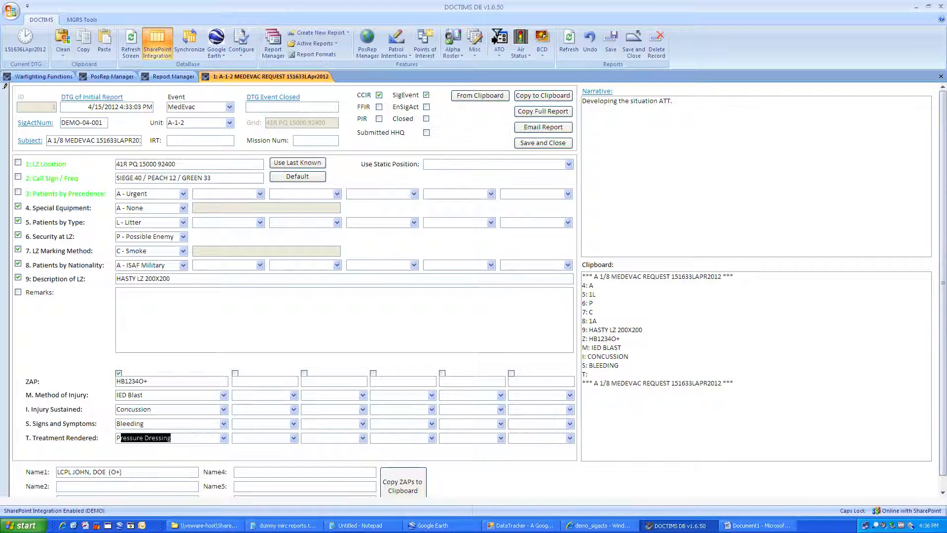
key("Tab")
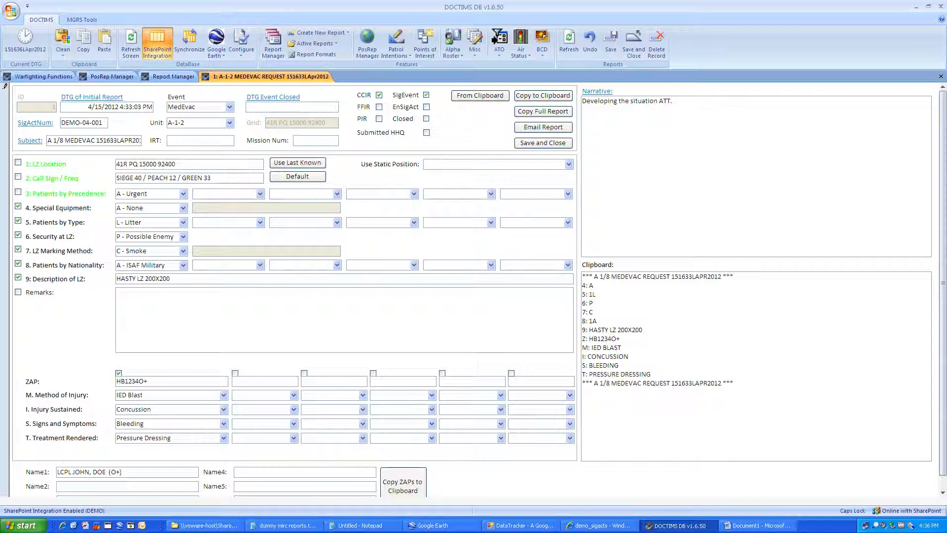
left_click(223, 394)
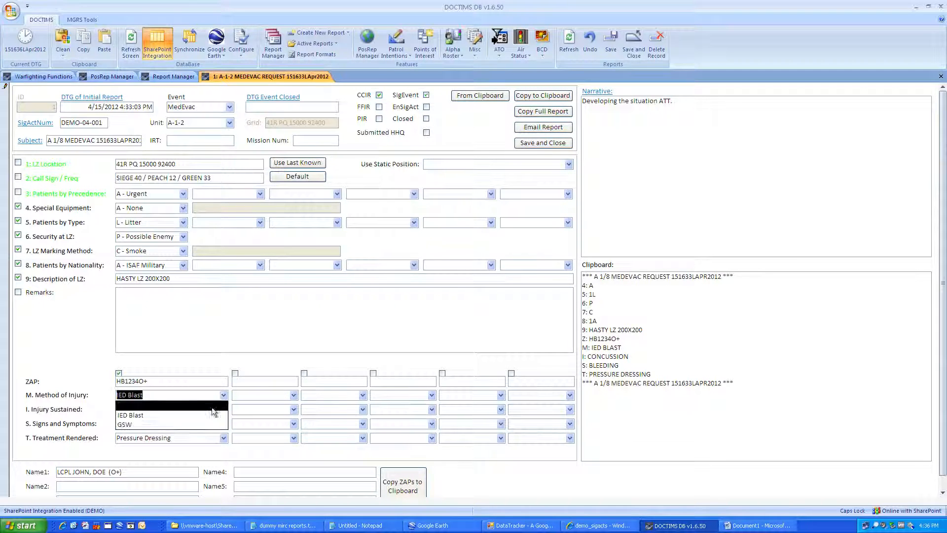
left_click(224, 396)
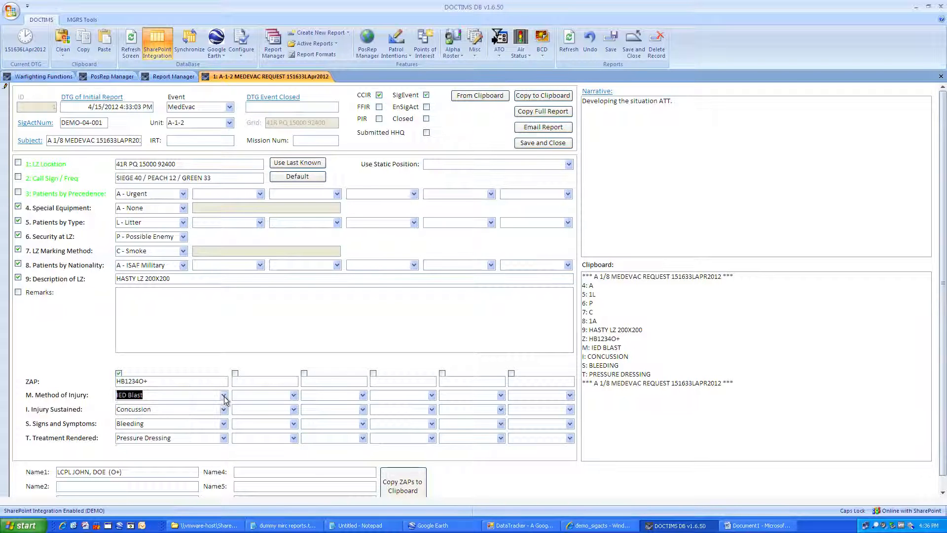
left_click(223, 410)
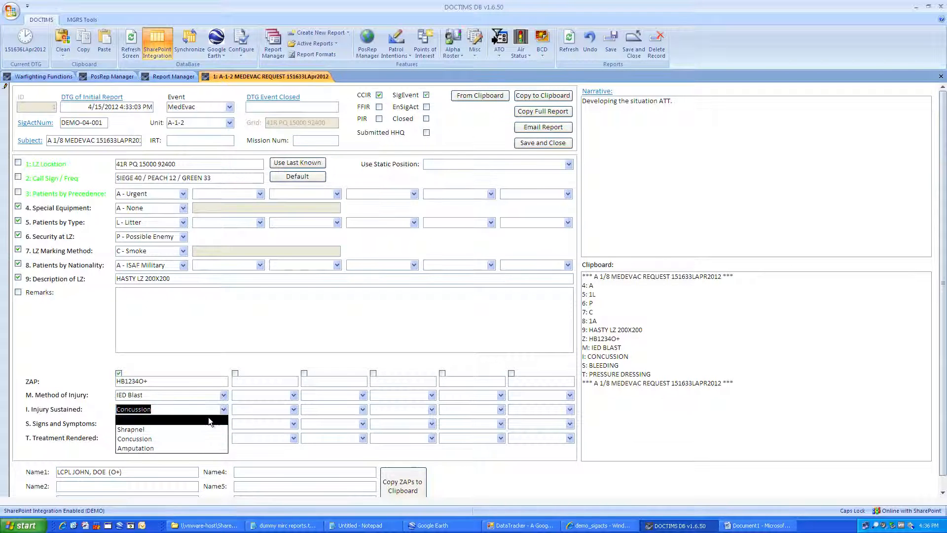
left_click(224, 409)
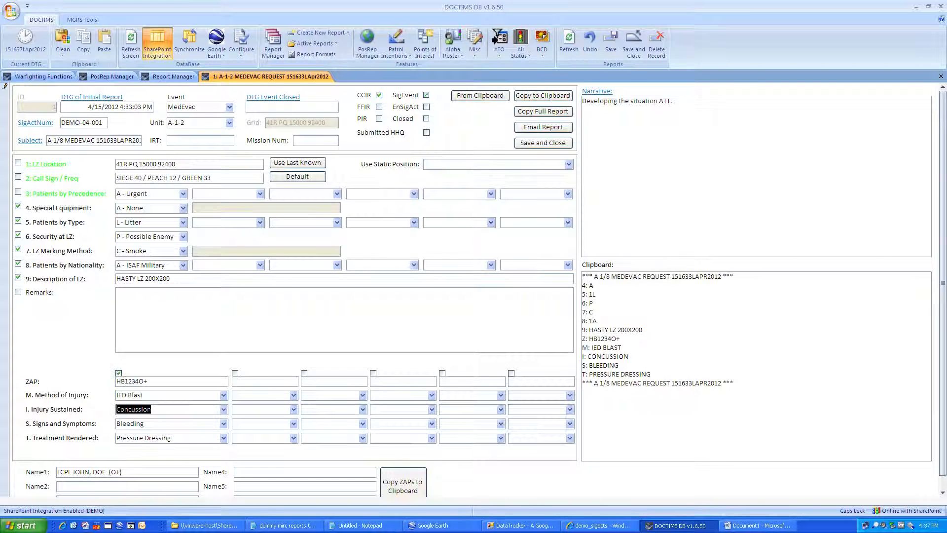
Step: Mark the report Submitted HHQ with mission number MM#0415A and copy lines 4–9
left_click(384, 133)
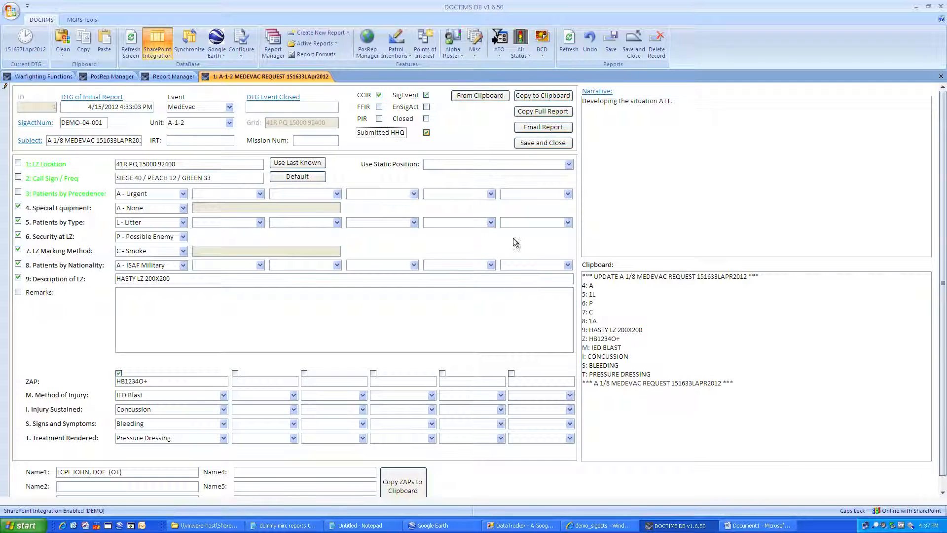
left_click(316, 142)
type("MM#0")
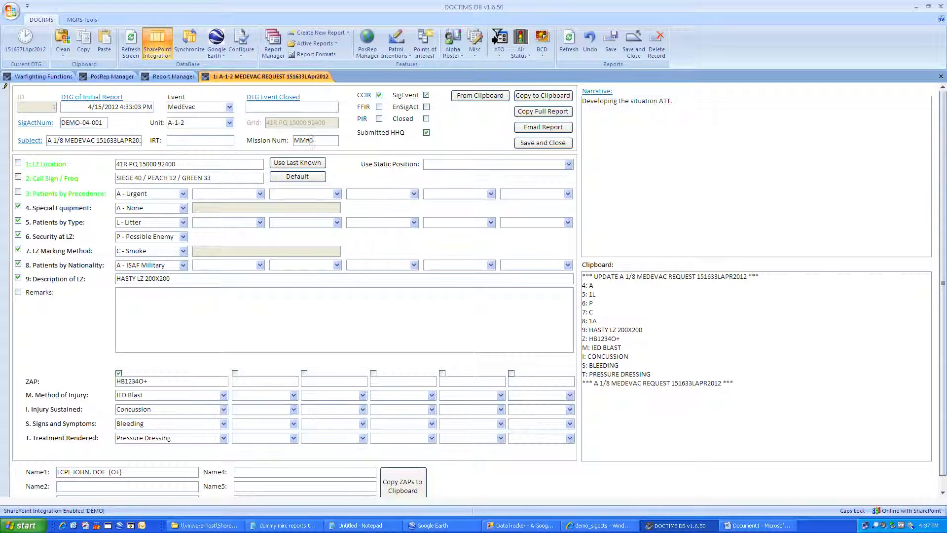
type("415A")
key("Tab")
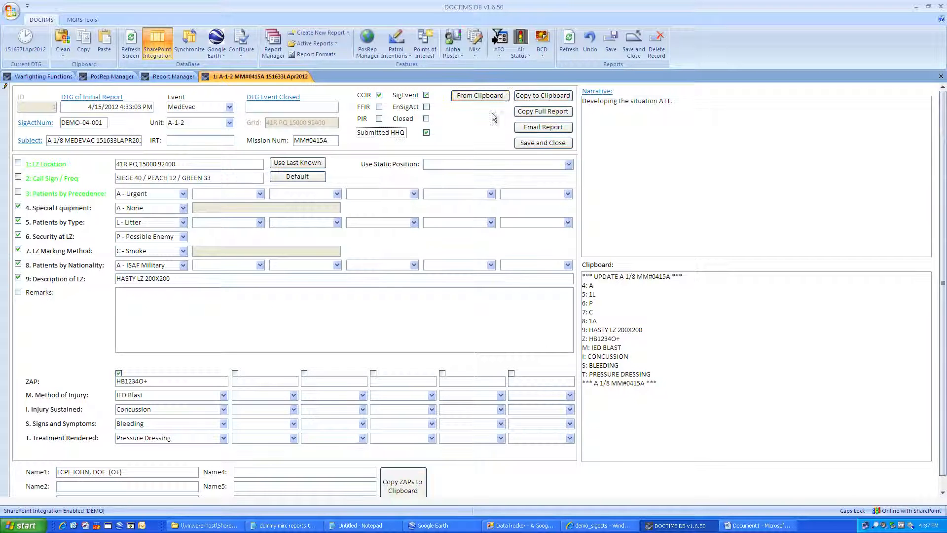
left_click(533, 99)
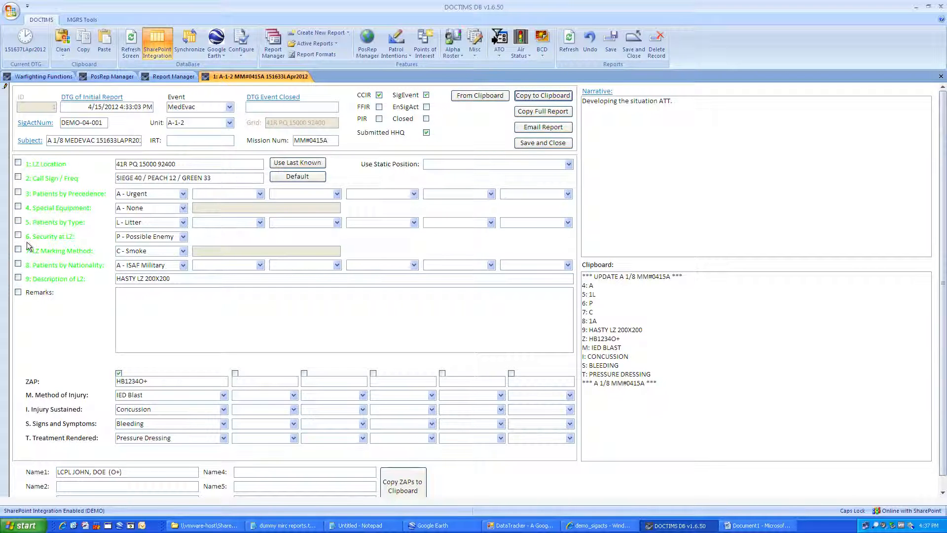
Step: Paste the copied update report into Notepad
left_click(358, 525)
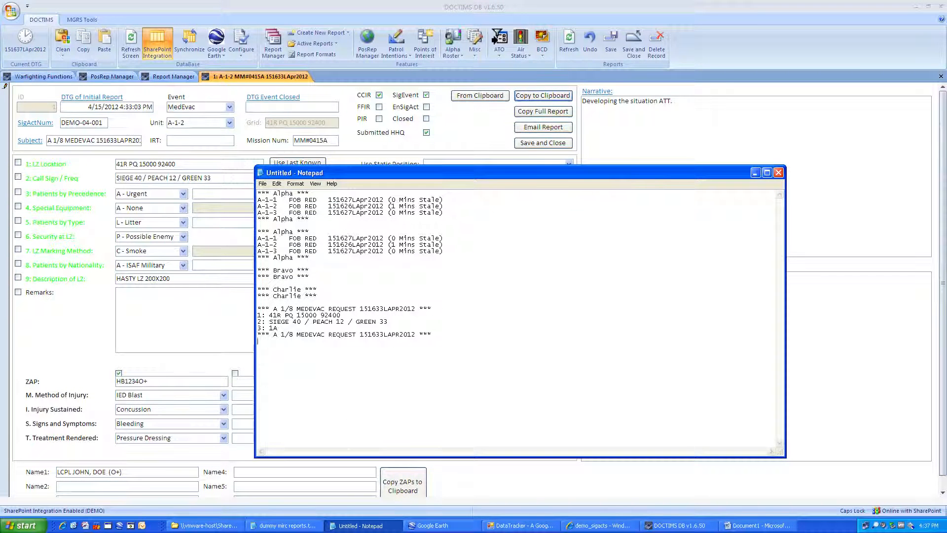
type("*** UPDATE A 1/8 MM#0415A *** 4: A 5: 1L 6: P 7: C 8: 1A 9: HASTY LZ 200X200 Z: HB1234O+ M: IED BLAST I: CONCUSSION S: BLEEDING T: PRESSURE DRESSING *** A 1/8 MM#0415A ***")
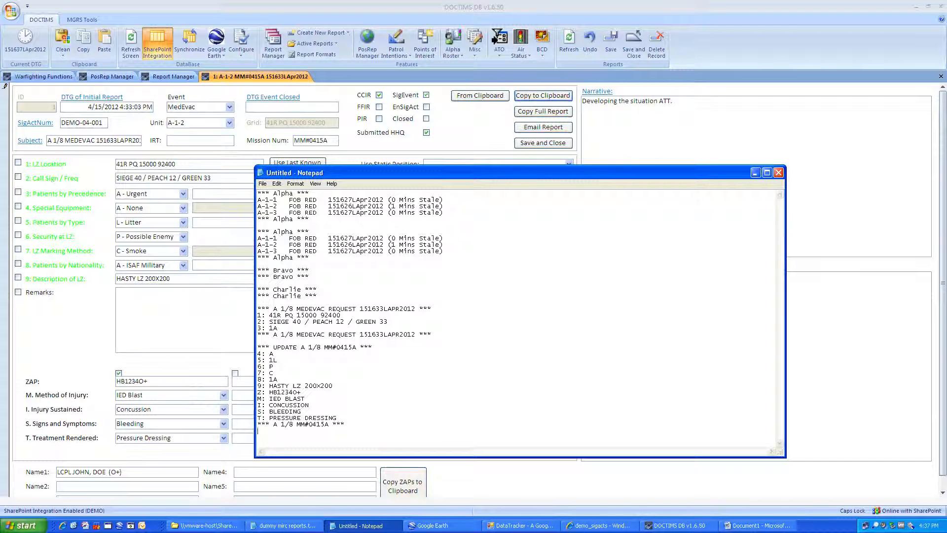
left_click(459, 132)
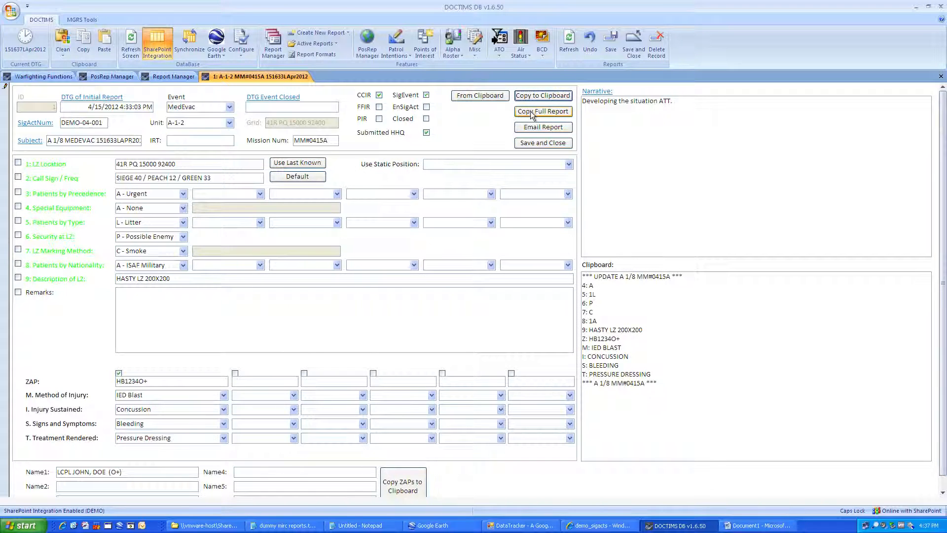
Step: Paste the full MedEvac report into Notepad, then auto-generate the patrol narrative ('AT 151633LAPR2012 2ND SQUAD…')
left_click(530, 113)
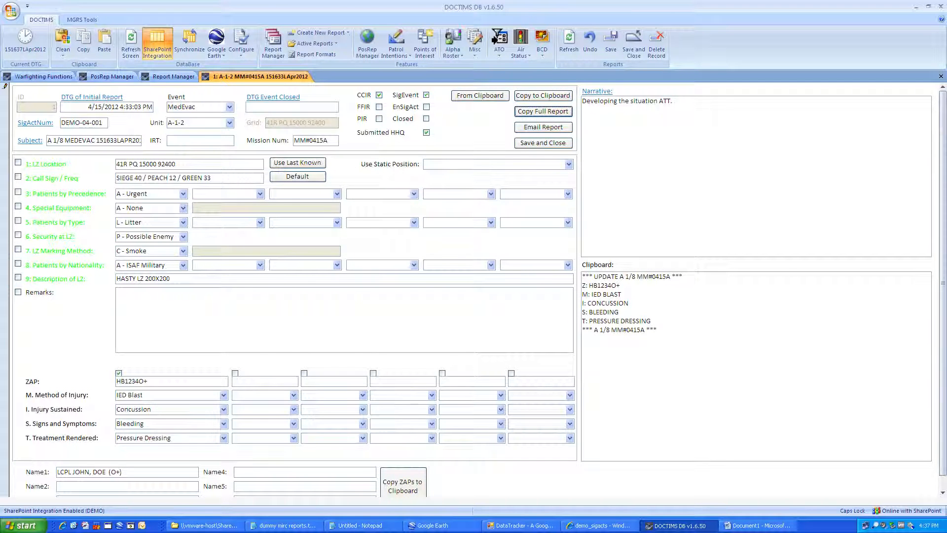
left_click(354, 526)
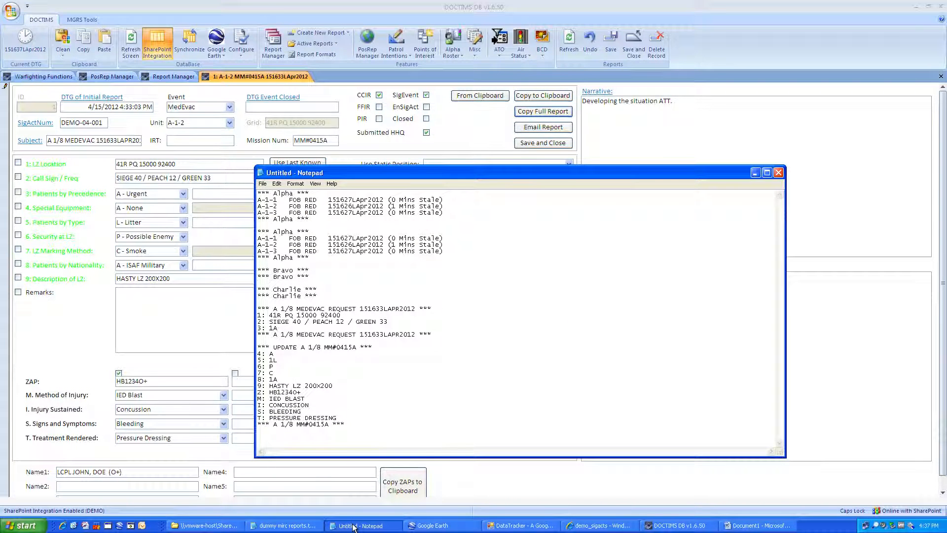
key("ctrl+v")
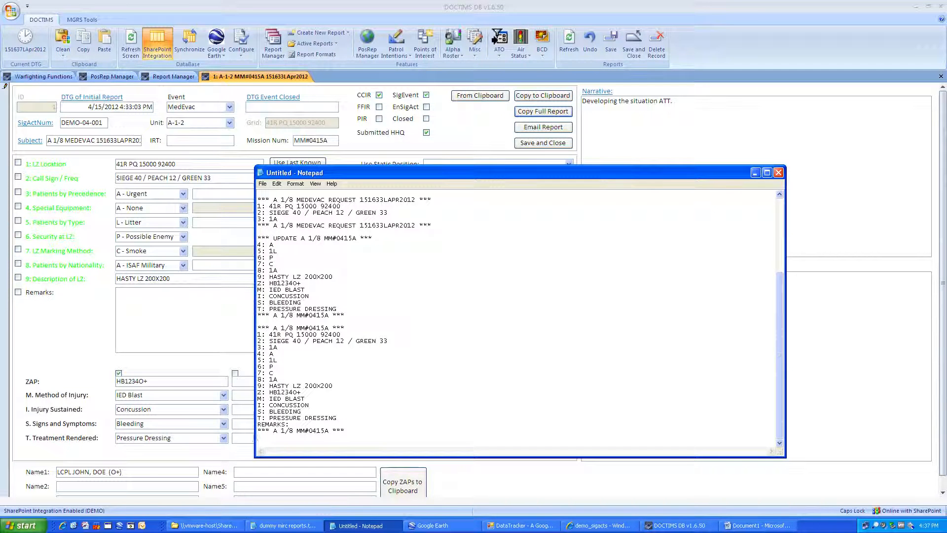
left_click(460, 127)
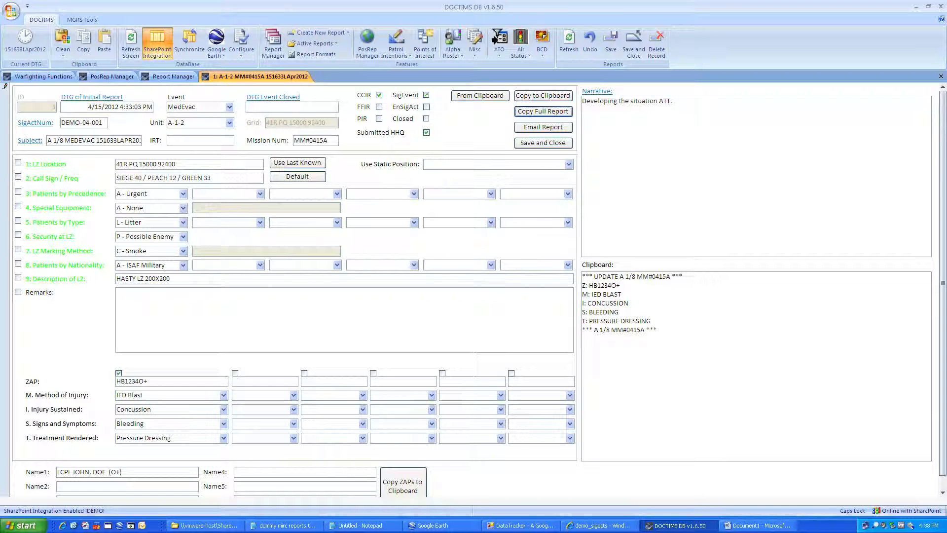
left_click(603, 91)
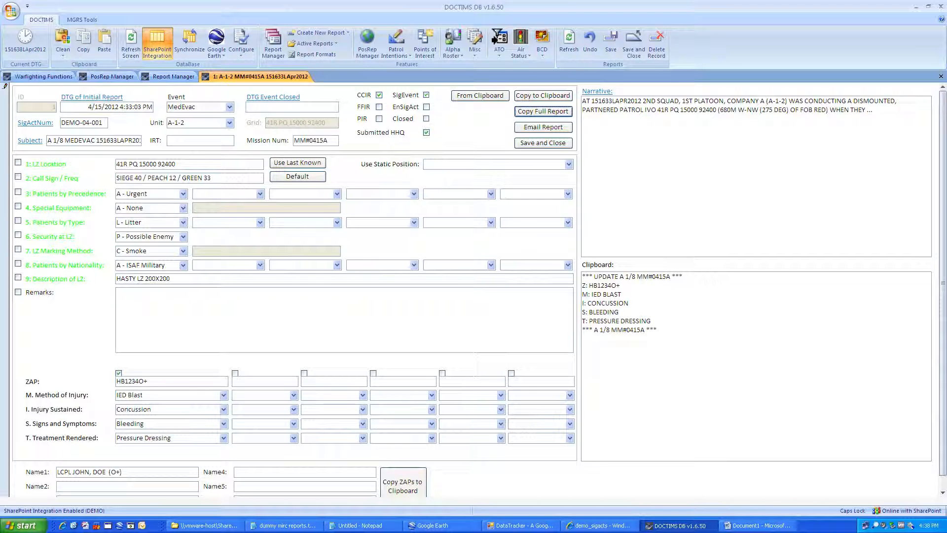
Step: Replace the narrative's trailing dots with 'REQUESTED AN URGENT USMC MEDEVAC.' and save and close the report
left_click(874, 110)
key("BackSpace")
key("BackSpace")
key("BackSpace")
type("REP")
key("BackSpace")
type("QUESTED AN URGEM")
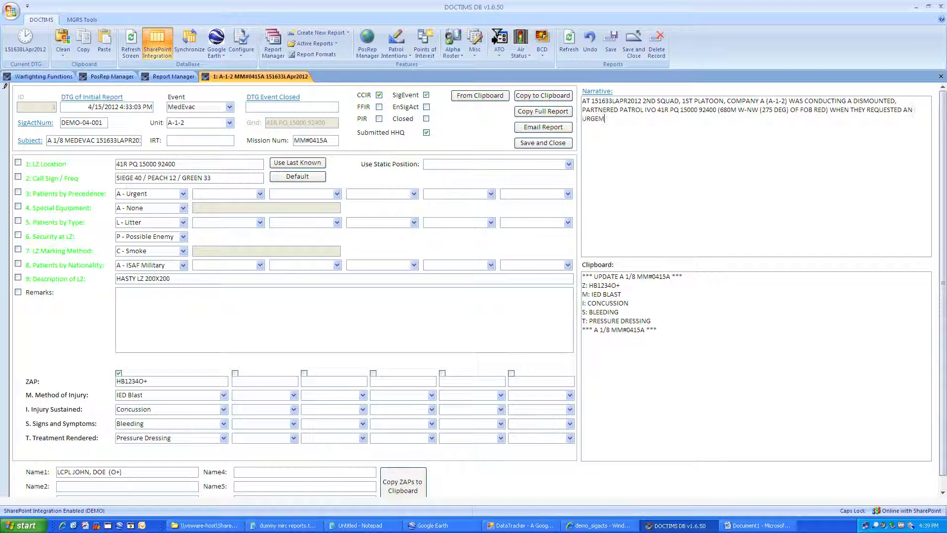
key("BackSpace")
type("NT USMC MEDEVAC.")
left_click(526, 144)
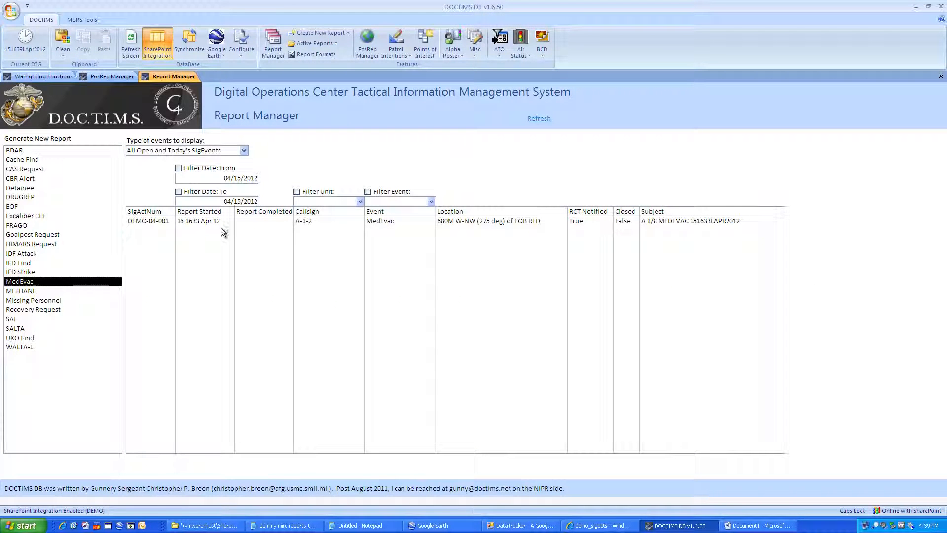
Step: Select the DEMO-04-001 MedEvac event in Report Manager
left_click(203, 222)
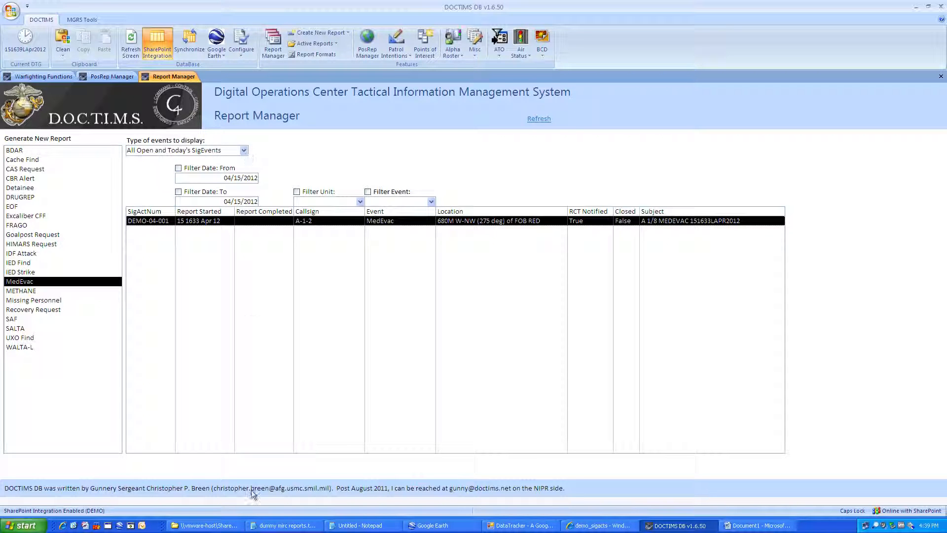
left_click(301, 527)
left_click(301, 527)
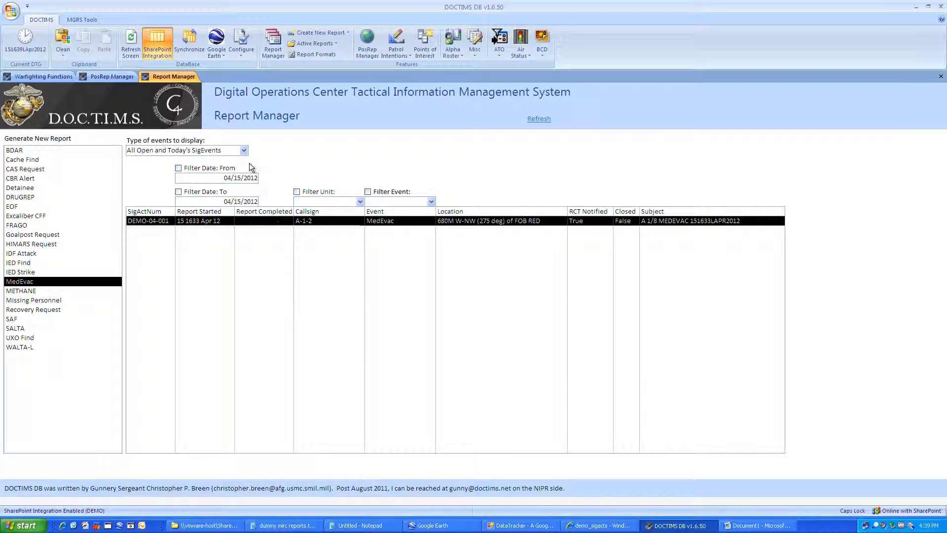
Step: Switch the event list to 'SigEvents near a specific location' and move to the MGRS field
left_click(244, 150)
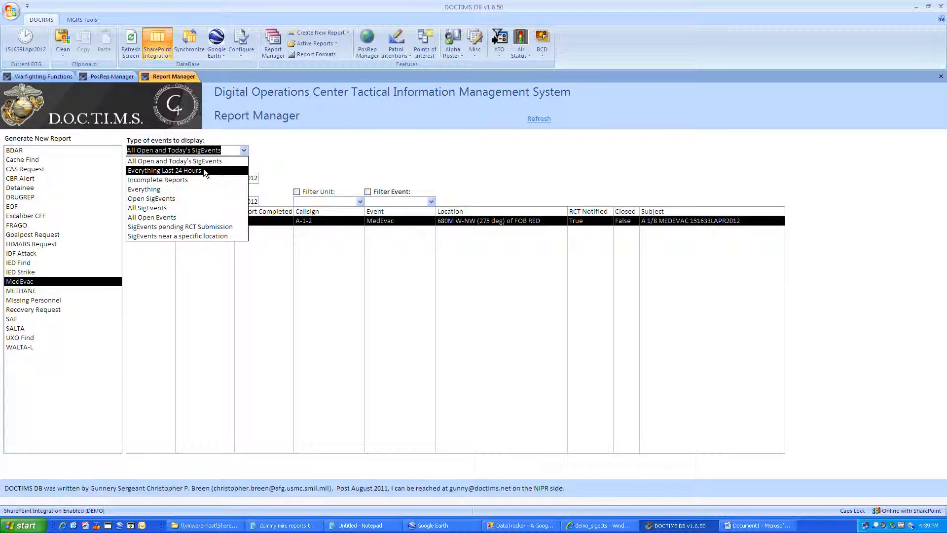
left_click(244, 152)
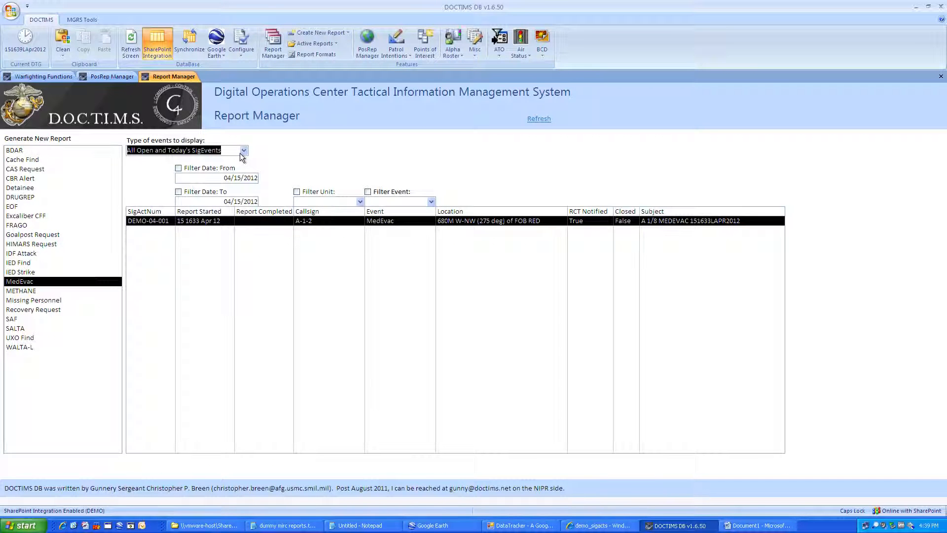
left_click(243, 151)
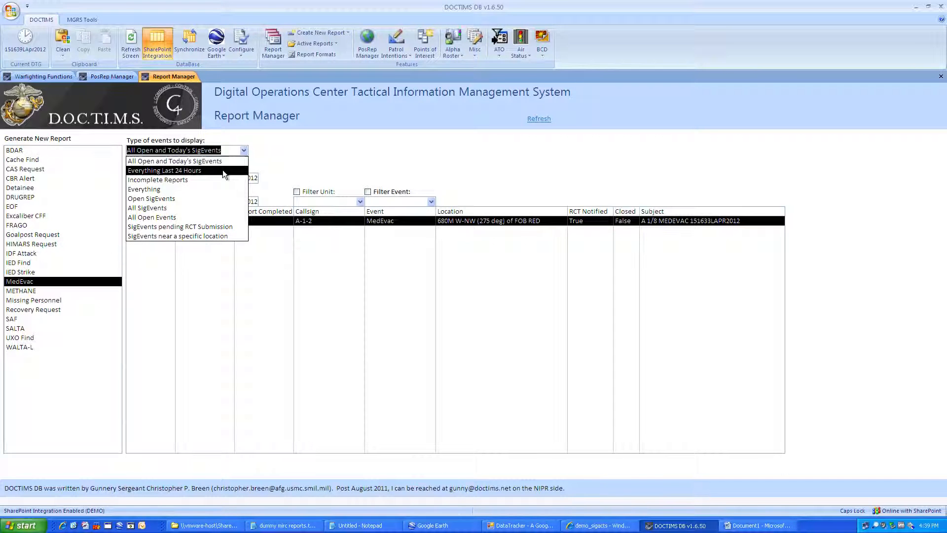
left_click(205, 237)
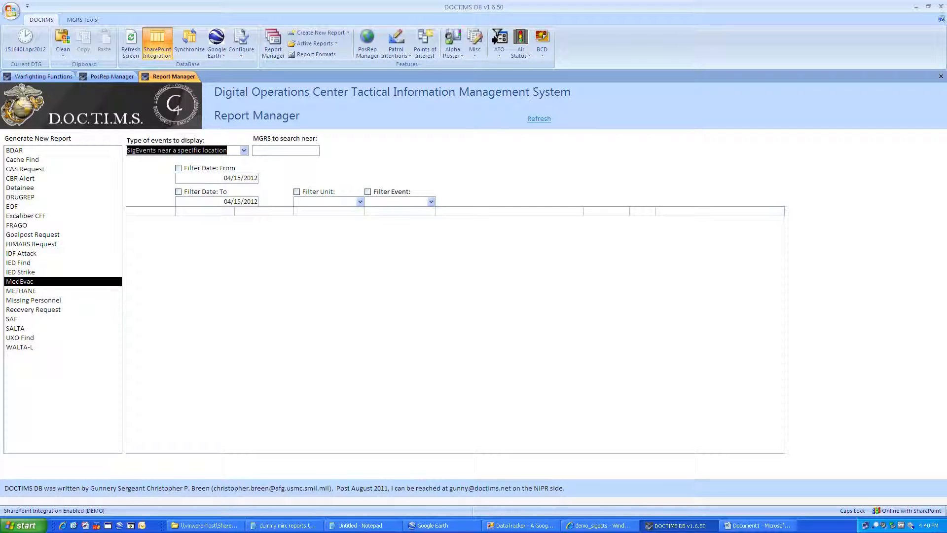
key("Tab")
Step: Search for SigEvents near grid 15600 923, then return to All Open and Today's SigEvents
type("15600 923")
key("Tab")
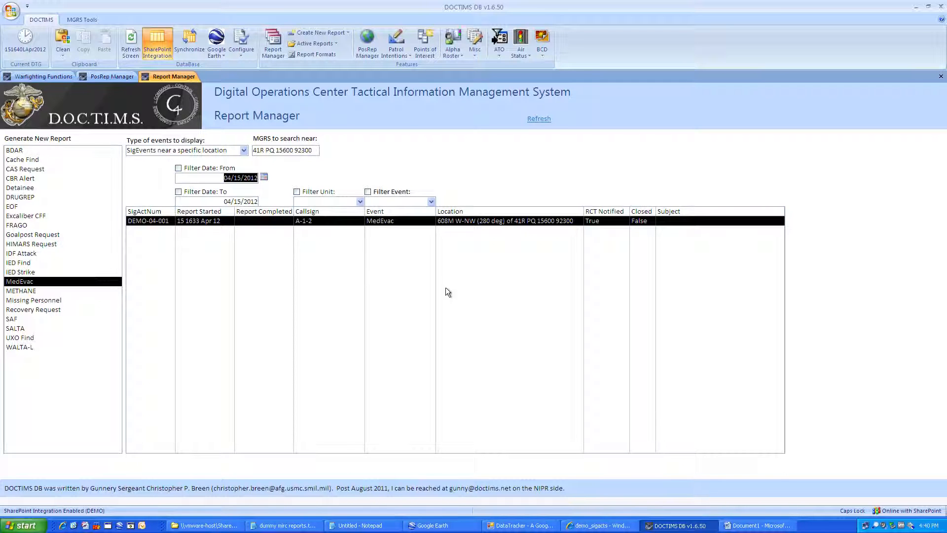
left_click(245, 151)
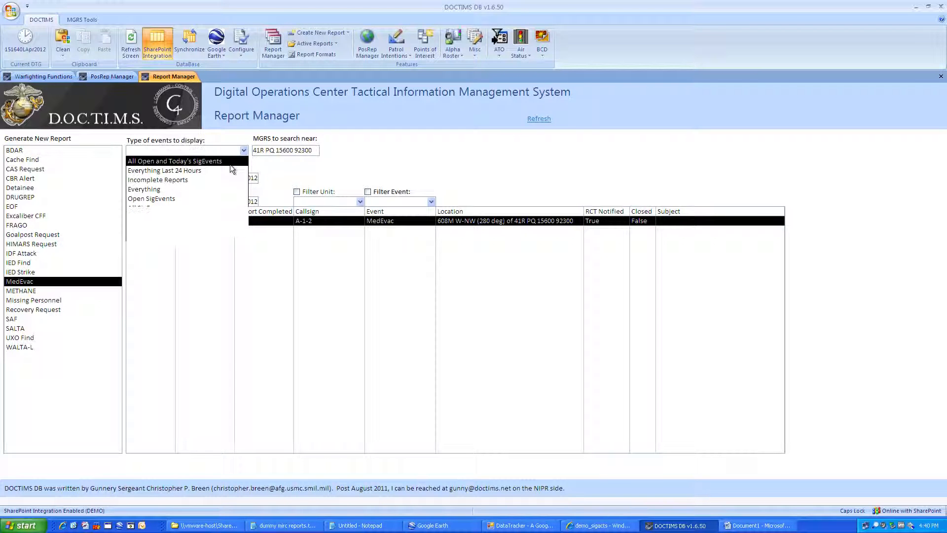
left_click(230, 163)
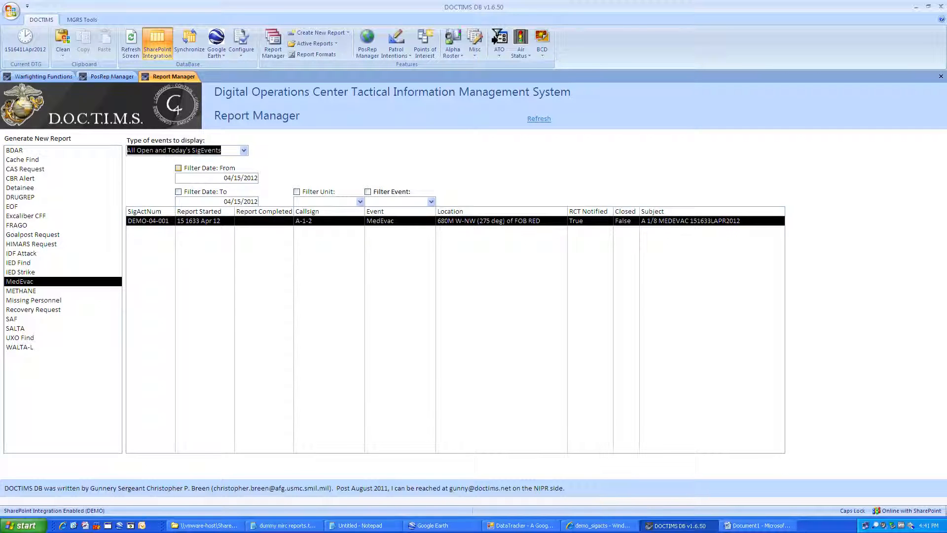
left_click(326, 201)
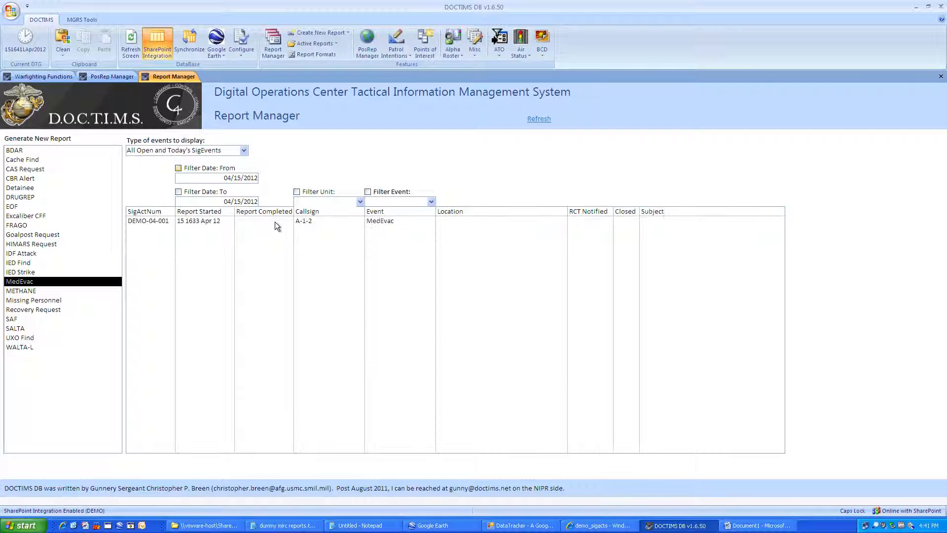
Step: Stamp the MedEvac event closed and append 'W/D POI AT XXXX, W/U POI AT XXXX' to the narrative
double_click(252, 220)
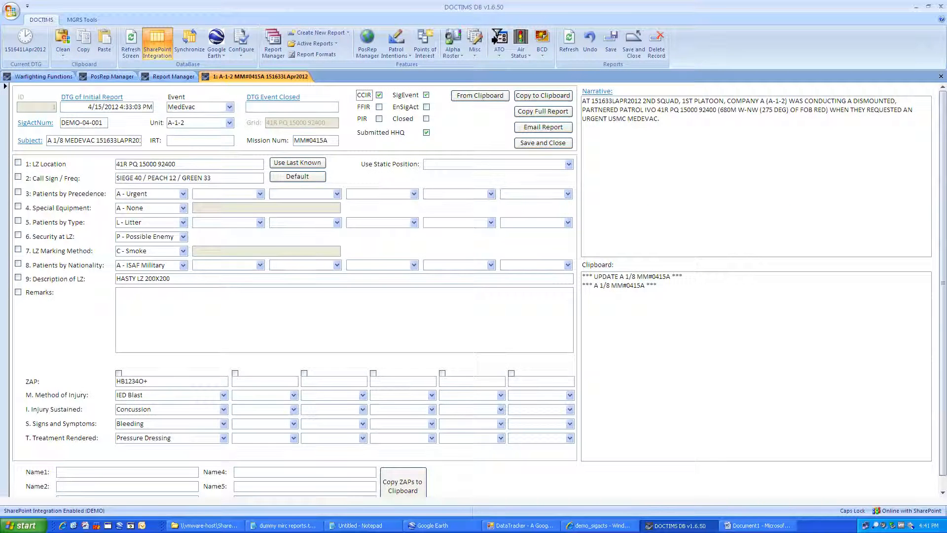
left_click(282, 99)
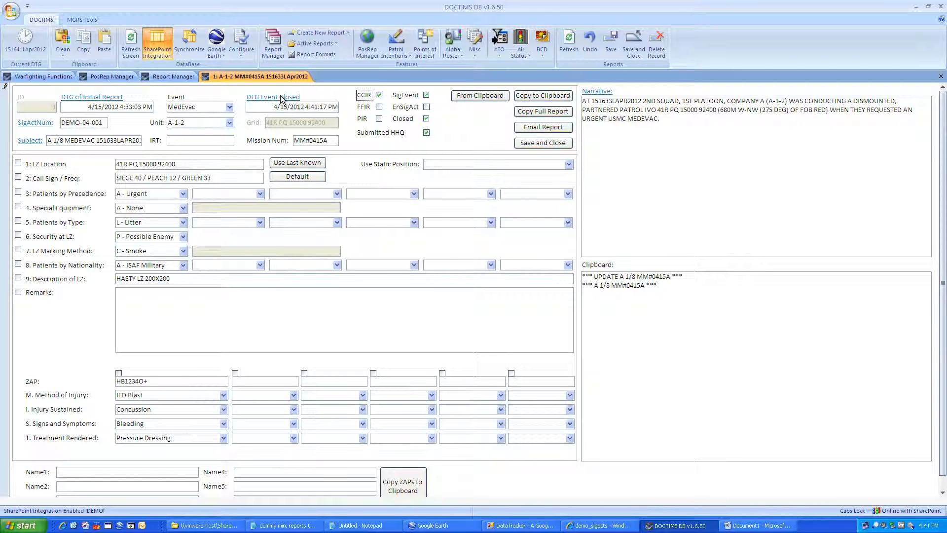
left_click(661, 119)
key("Caps_Lock")
type("w")
key("BackSpace")
key("Caps_Lock")
type("W/D POI AT XXXX, W/U POI AT XXXX W")
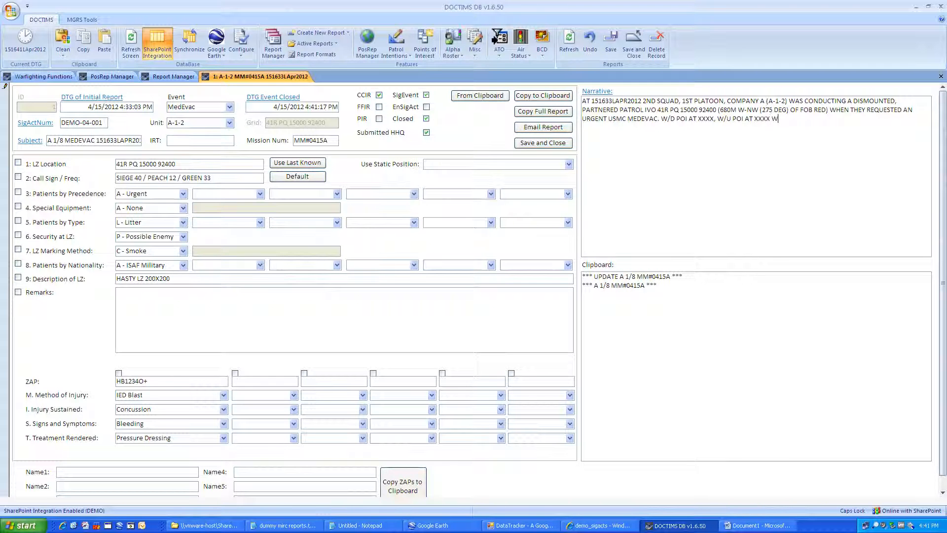
Step: Finish the narrative with ', W/D BSN AT XXXX' and 'M/C.', then save and close the report
key("BackSpace")
type(", W/D BSN AT XXXX.")
key("BackSpace")
type("M/C.")
left_click(542, 146)
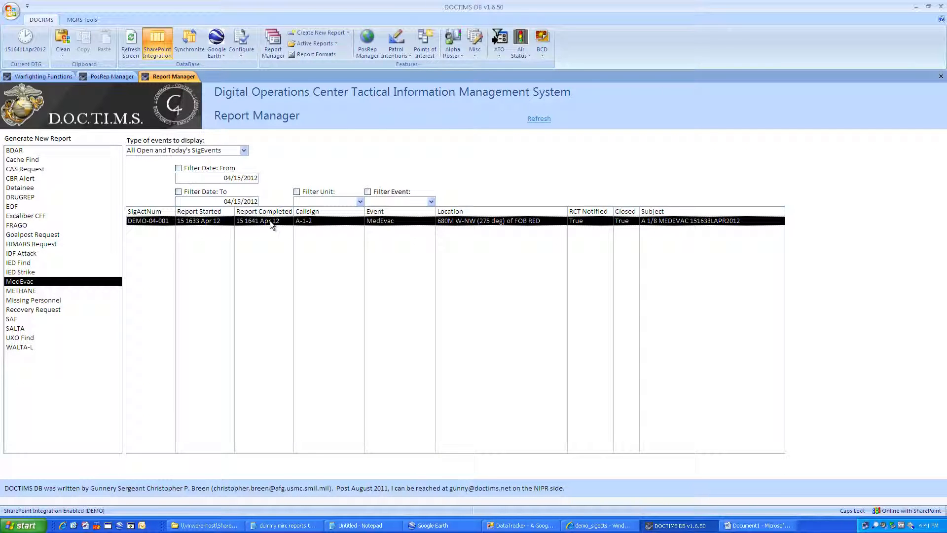
left_click(19, 272)
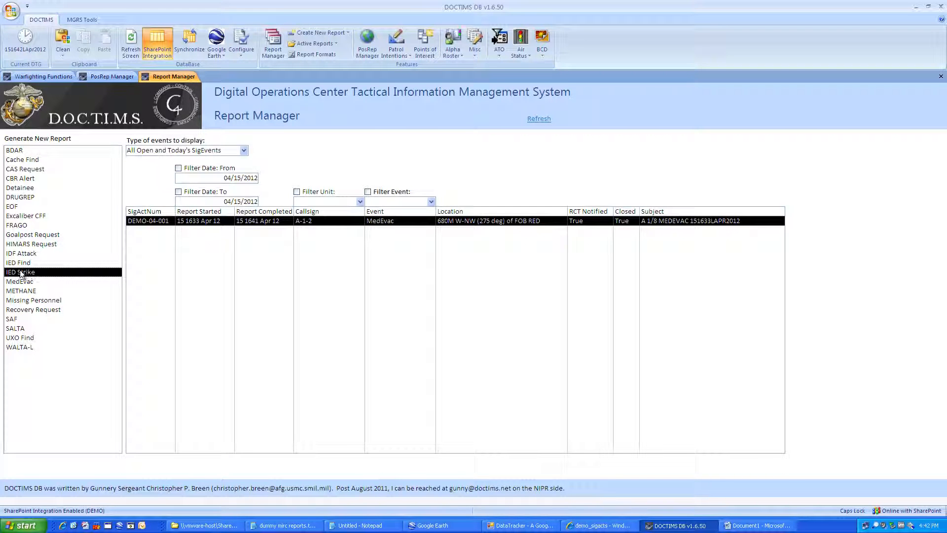
Step: Create an IED Strike report from unit A-1-2 linked to the existing DEMO-04-001 SigEvent
double_click(19, 273)
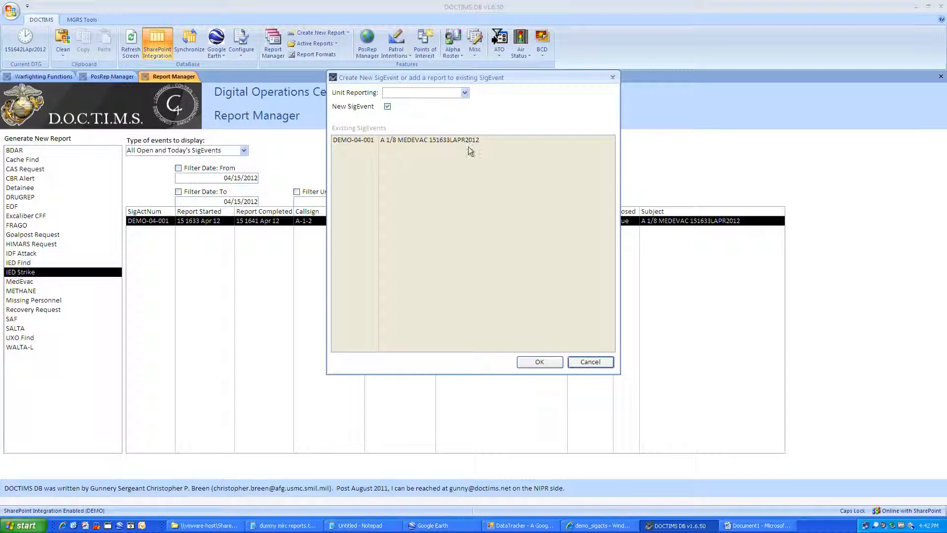
left_click(465, 93)
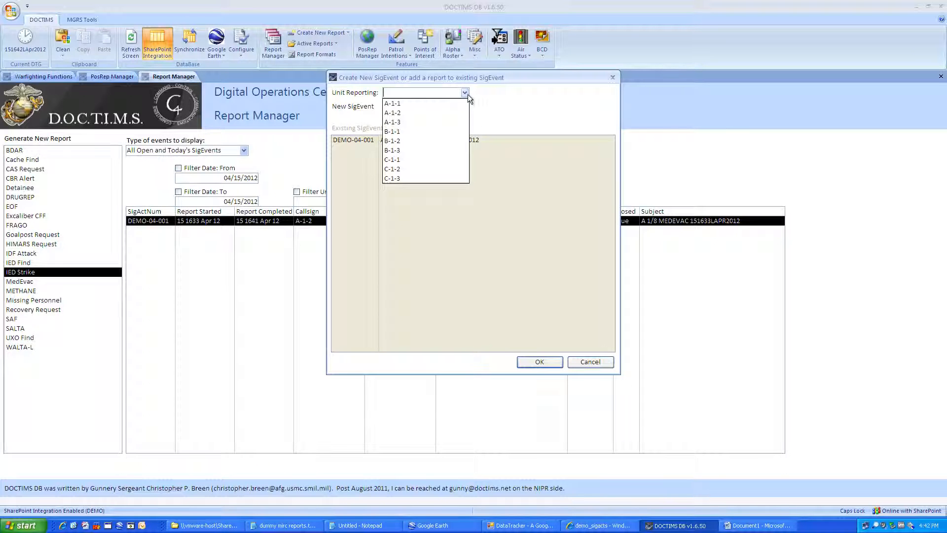
left_click(440, 115)
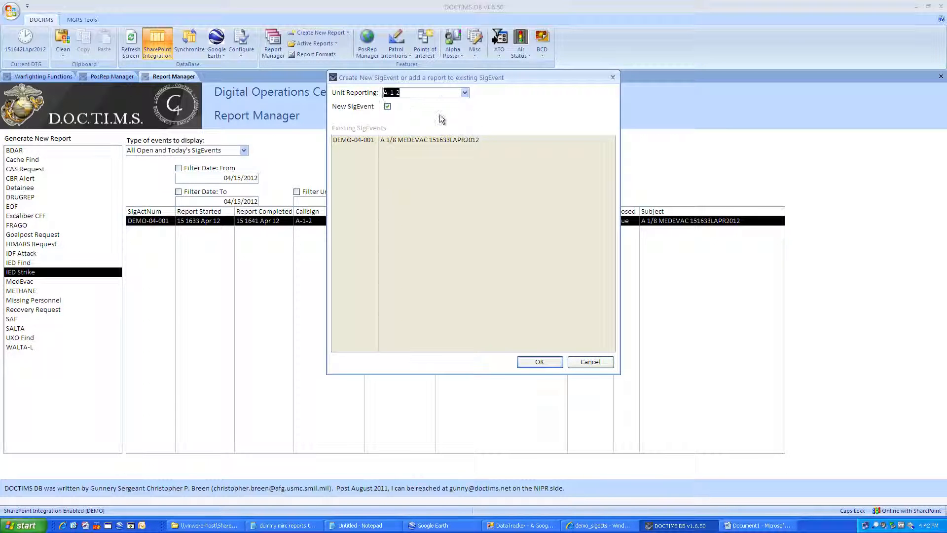
left_click(388, 106)
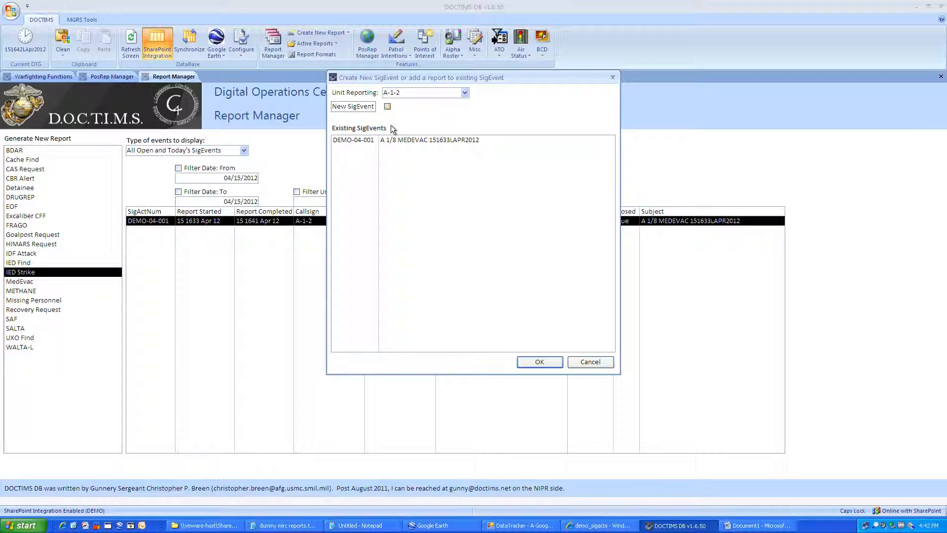
left_click(392, 140)
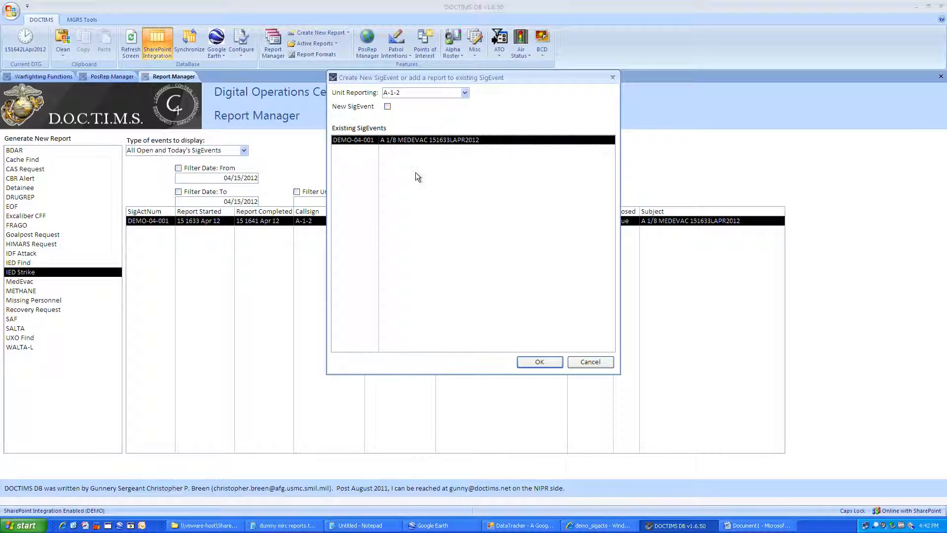
left_click(534, 362)
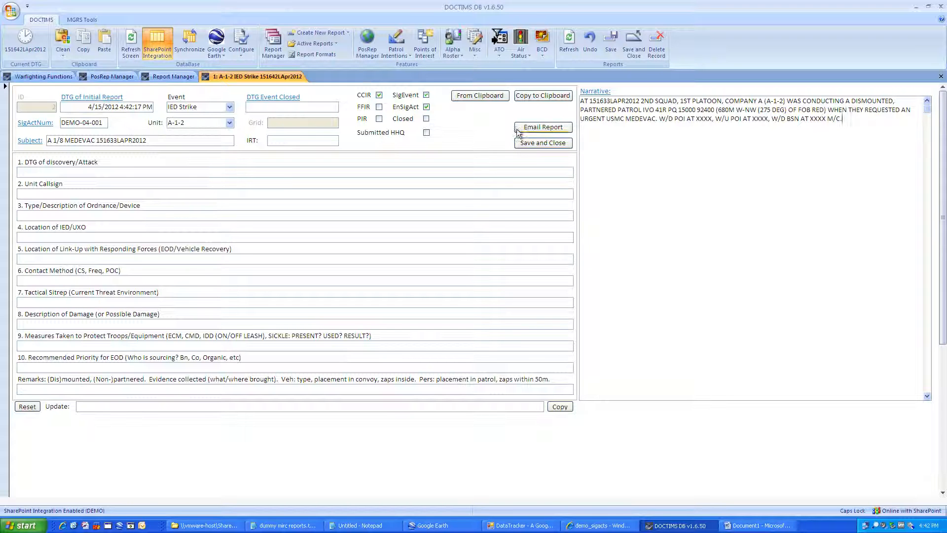
Step: Insert 'IED STRIKE /' into the subject and select the IED Strike lines in the mIRC notes
left_click(67, 140)
type("IED STRIKE /")
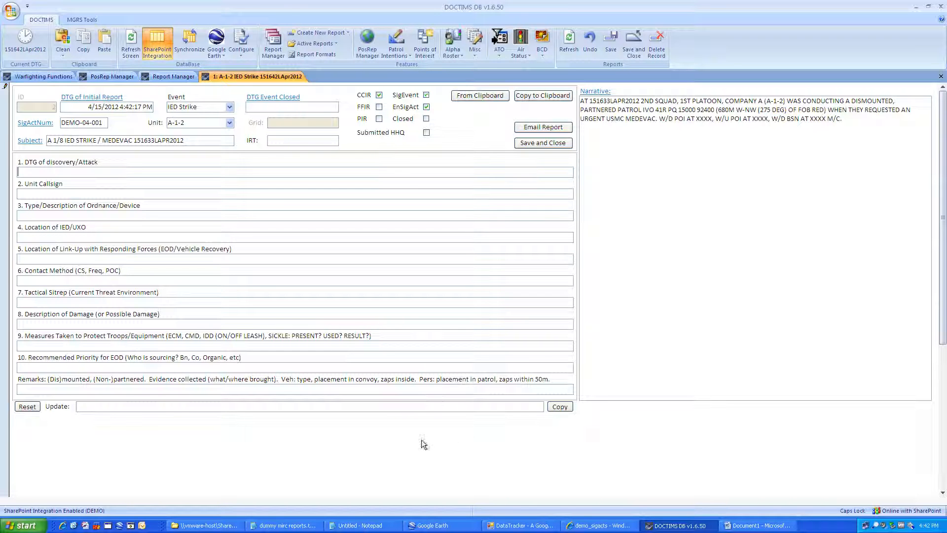
left_click(279, 526)
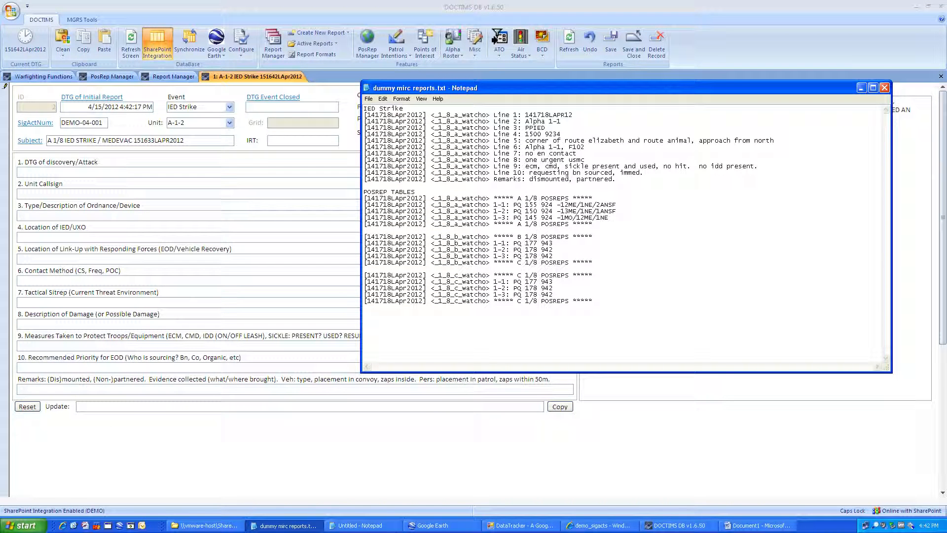
left_click_drag(364, 115, 616, 180)
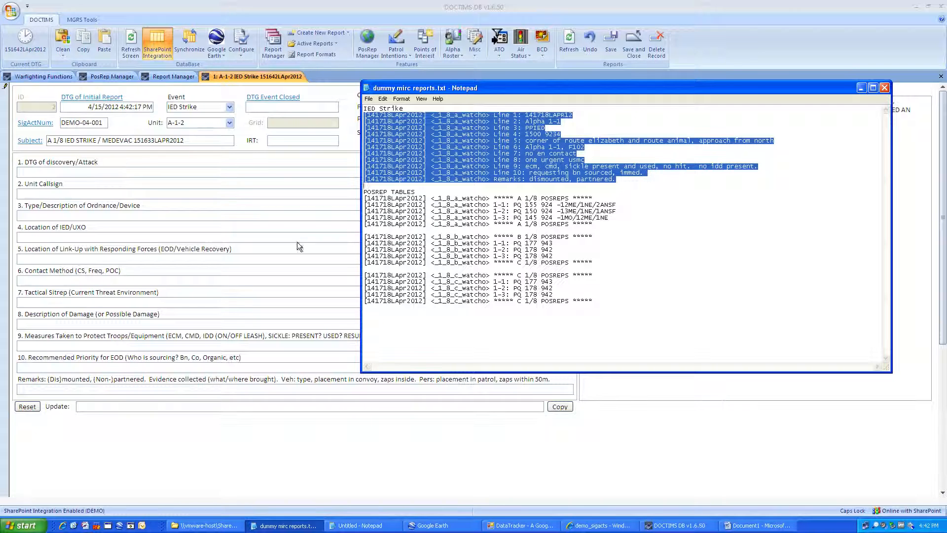
left_click(268, 475)
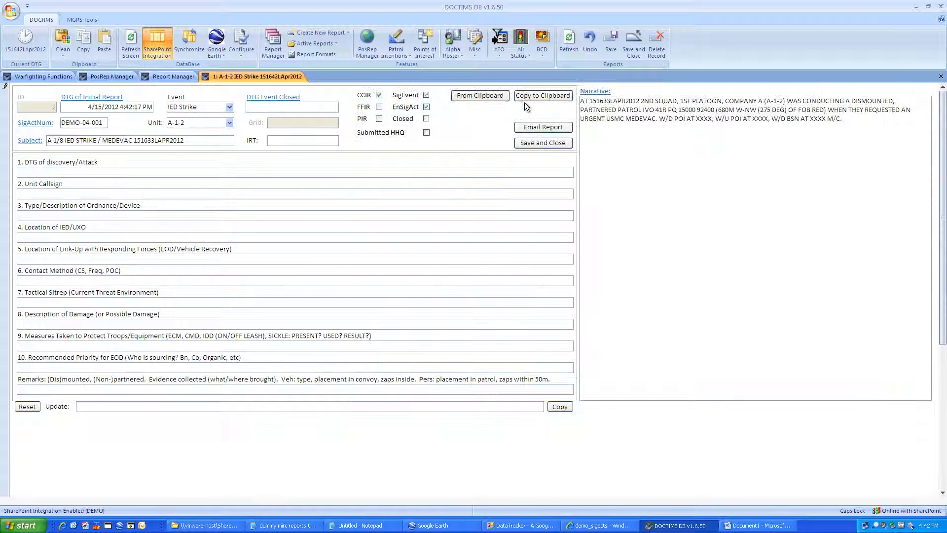
Step: Fill the form from the copied IED Strike report and correct line 1's time to 151640LAPR2012
left_click(480, 96)
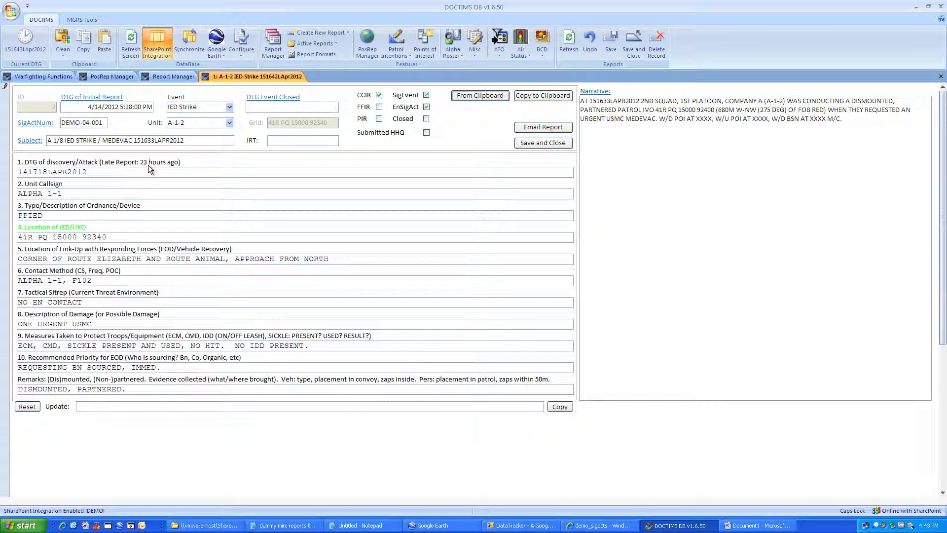
left_click(35, 173)
key("BackSpace")
type("5")
key("Tab")
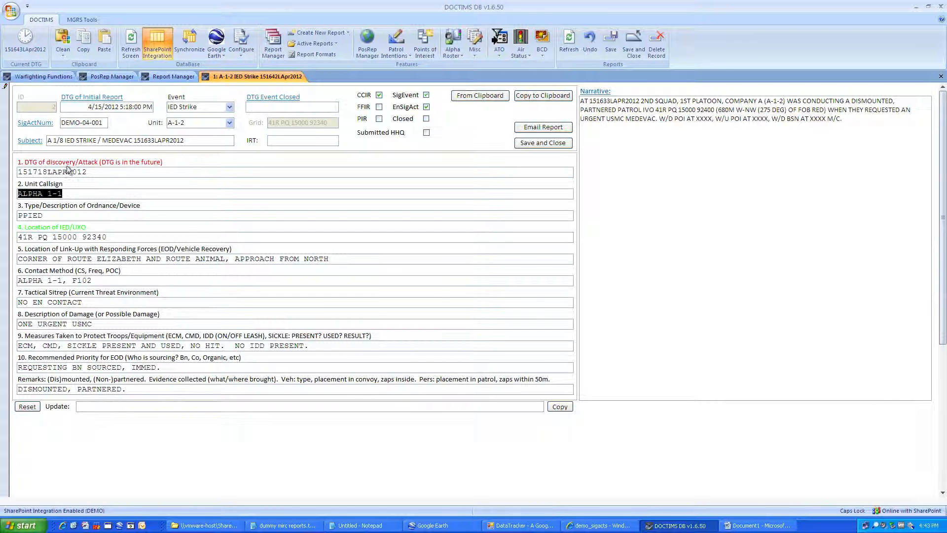
left_click(58, 195)
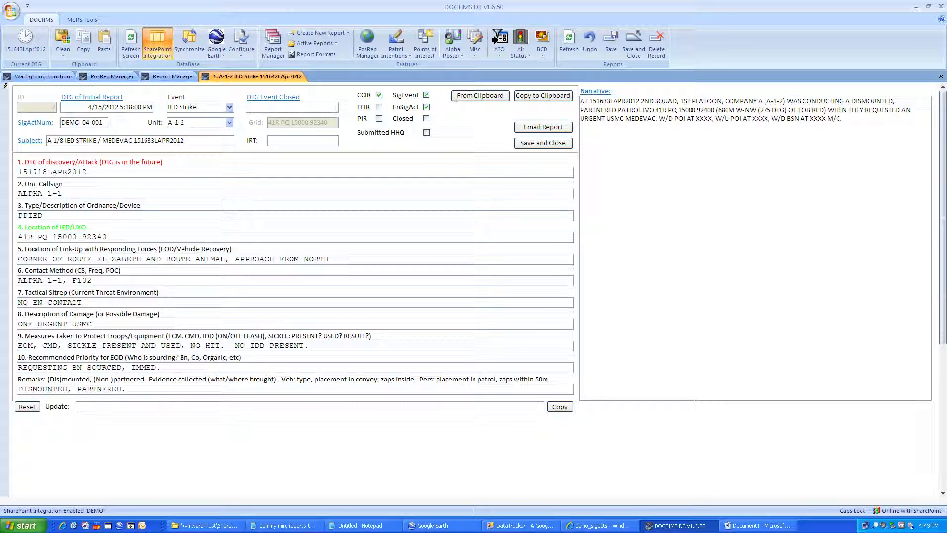
key("BackSpace")
type("6")
key("BackSpace")
key("BackSpace")
type("40")
key("Tab")
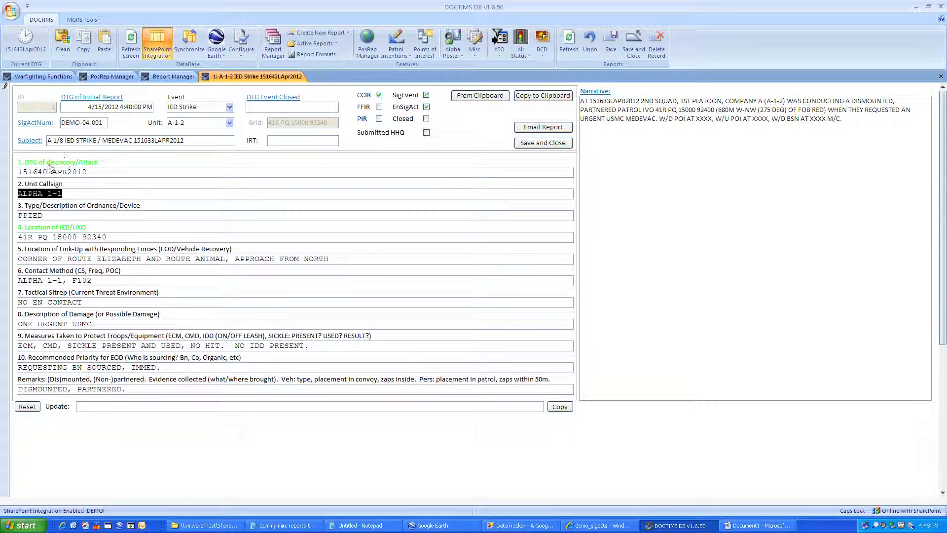
Step: Check the IED location line against the Line 4 grid in the mIRC report log
left_click(63, 194)
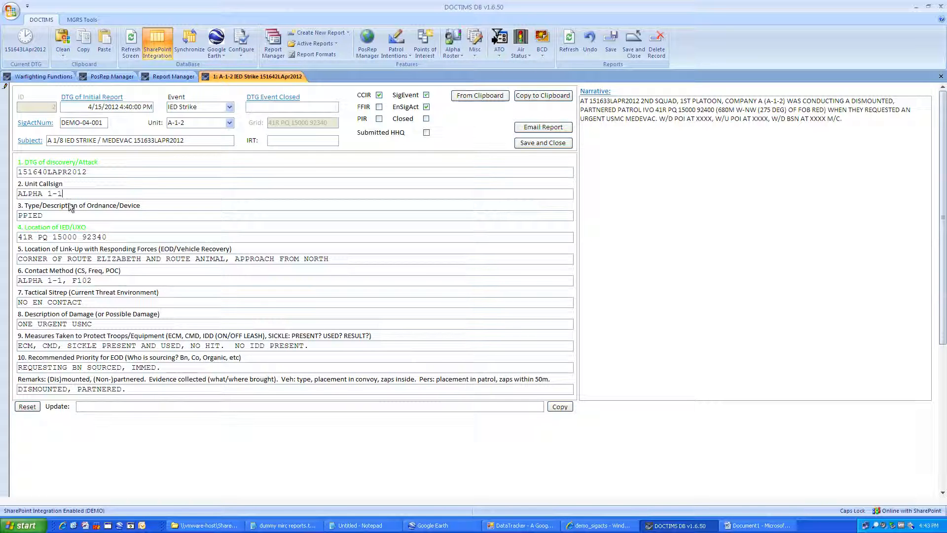
left_click(43, 216)
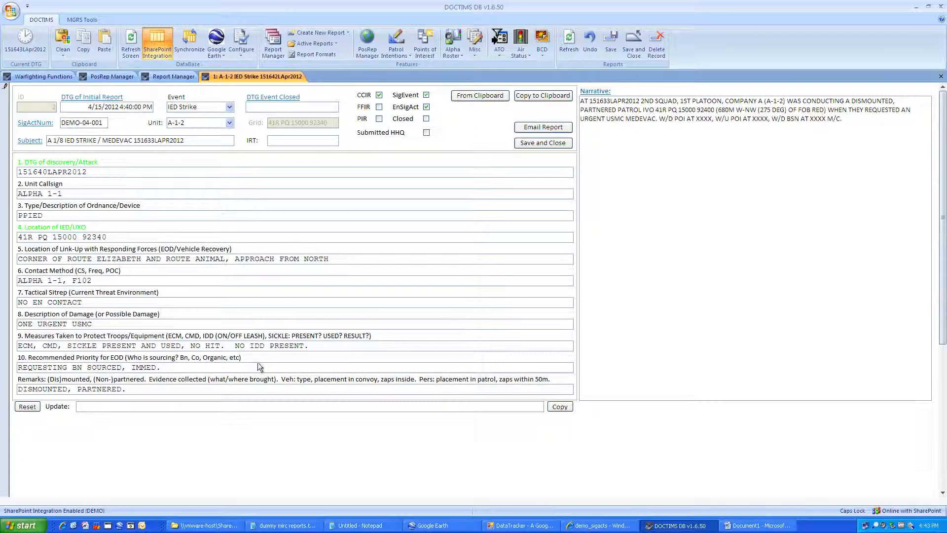
left_click(284, 525)
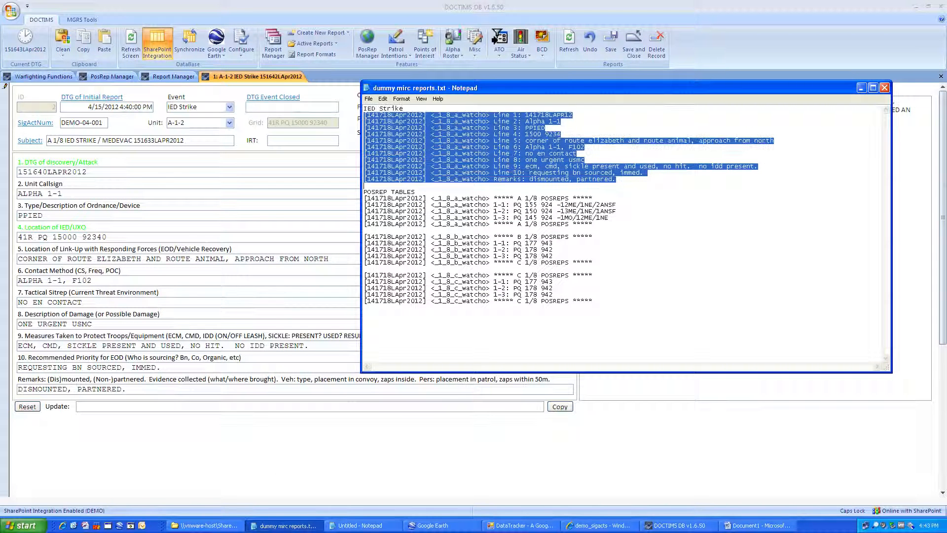
left_click_drag(524, 134, 561, 134)
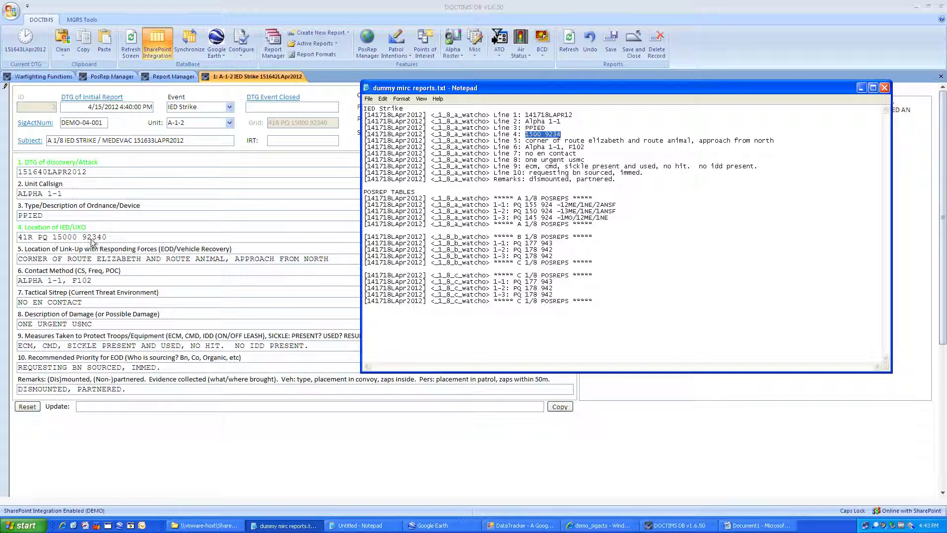
left_click(124, 239)
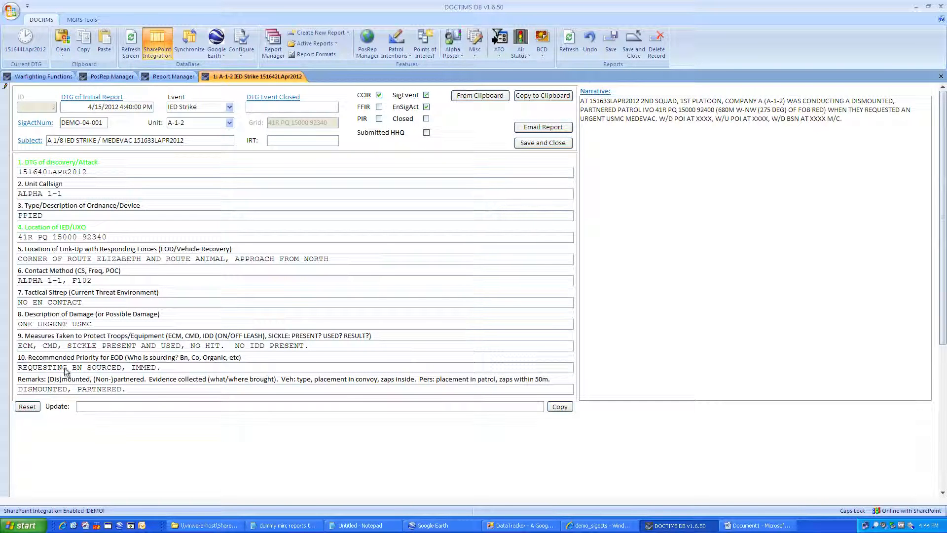
left_click(285, 526)
Step: Copy the finished IED Strike report and paste it at the end of the Untitled Notepad log
left_click(274, 526)
left_click(531, 95)
left_click(360, 526)
key("ctrl+v")
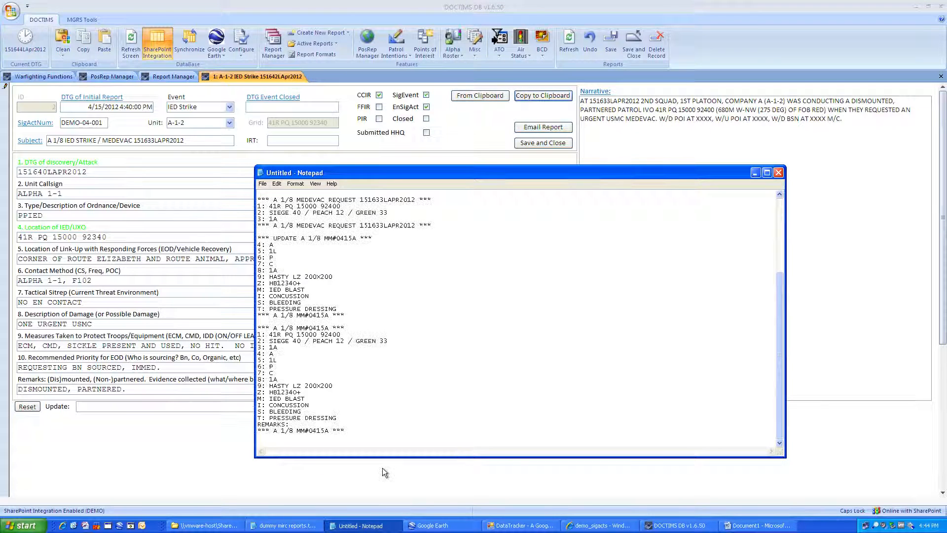
key("ctrl+v")
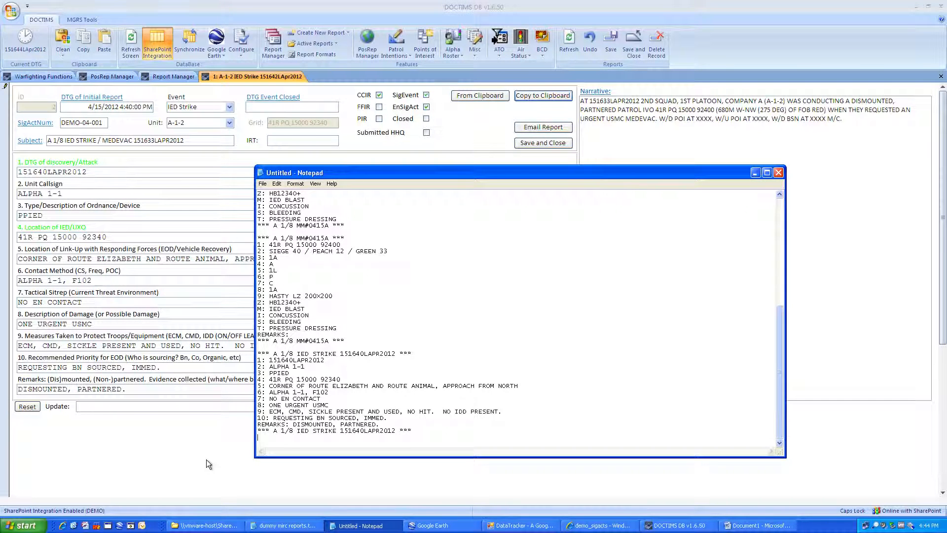
left_click(233, 407)
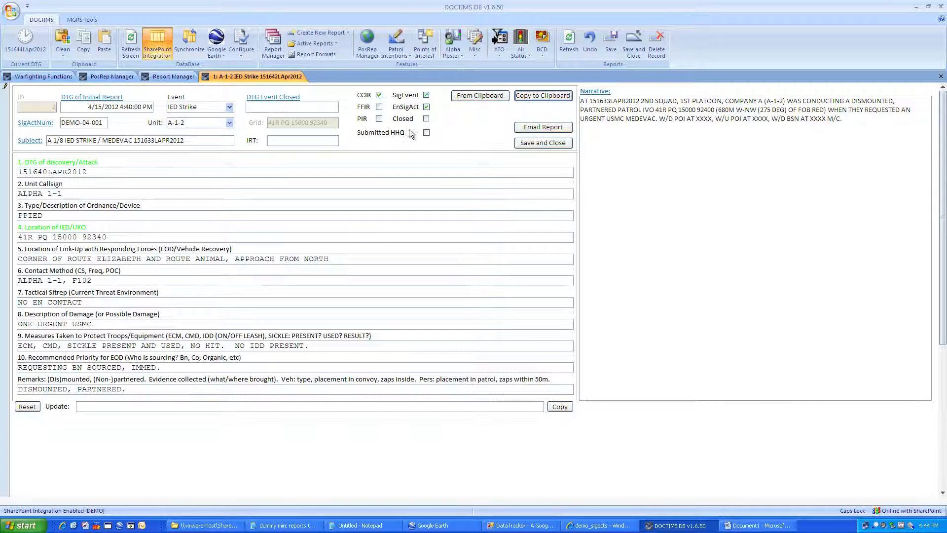
Step: Mark Submitted HHQ and add the update 'REPORTS PBA COMPLETE, DEVICE CONSISTED OF XXXXXX', then copy it
left_click(383, 135)
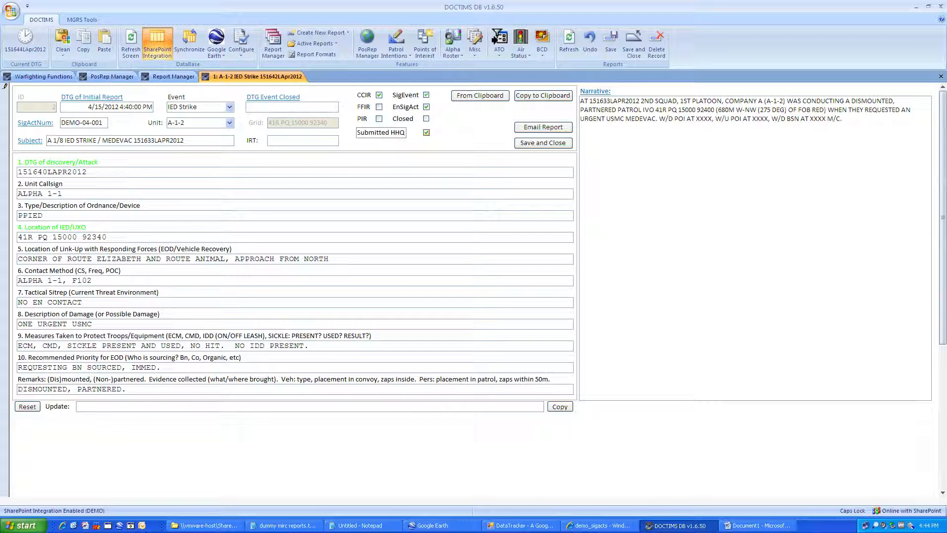
left_click(34, 408)
key("Caps_Lock")
type("re")
key("Caps_Lock")
key("BackSpace")
key("BackSpace")
type("REPORTS PB")
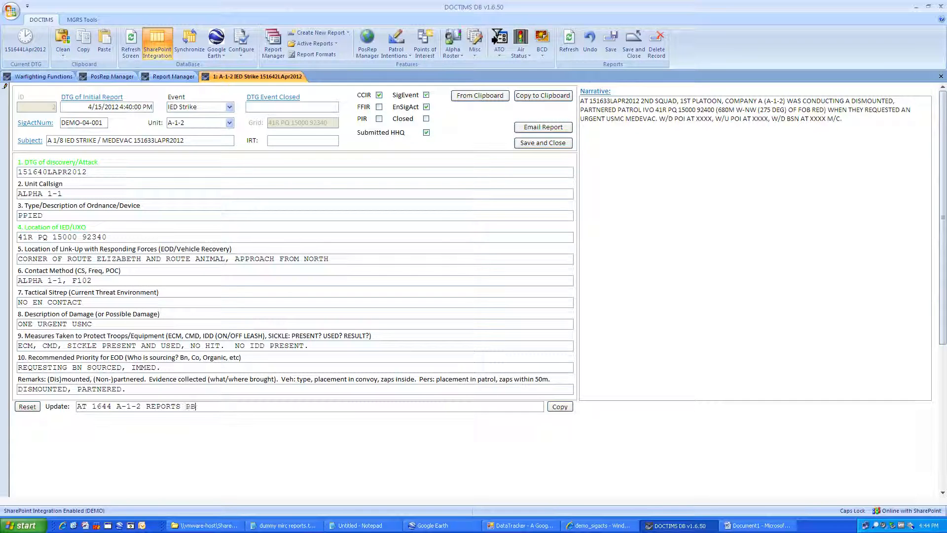
type("A COMPLETE, DEVI")
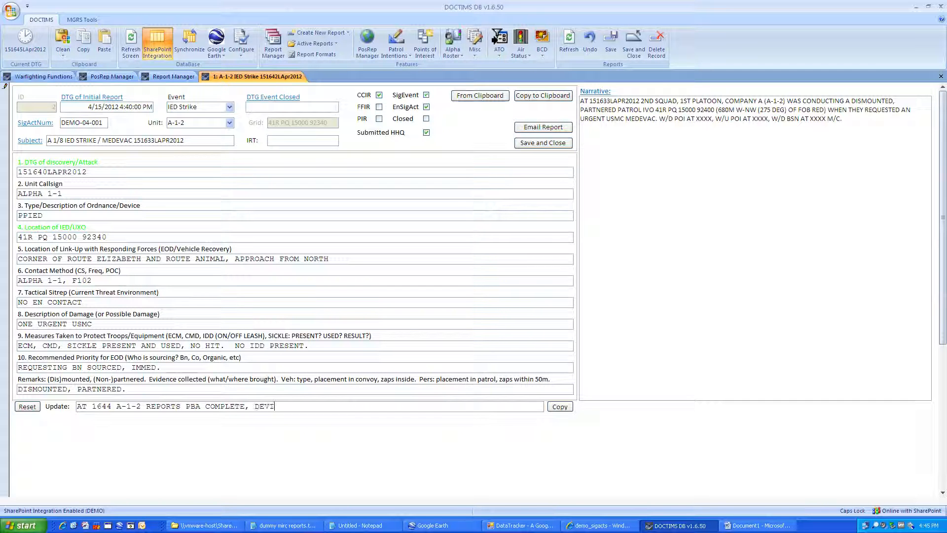
type("CE CONSISTED OF XXXXXX.")
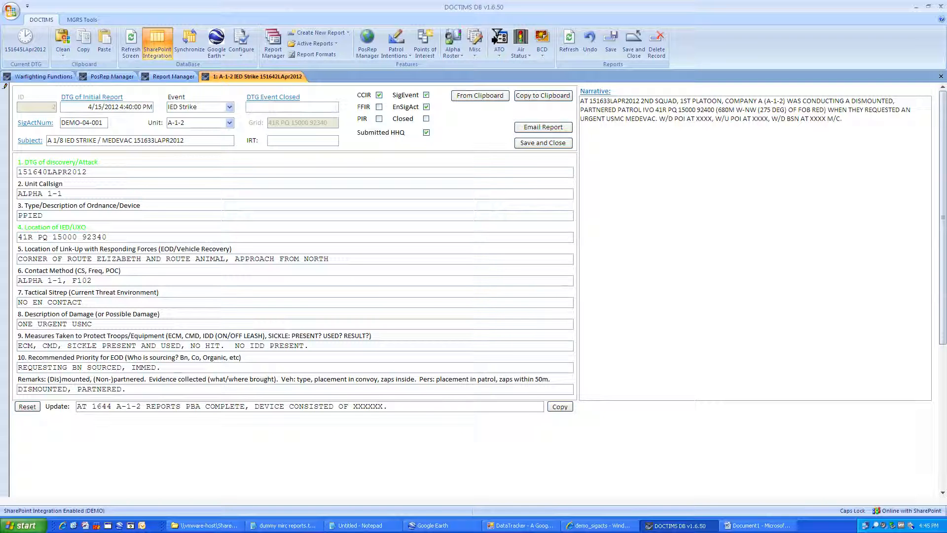
left_click(560, 407)
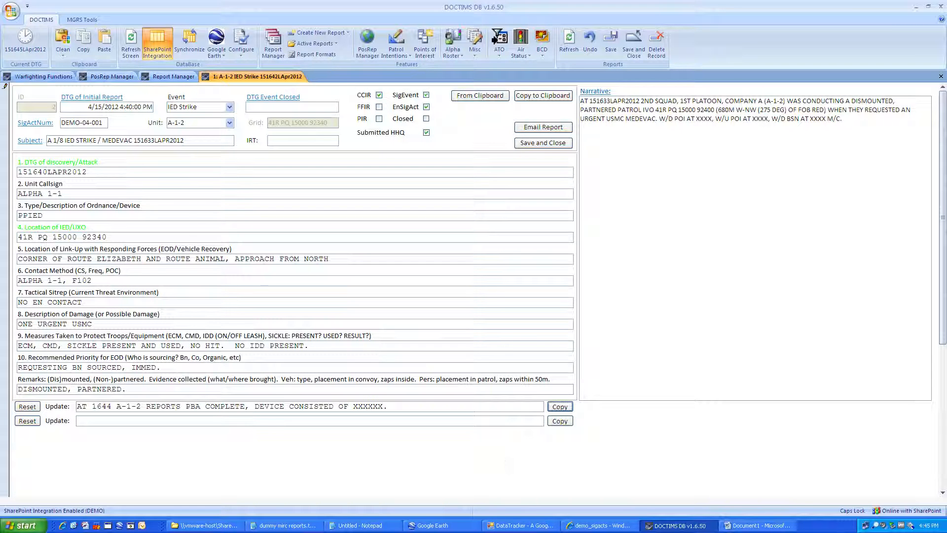
Step: Paste the PBA-complete update line into the Notepad log, review its UPDATE prefix, and hide Notepad
left_click(357, 524)
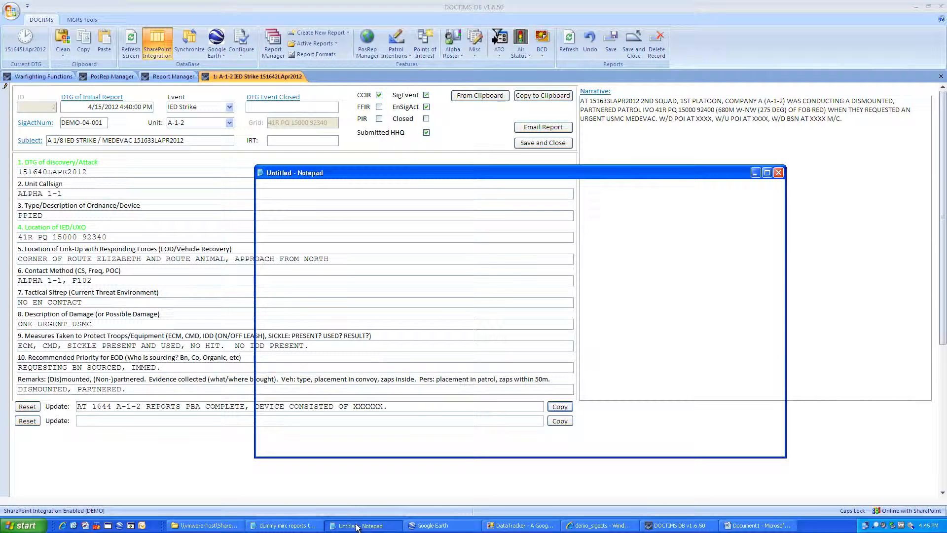
key("ctrl+v")
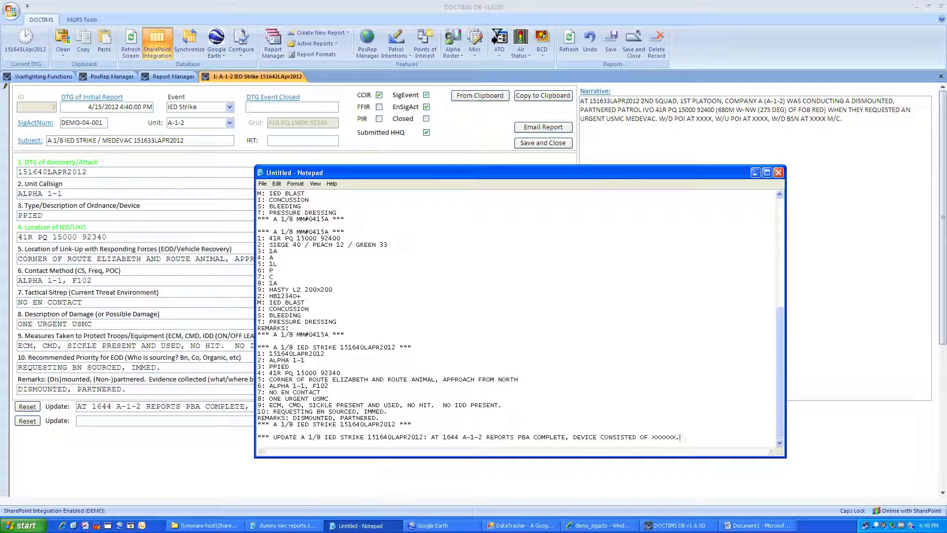
left_click_drag(431, 437, 257, 437)
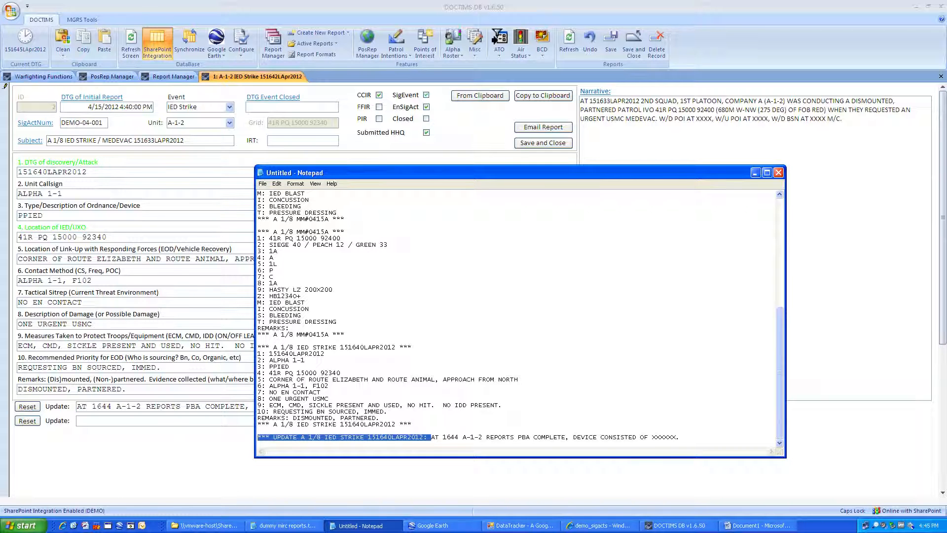
left_click(473, 438)
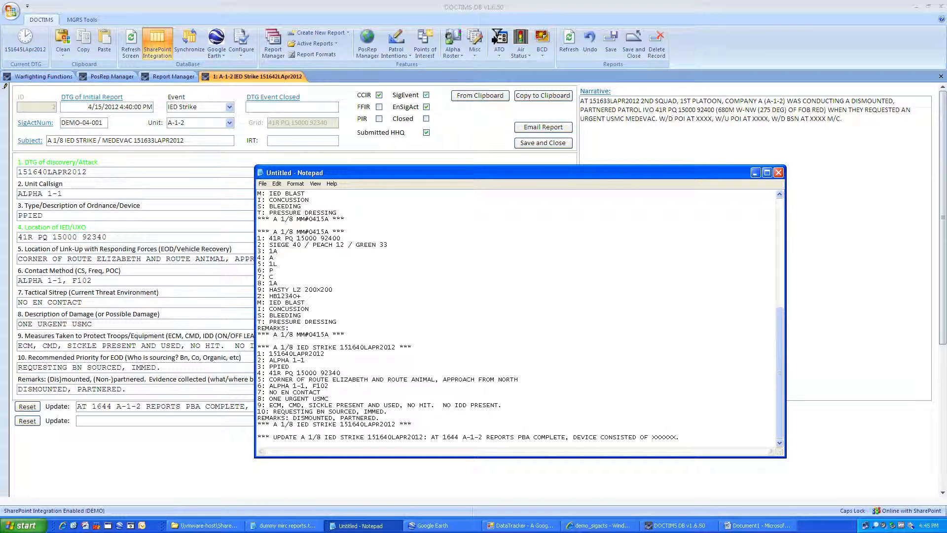
left_click(756, 173)
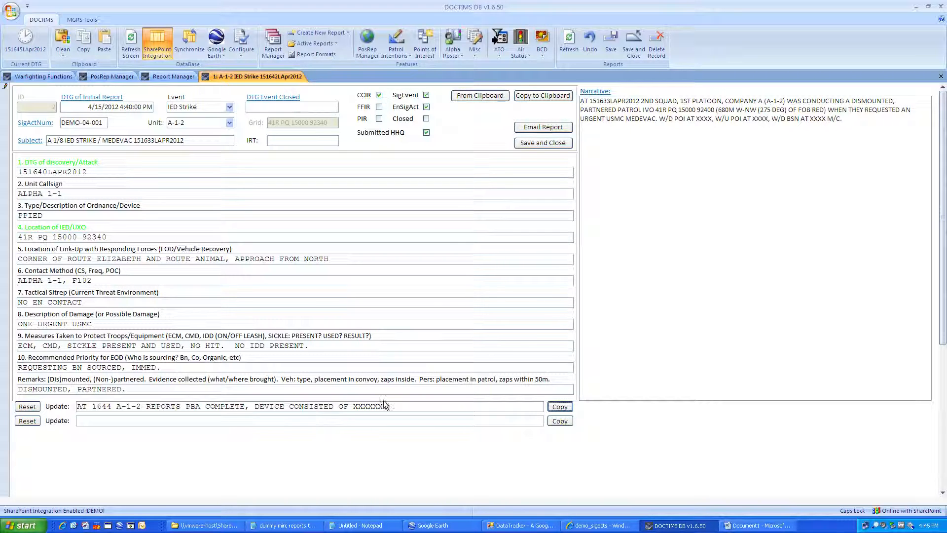
Step: Close the IED Strike event at 15 1645 Apr 12, save it, and verify it in Report Manager
left_click(282, 98)
left_click(520, 144)
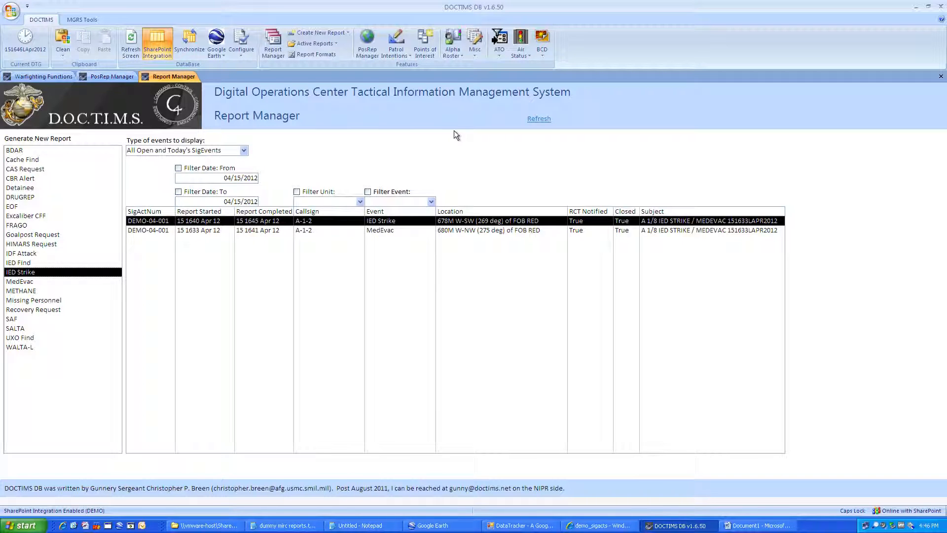
double_click(274, 222)
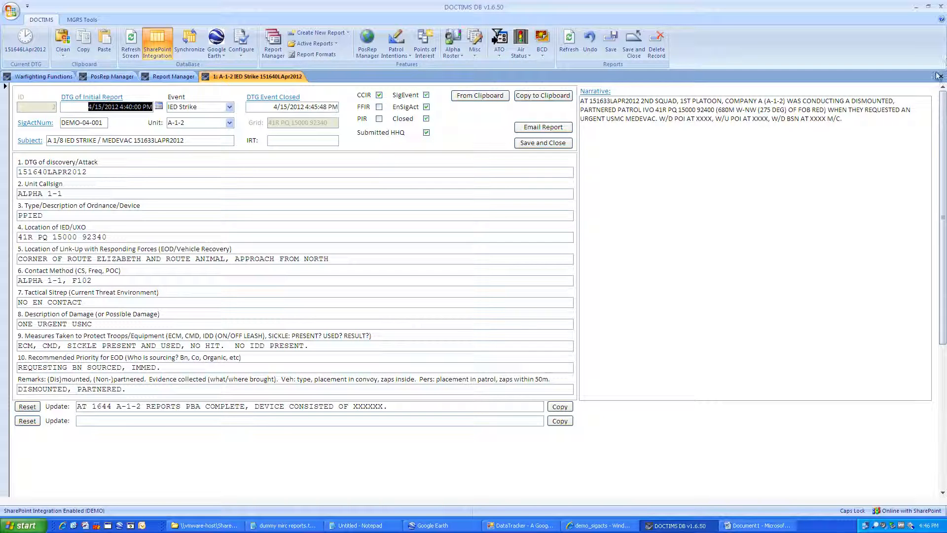
left_click(296, 527)
left_click(296, 527)
left_click(941, 77)
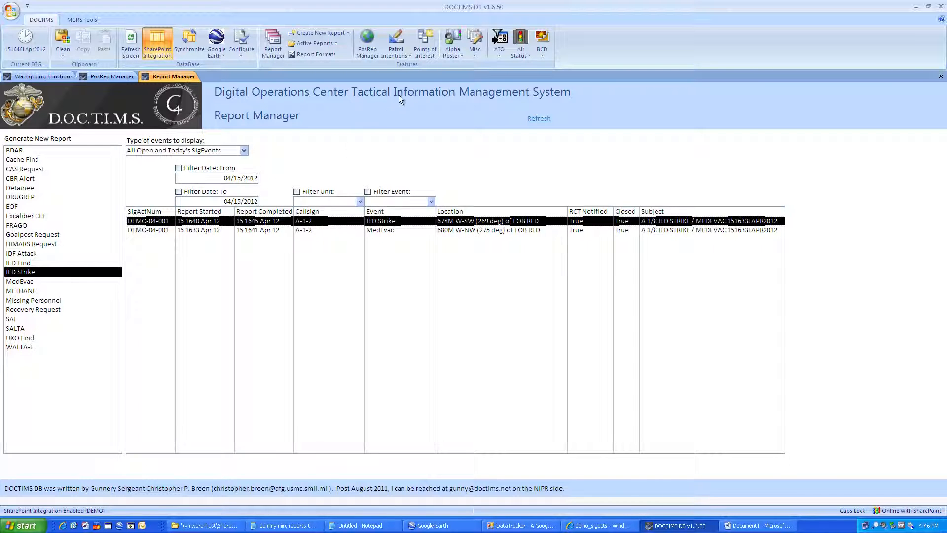
Step: On the POI Analysis page, name a new point of interest EN SPOTTER
left_click(429, 45)
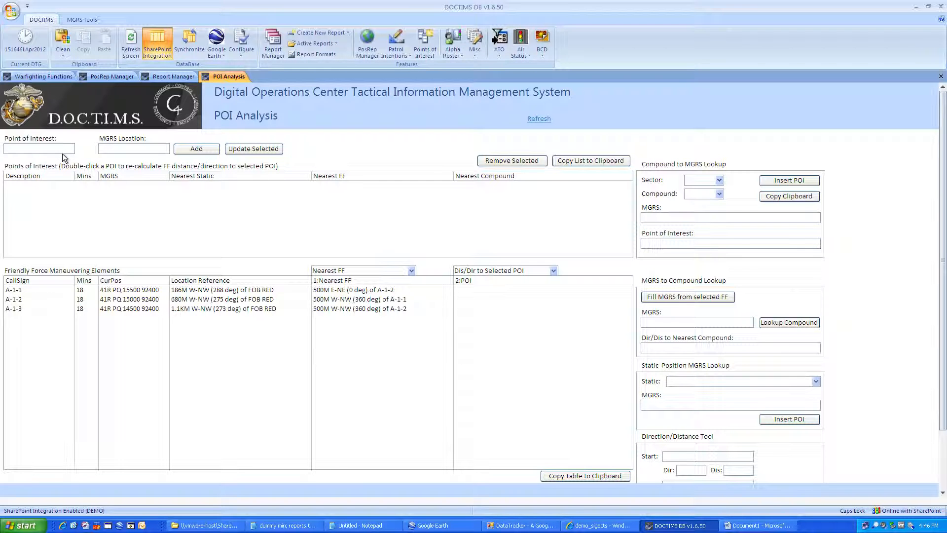
key("Caps_Lock")
type("e")
key("BackSpace")
key("Caps_Lock")
type("EN SPOO")
key("BackSpace")
type("TTER")
key("Tab")
type("48")
key("BackSpace")
key("BackSpace")
type("14800 93000")
key("Tab")
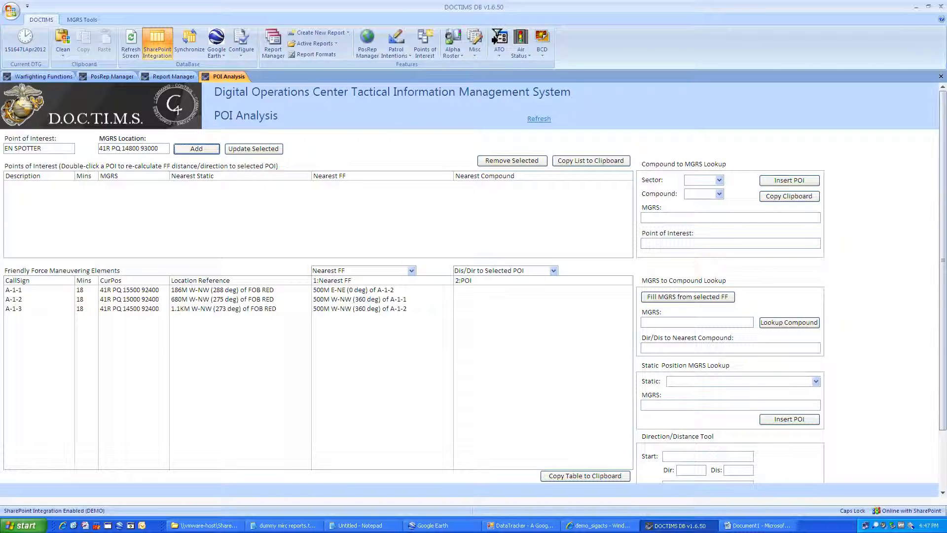
left_click(197, 149)
left_click(126, 187)
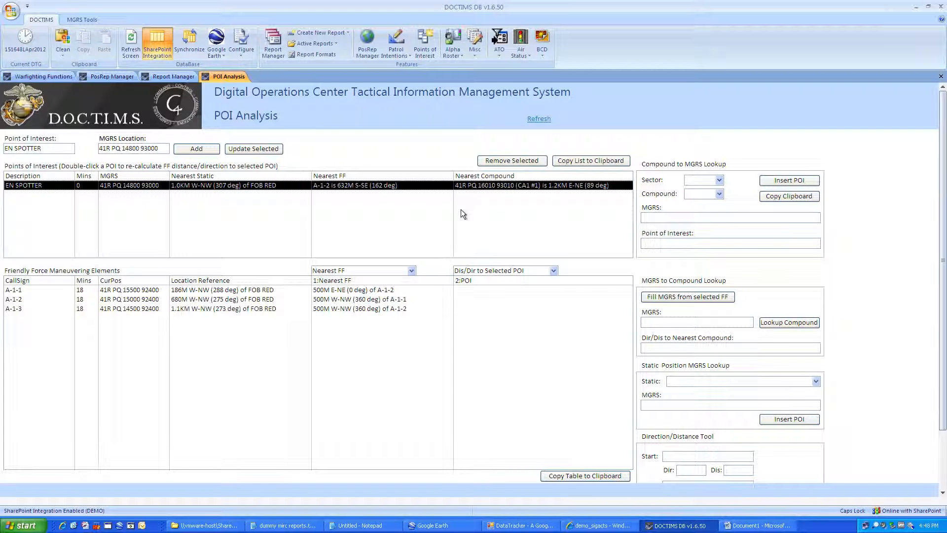
Step: Paste the copied POI list as a new block at the end of the Notepad report
left_click(567, 162)
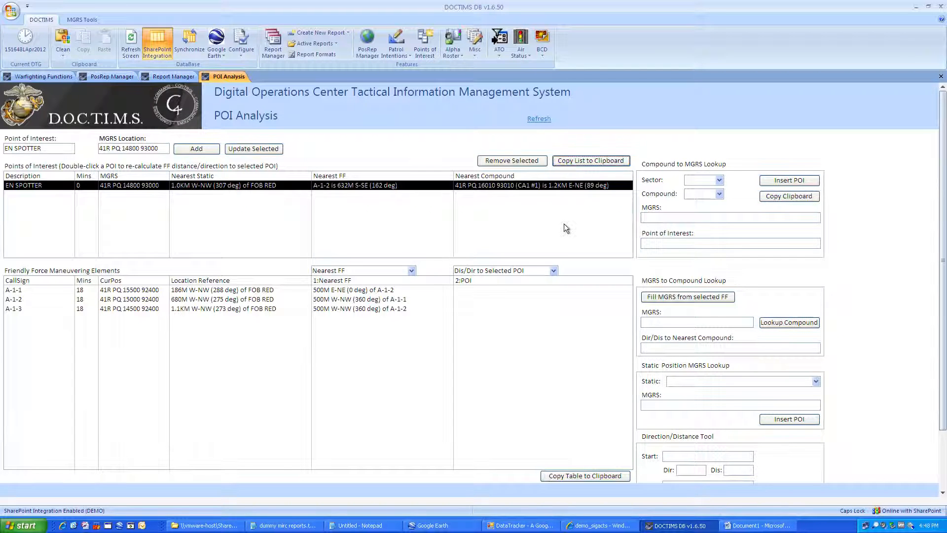
left_click(364, 526)
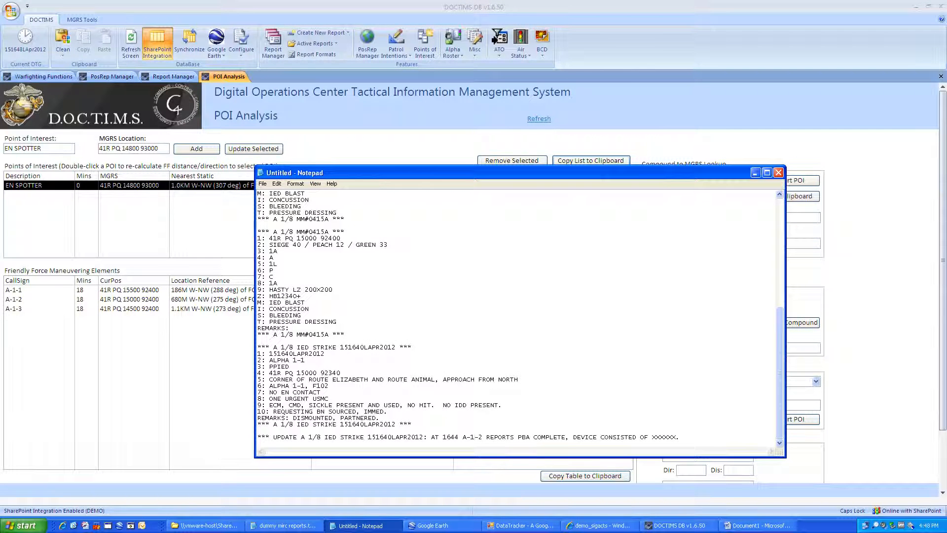
left_click(681, 437)
key("Return")
key("Return")
key("ctrl+v")
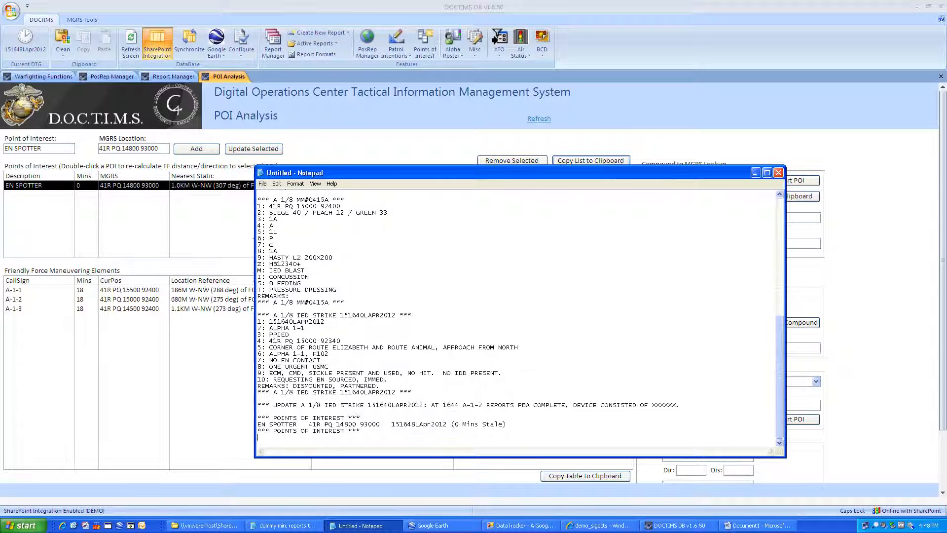
key("Return")
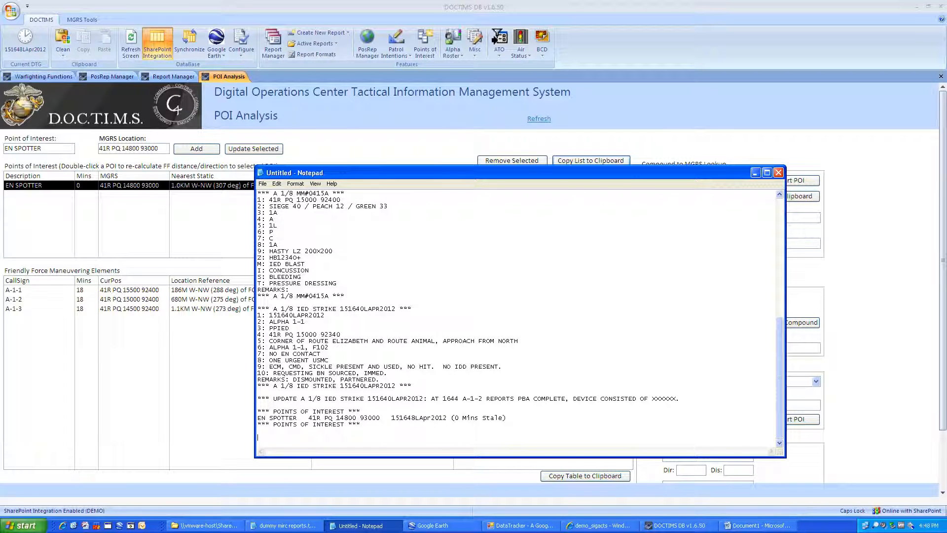
left_click(218, 236)
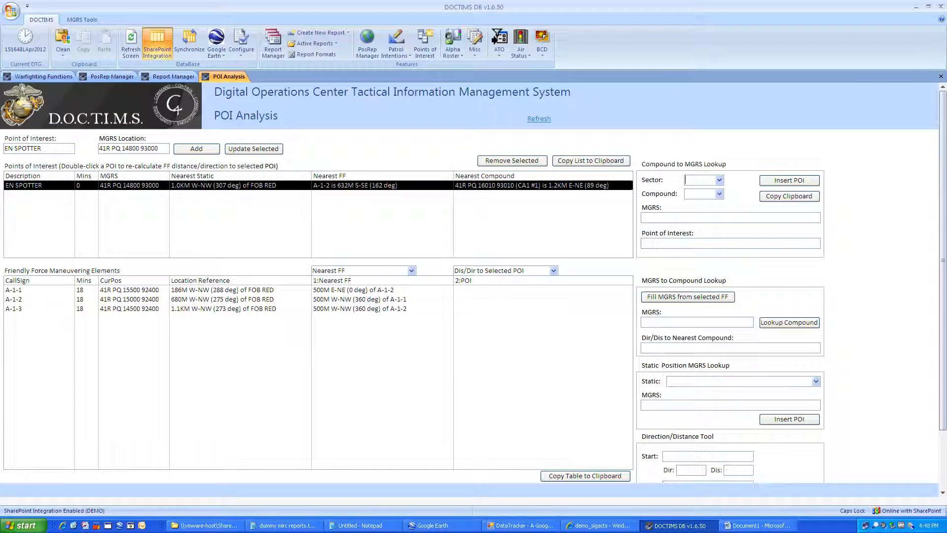
Step: Insert compound CA1 #1 (sector CA1, compound 1) as a point of interest
left_click(686, 181)
type("CA1")
key("Tab")
key("Tab")
type("1")
key("Tab")
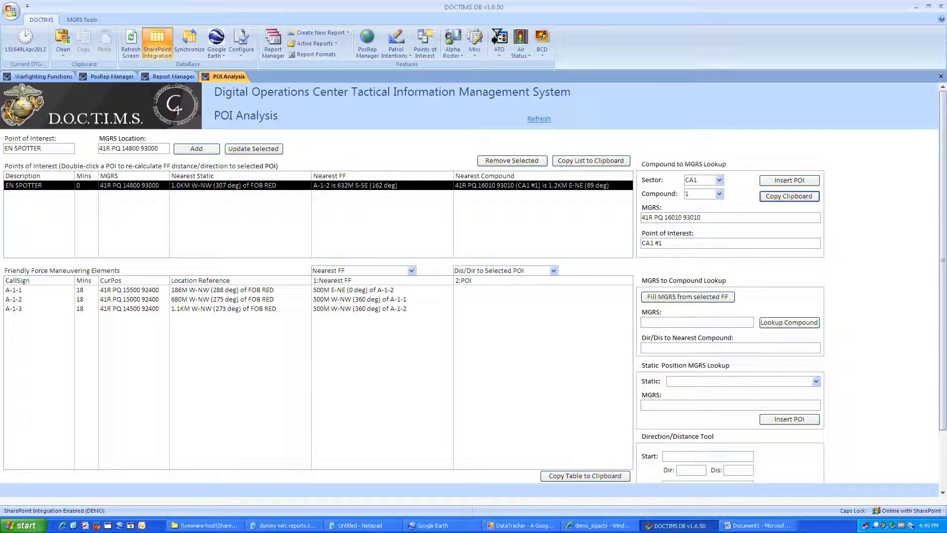
left_click(768, 185)
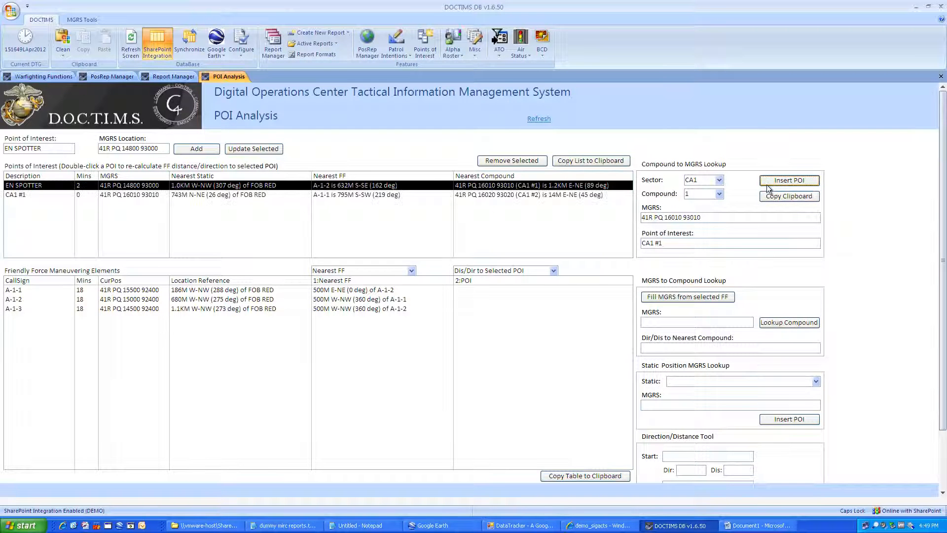
Step: Select CA1 #1 and show friendly-unit distances as Dis/Dir to Selected POI
left_click(216, 196)
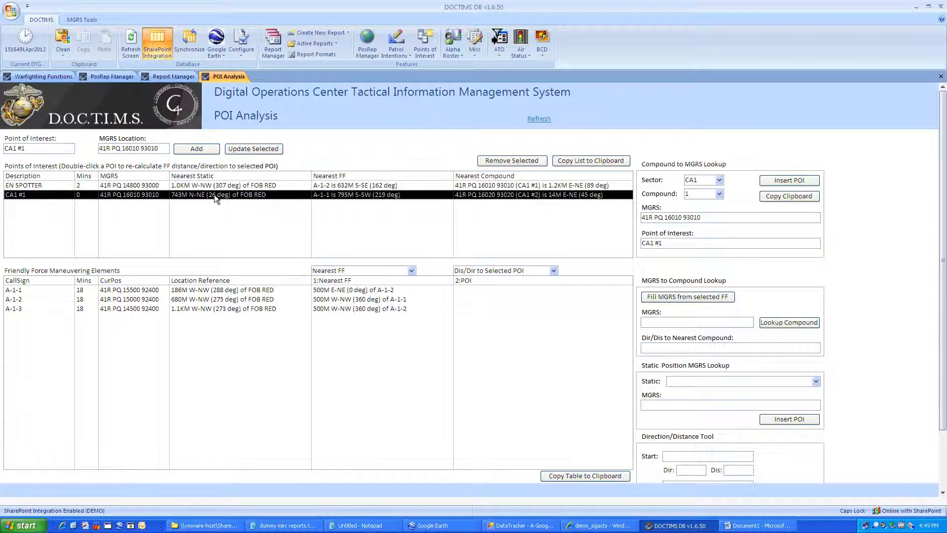
left_click(555, 275)
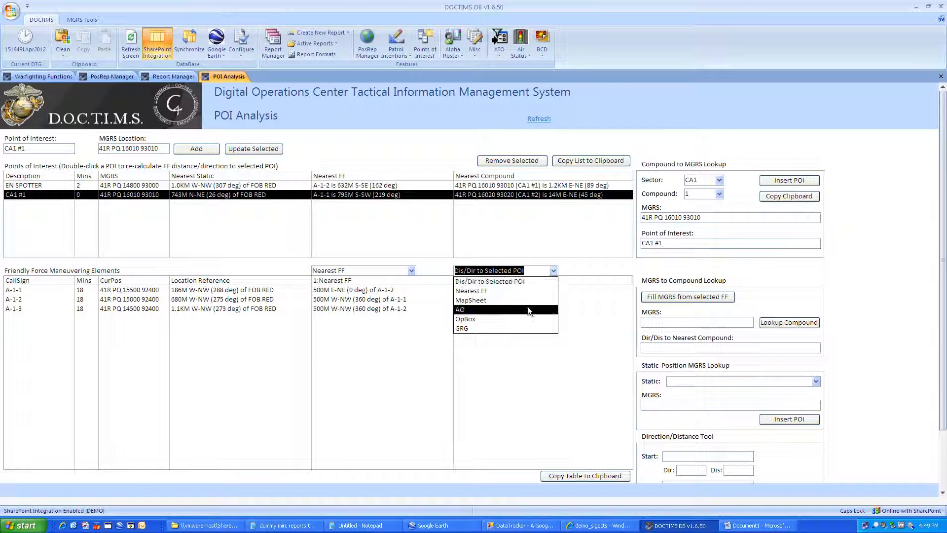
left_click(520, 285)
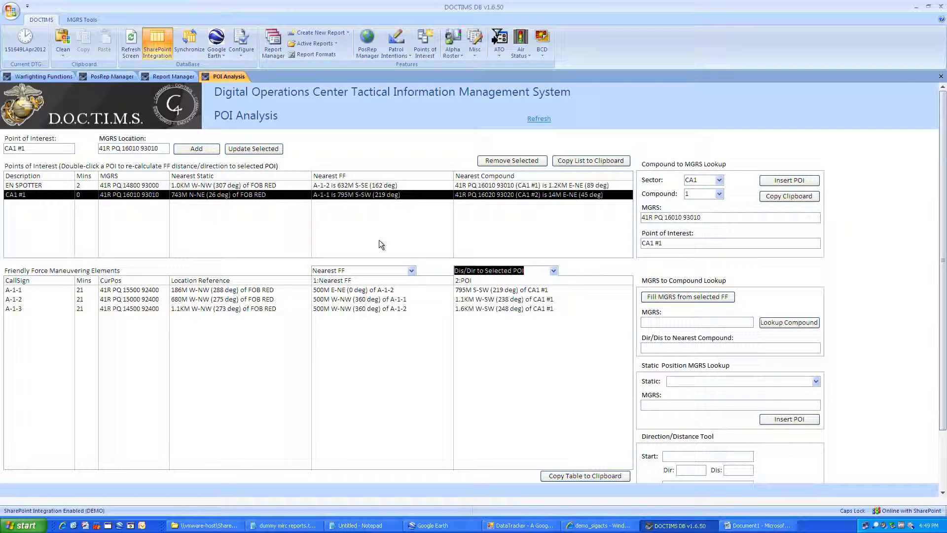
left_click(405, 193)
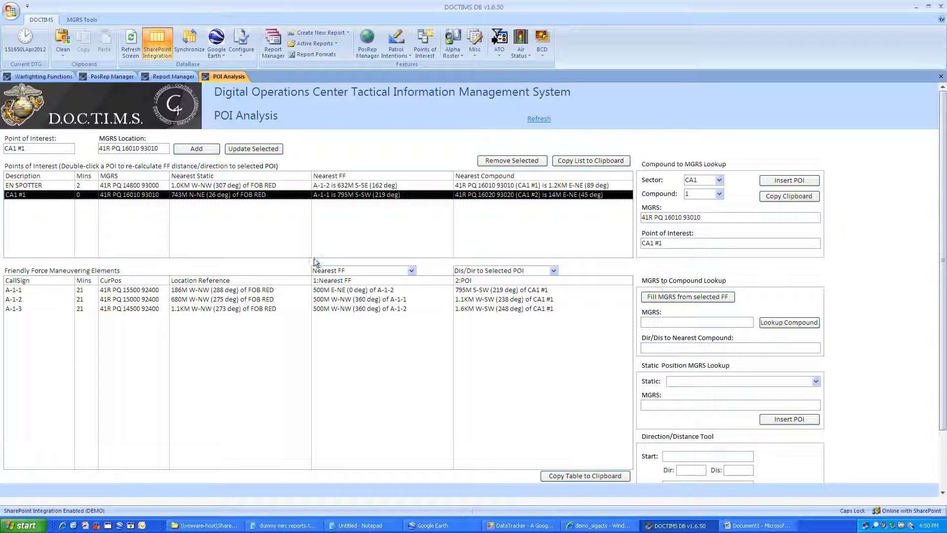
left_click(190, 291)
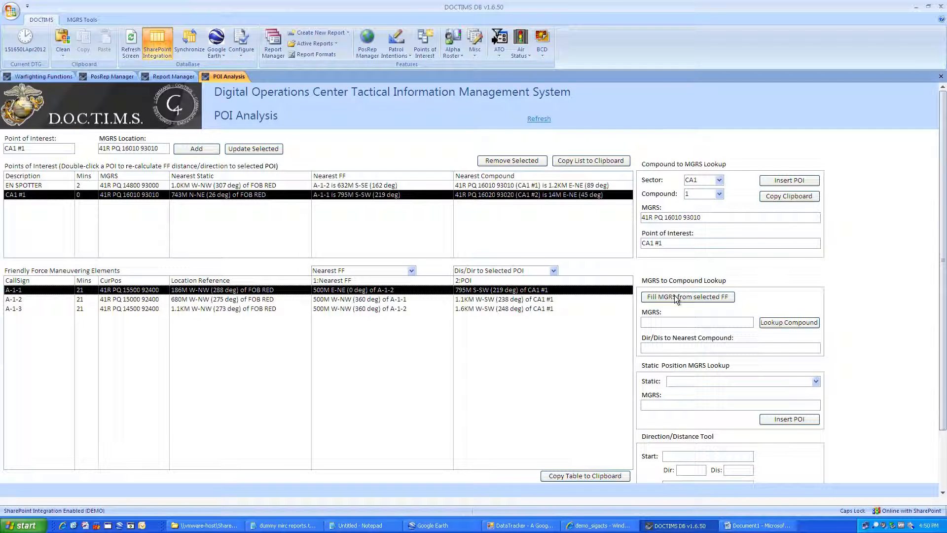
Step: Look up A-1-2's nearest compound from its grid: 1.1KM W-SW of CA1 #1
left_click(609, 303)
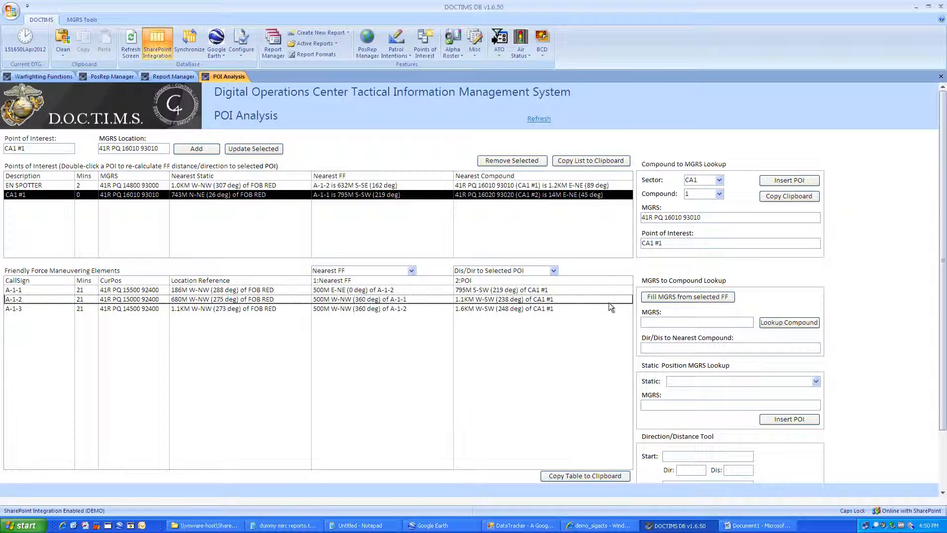
left_click(684, 297)
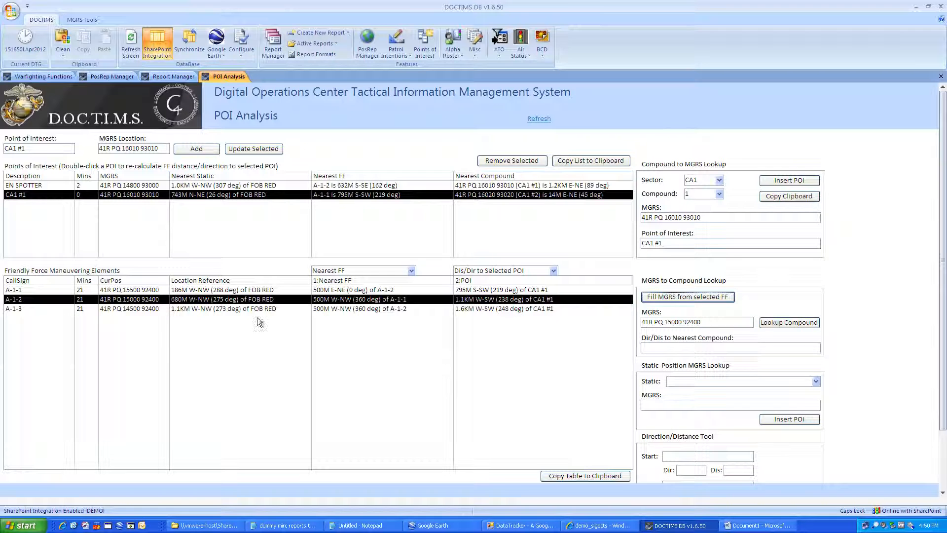
left_click(783, 325)
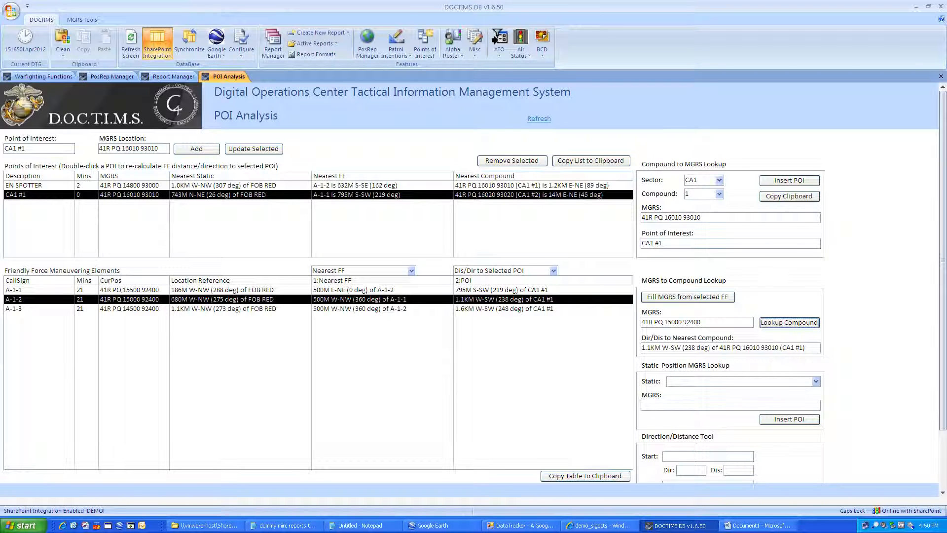
left_click(816, 382)
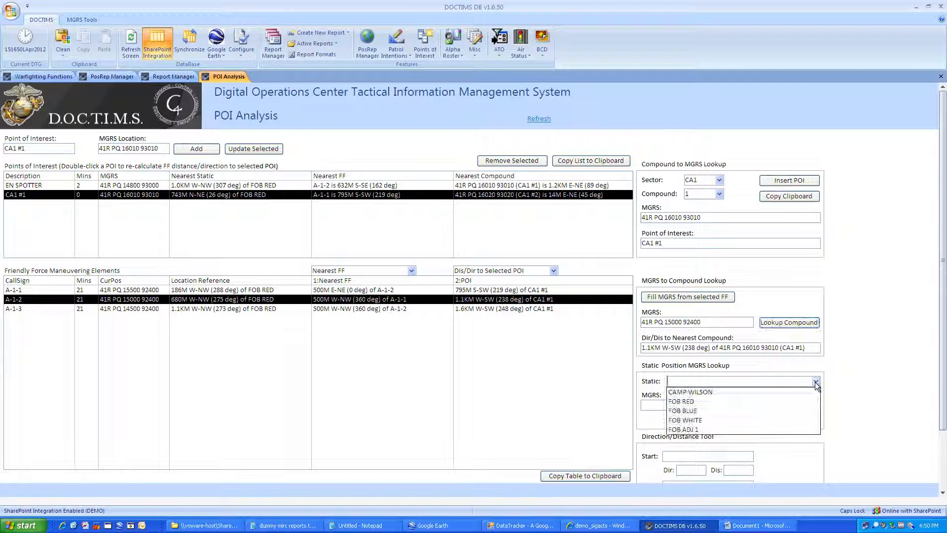
left_click(777, 402)
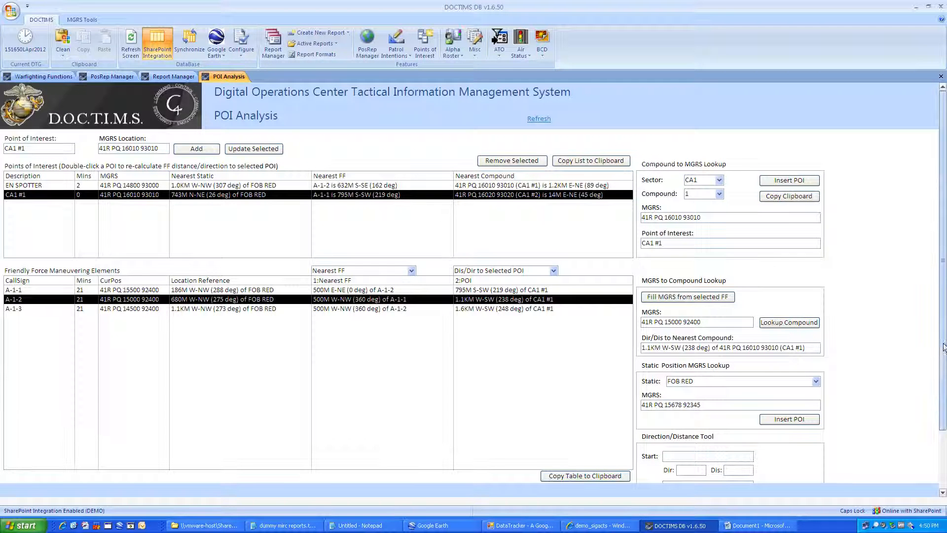
scroll(943, 347, "down", 3)
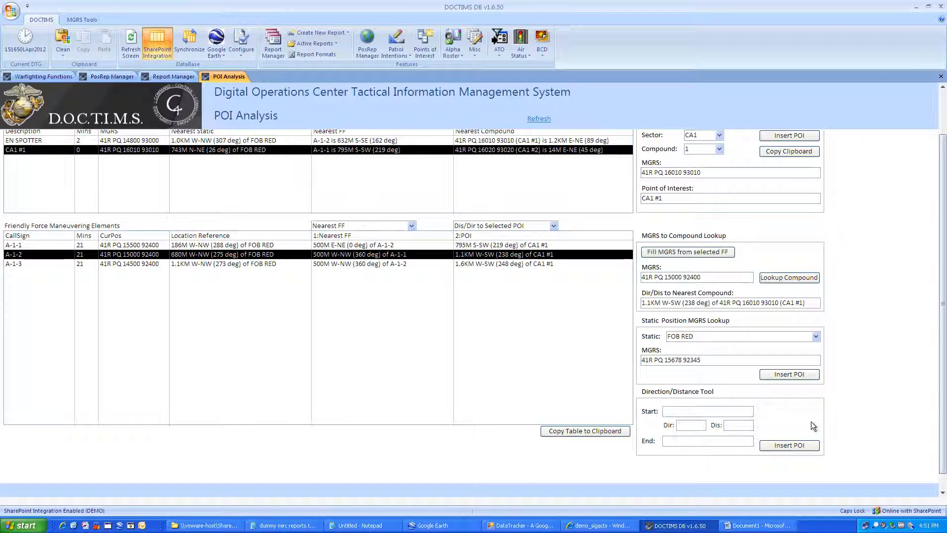
left_click(707, 412)
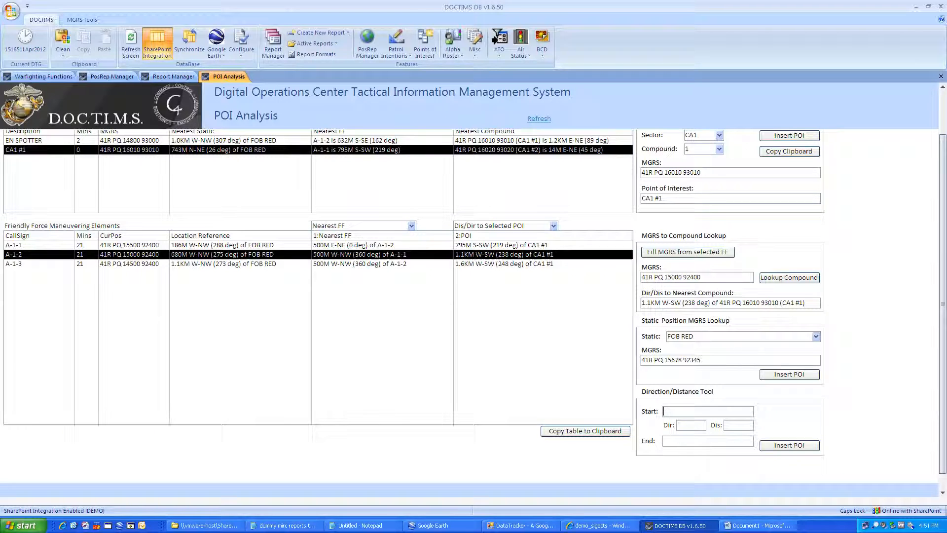
type("1567")
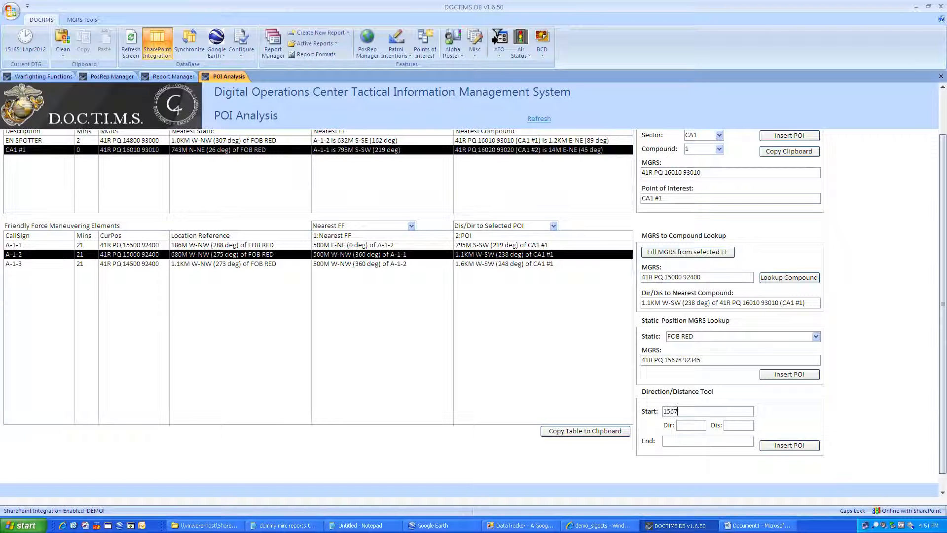
type("9234")
key("Tab")
type("45")
key("Tab")
type("300")
key("Tab")
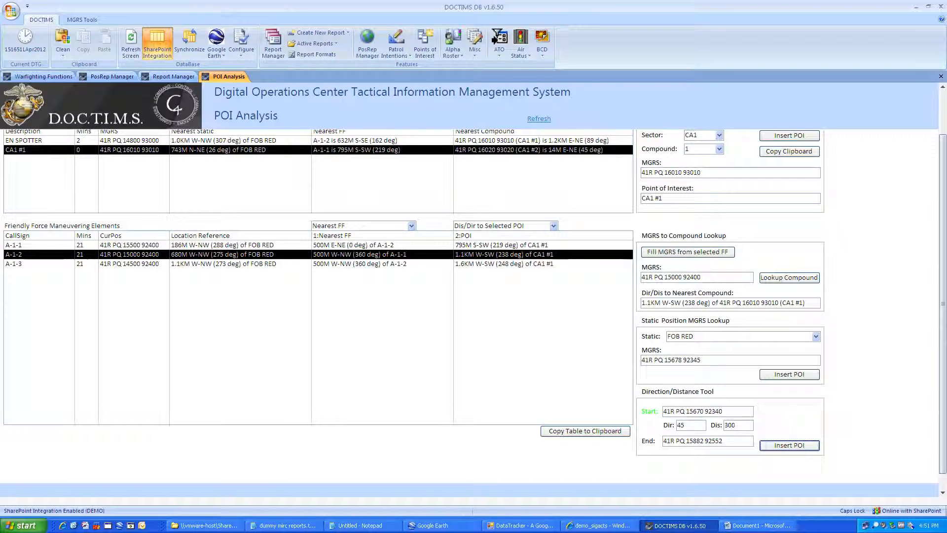
left_click(686, 425)
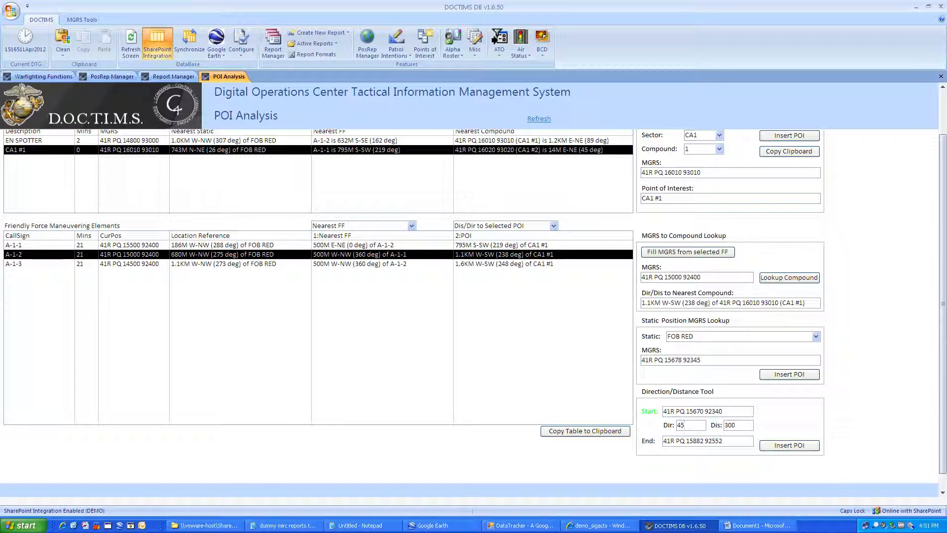
key("Left")
key("Left")
type("00")
key("Tab")
left_click(770, 444)
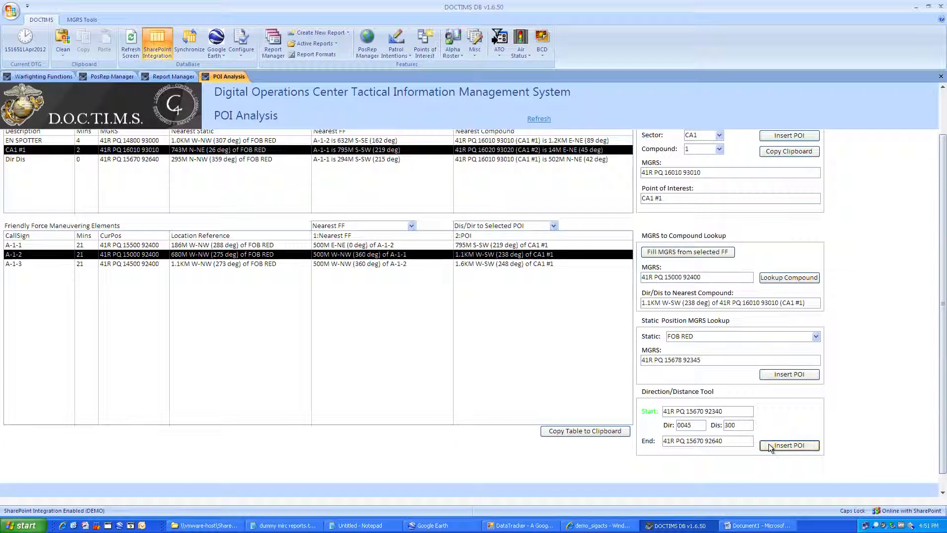
left_click(232, 159)
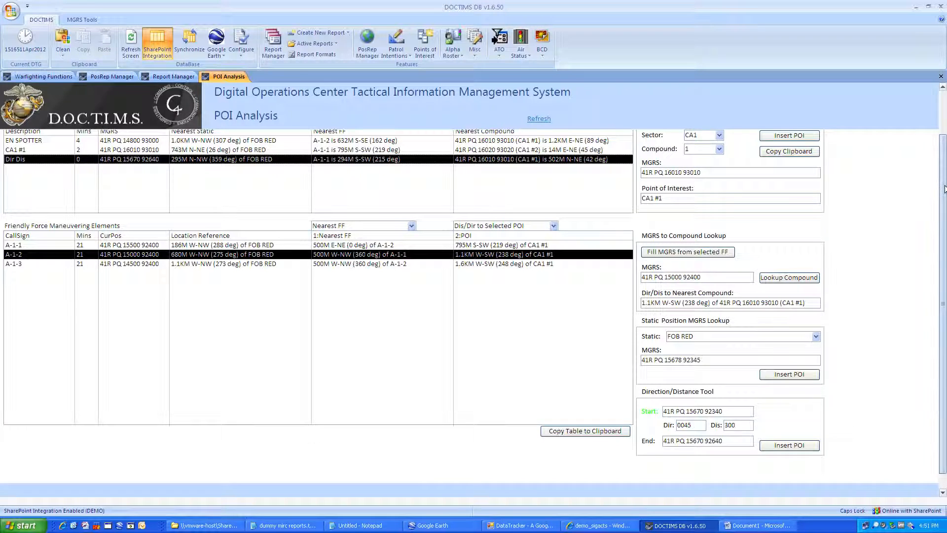
left_click(940, 133)
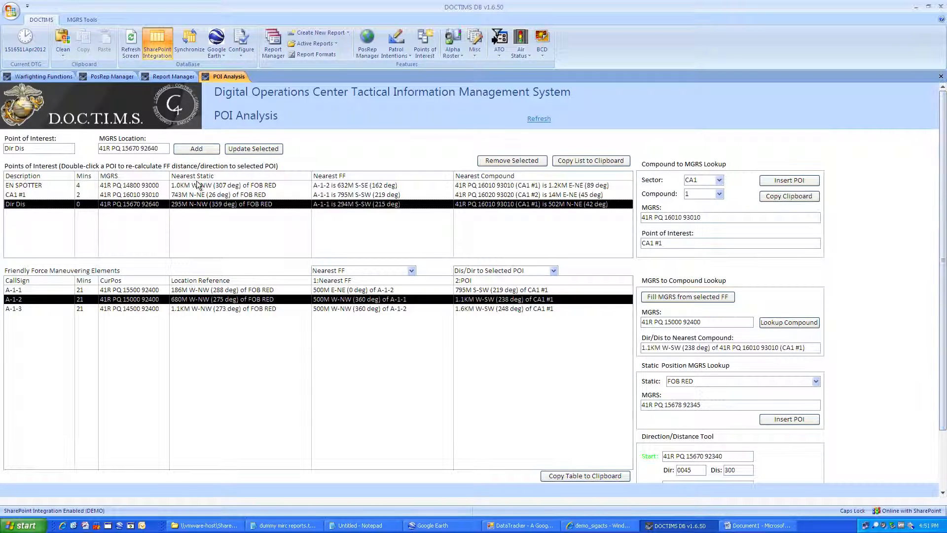
Step: Rename the Dir Dis point to HOT SPOT, update it, and close POI Analysis
left_click(21, 148)
key("BackSpace")
key("BackSpace")
key("BackSpace")
key("BackSpace")
key("BackSpace")
key("BackSpace")
key("BackSpace")
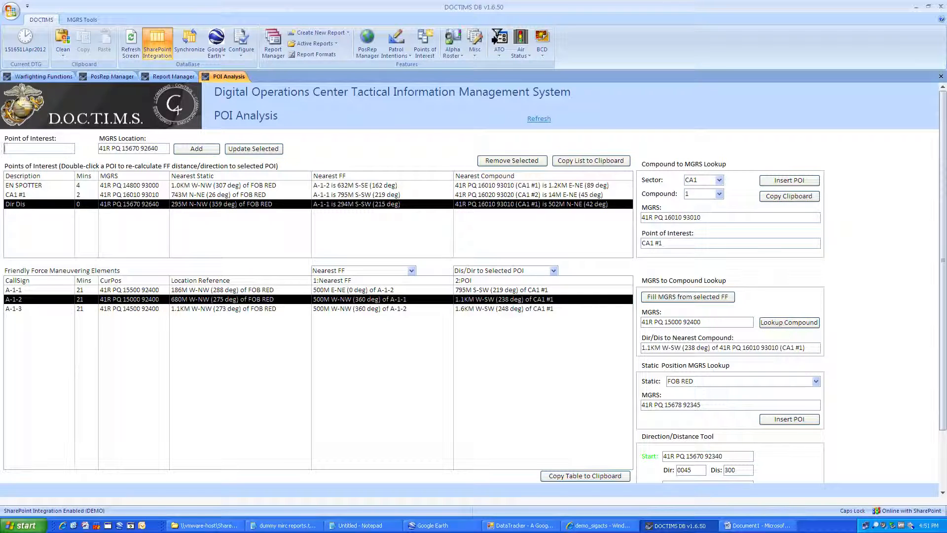
key("Caps_Lock")
type("hos")
key("Caps_Lock")
key("BackSpace")
key("BackSpace")
key("BackSpace")
type("HOT SPOT")
left_click(235, 149)
key("Caps_Lock")
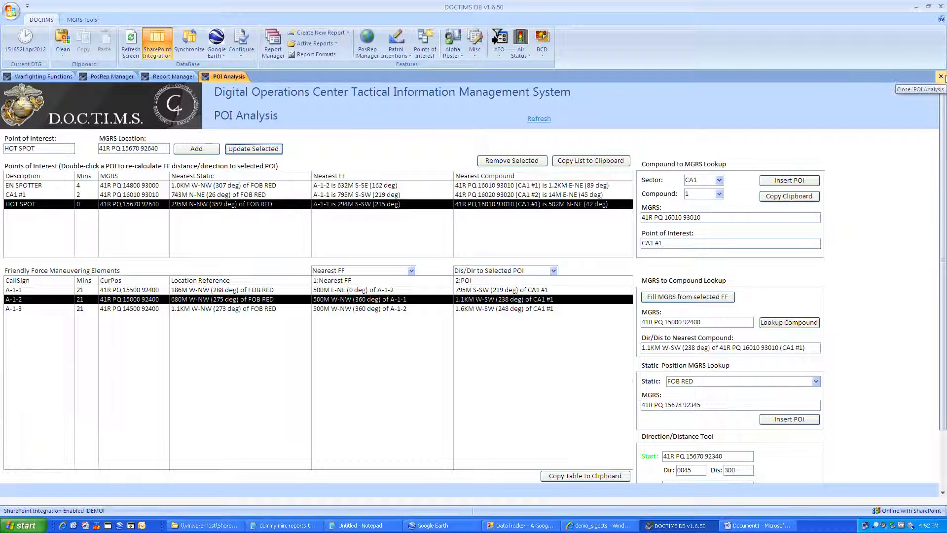
left_click(941, 77)
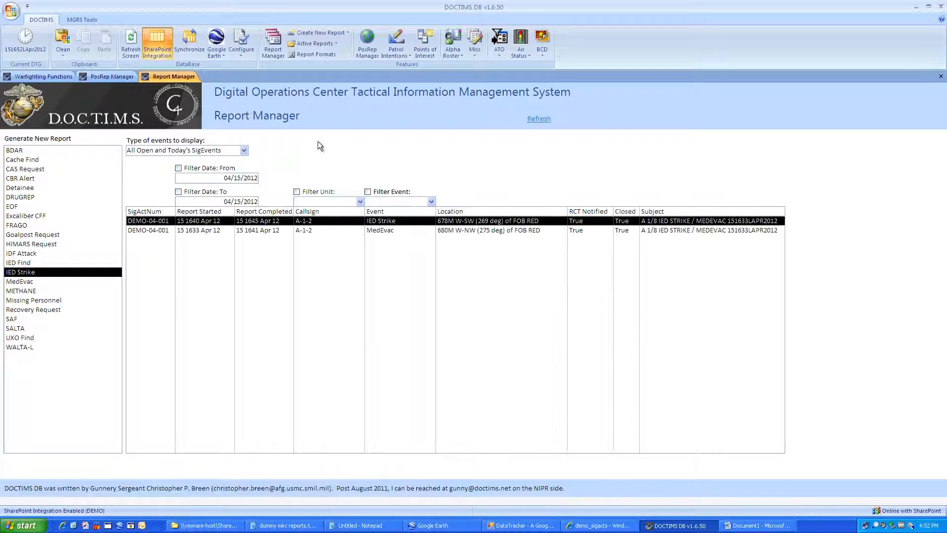
Step: Start a new SAF report from the Create New Report menu
left_click(312, 44)
left_click(312, 44)
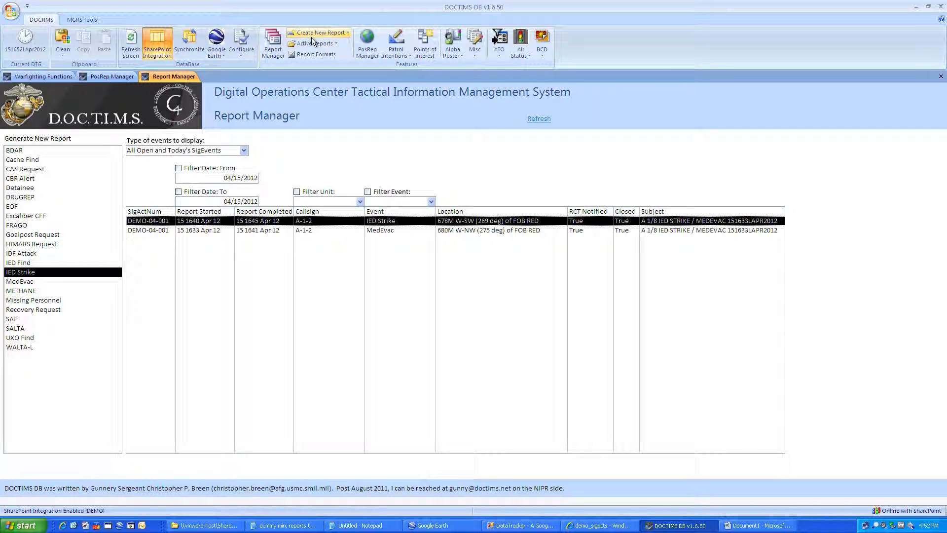
left_click(310, 36)
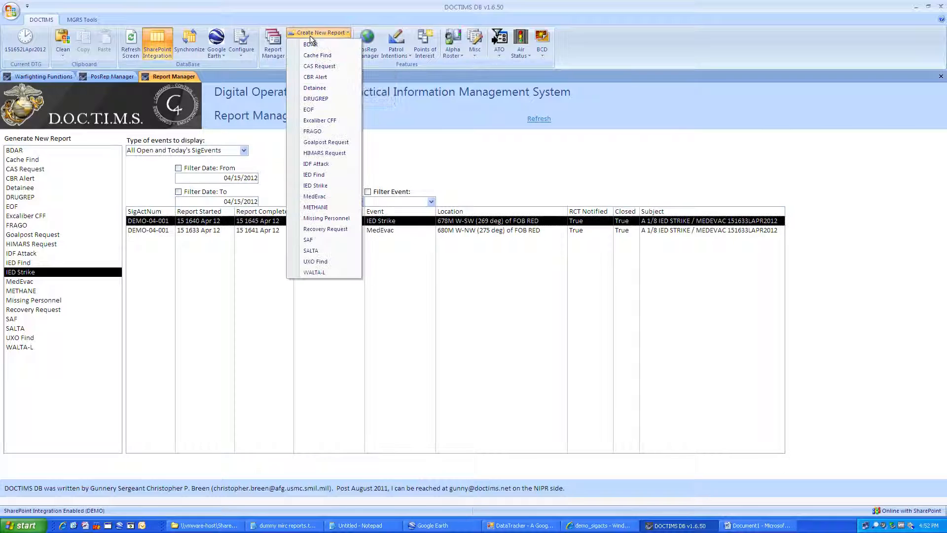
left_click(316, 240)
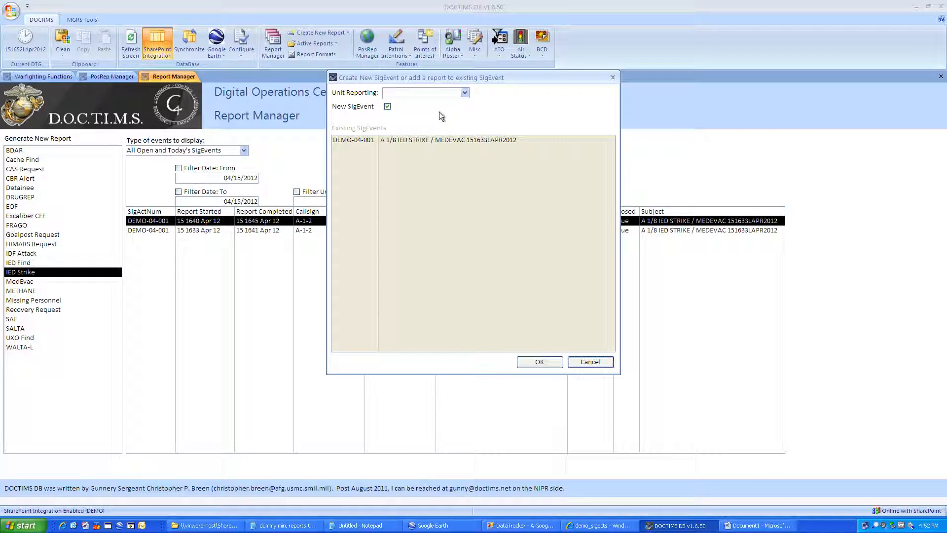
Step: Set reporting unit A-1-2, link it to existing SigEvent DEMO-04-001, and confirm
left_click(465, 93)
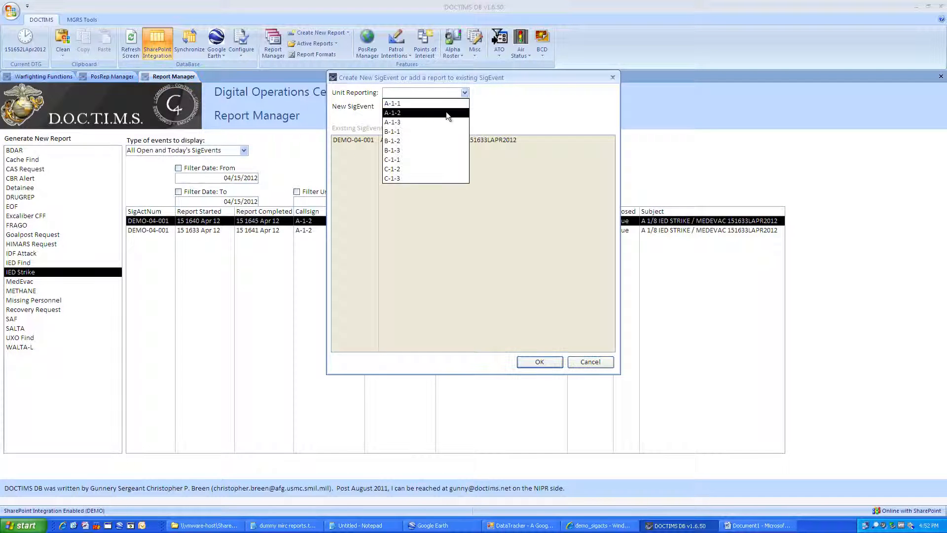
left_click(446, 111)
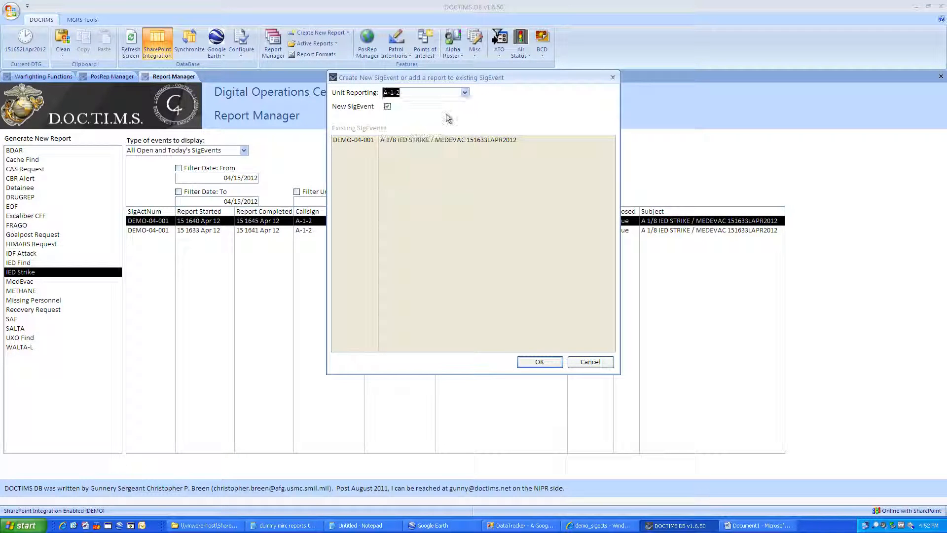
left_click(388, 108)
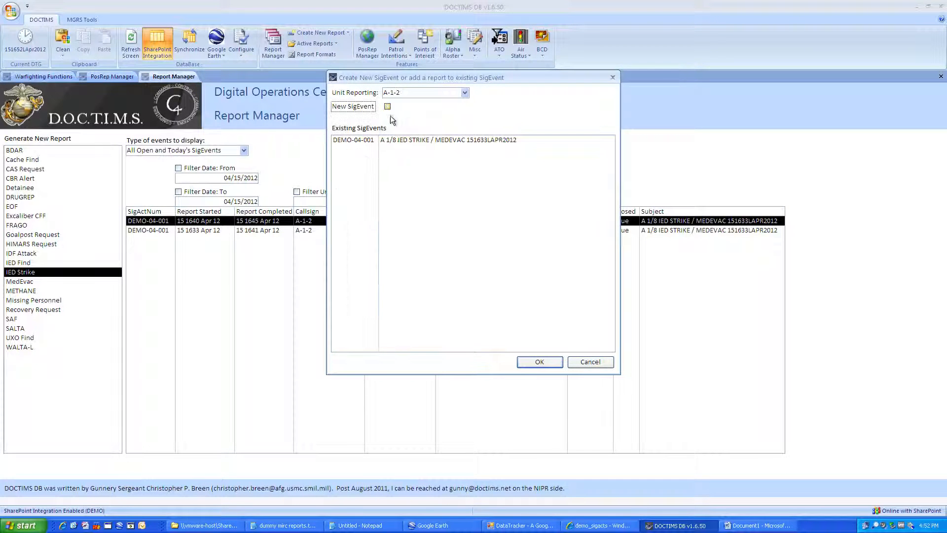
left_click(397, 140)
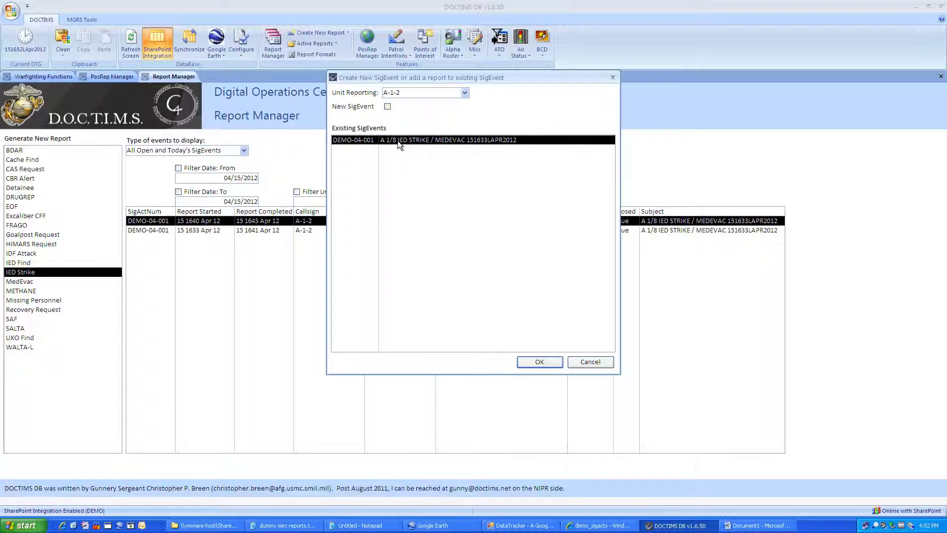
left_click(540, 362)
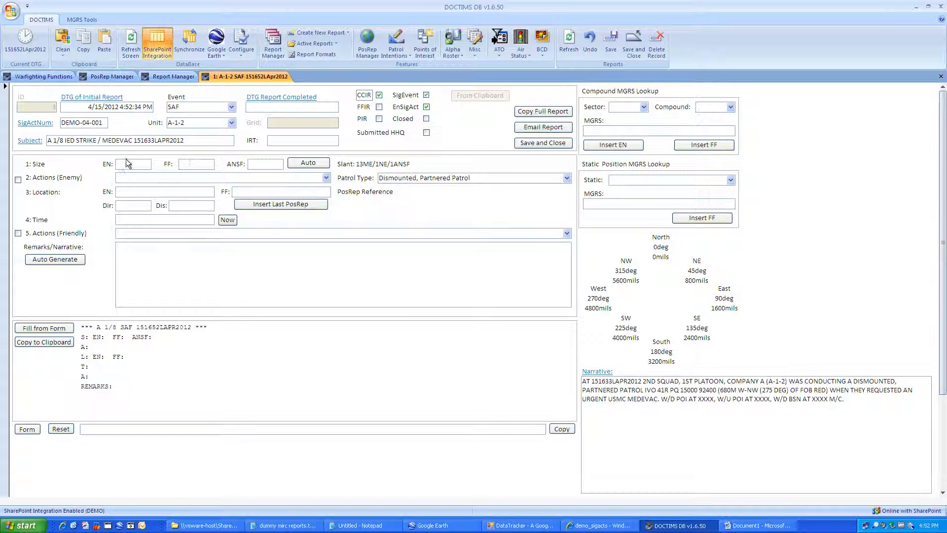
Step: Enter enemy size 1, auto-fill FF 12 and ANSF 2, and choose INEFF SAF
left_click(117, 164)
type("1")
key("Tab")
left_click(308, 163)
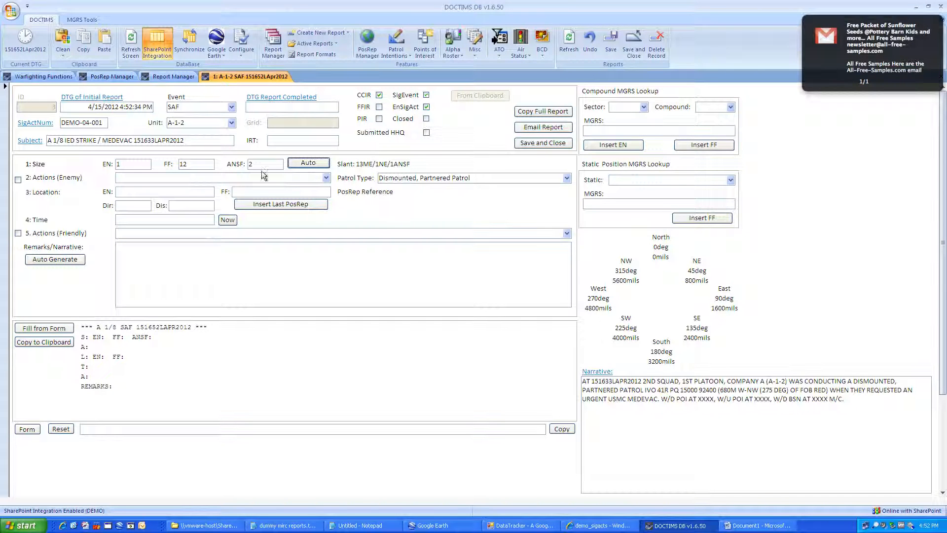
left_click(326, 177)
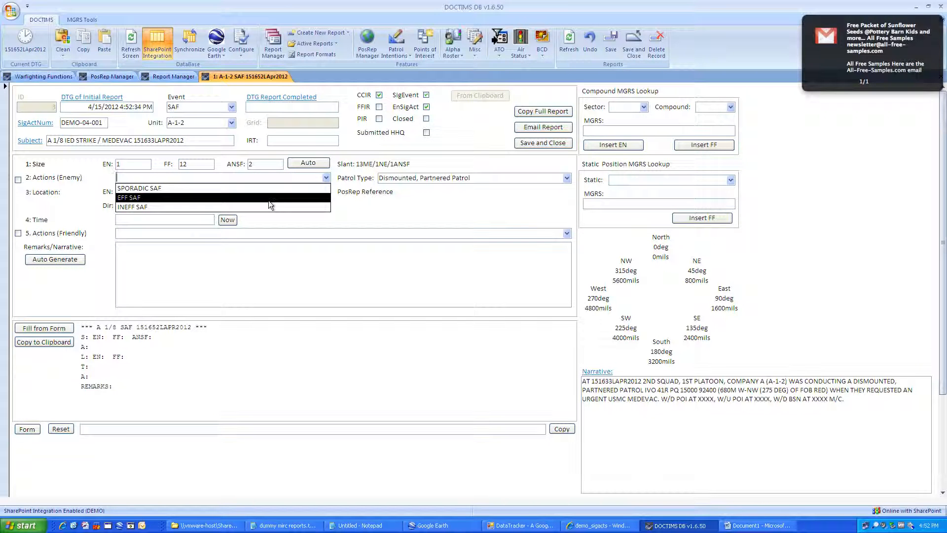
left_click(262, 206)
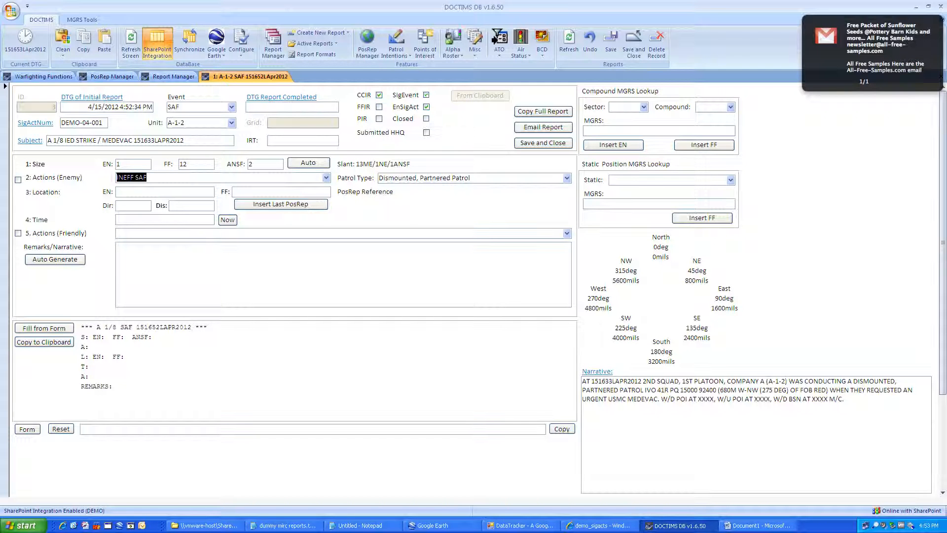
left_click(261, 208)
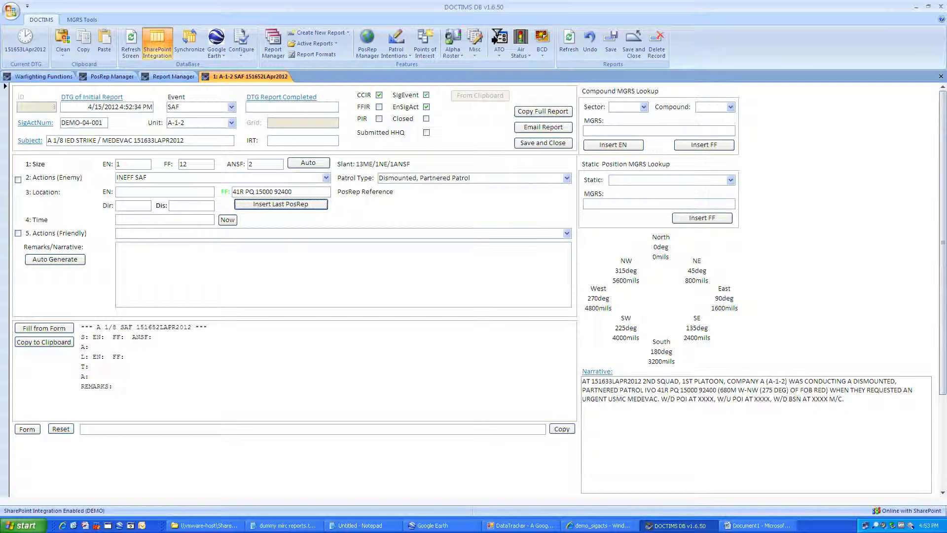
left_click(296, 191)
key("BackSpace")
key("BackSpace")
key("BackSpace")
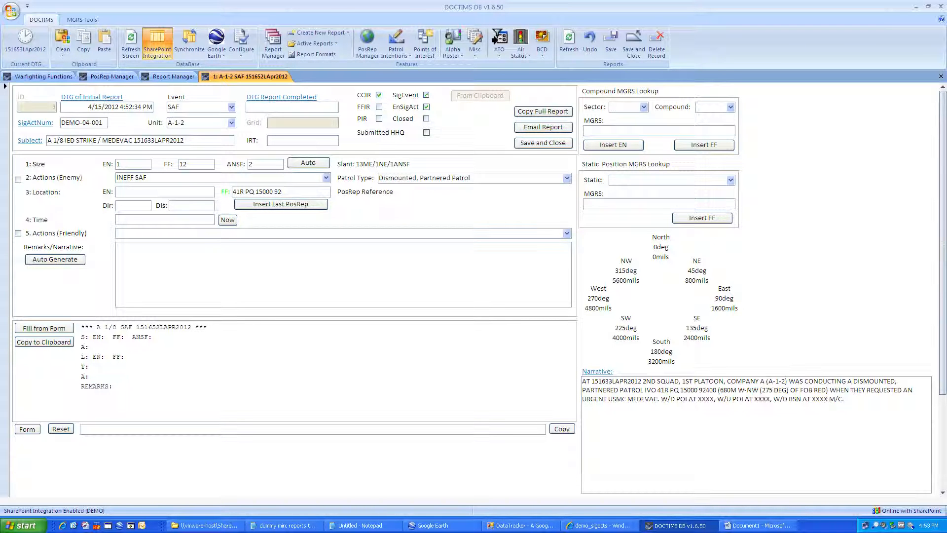
type("5")
key("Left")
key("BackSpace")
key("BackSpace")
key("BackSpace")
key("BackSpace")
type("1")
key("Tab")
Step: Place the enemy at direction 300, distance 600, and stamp the current time 151653LAPR2012
type("300")
key("Tab")
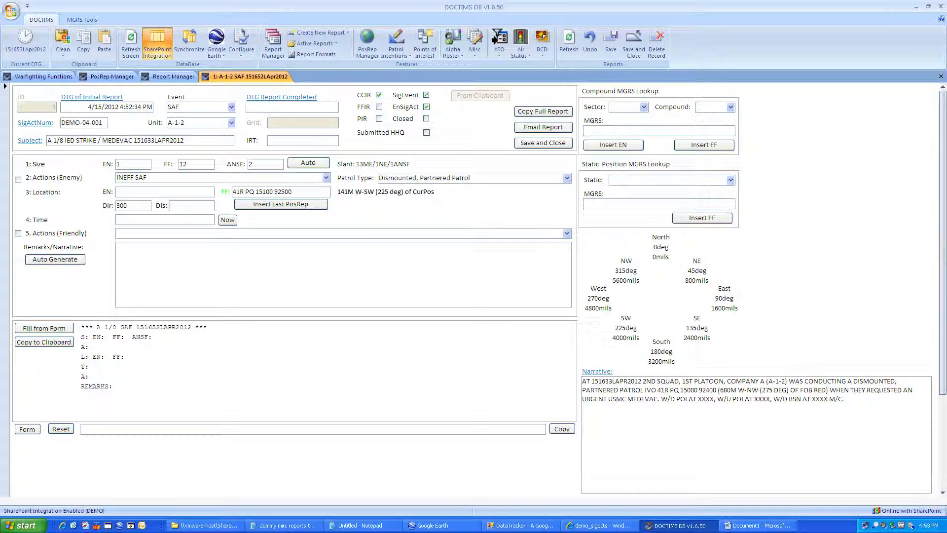
type("600")
key("Tab")
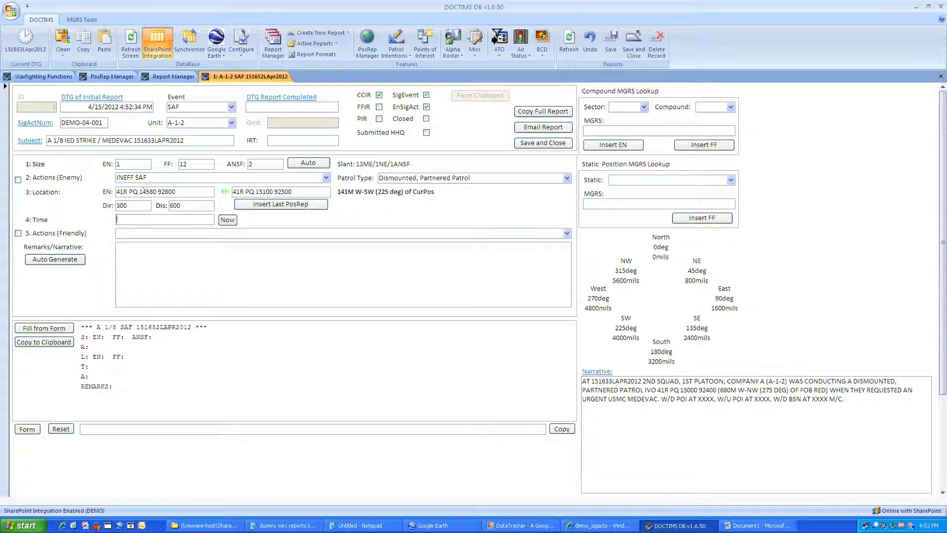
left_click(231, 221)
Step: Set friendly action GAINED PID AND RETURNED FIRE, auto-generate remarks, and fill the report text
key("Tab")
type("g")
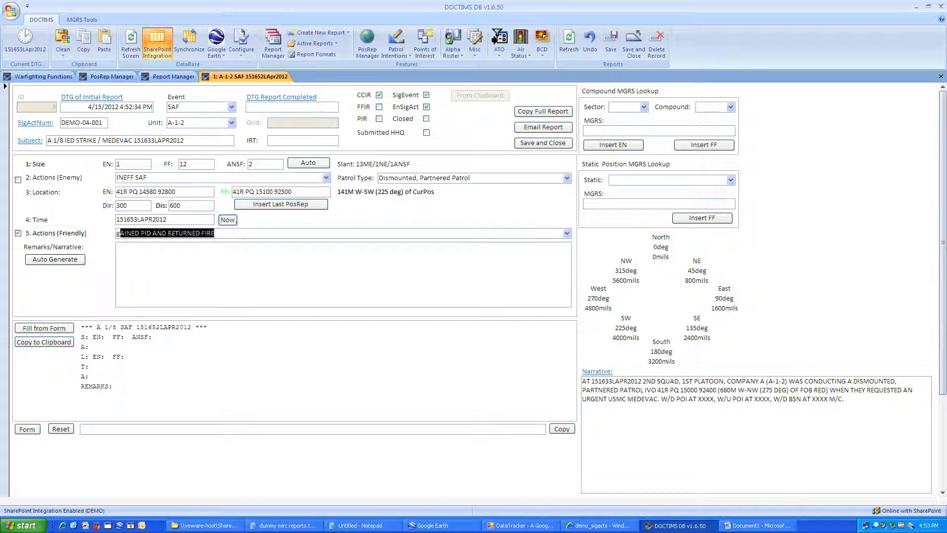
key("Tab")
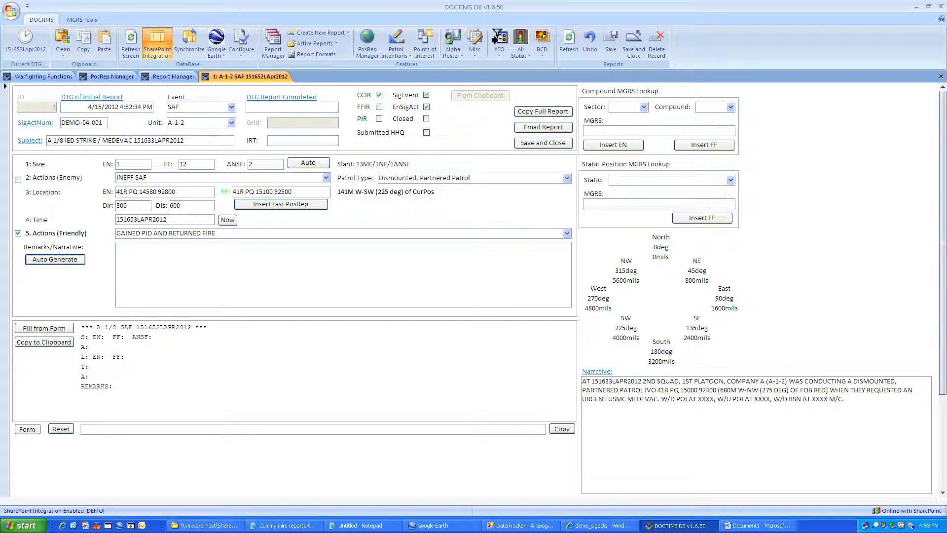
left_click(568, 234)
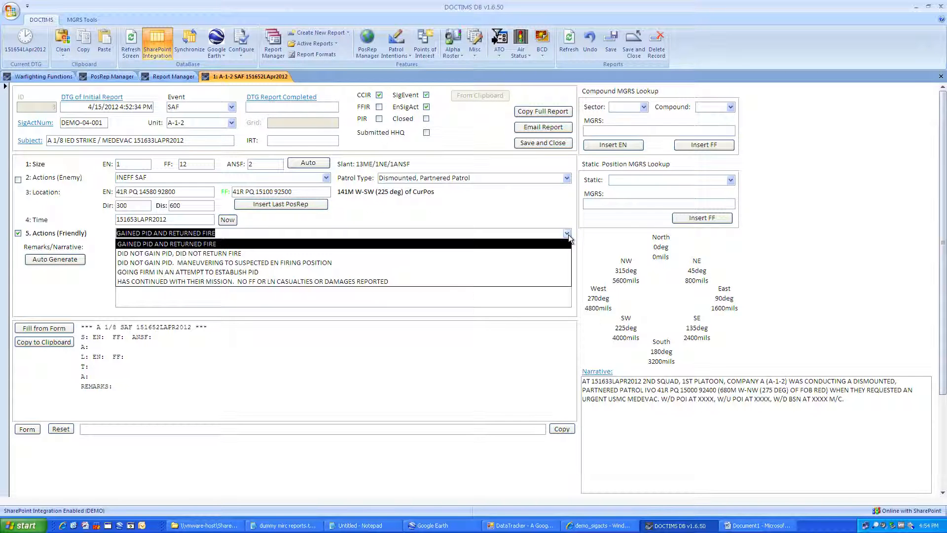
left_click(569, 235)
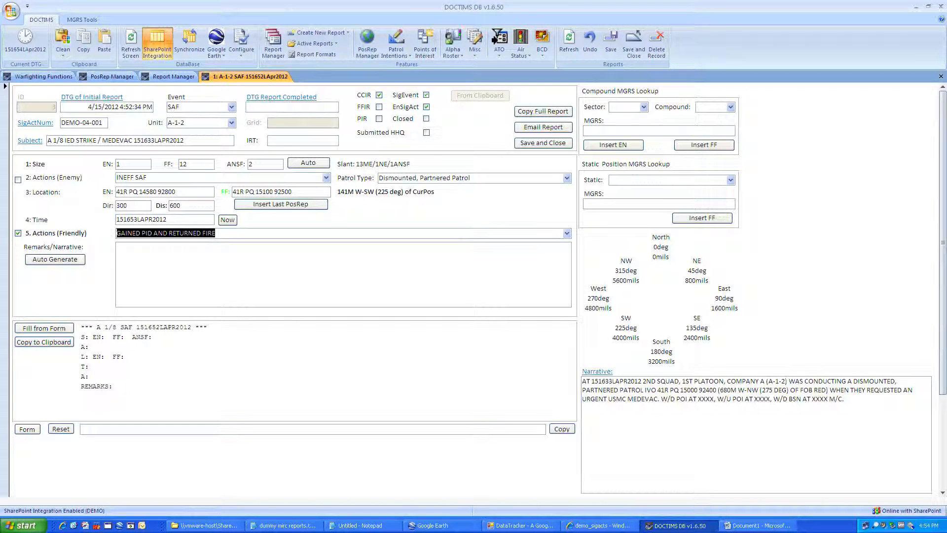
left_click(153, 234)
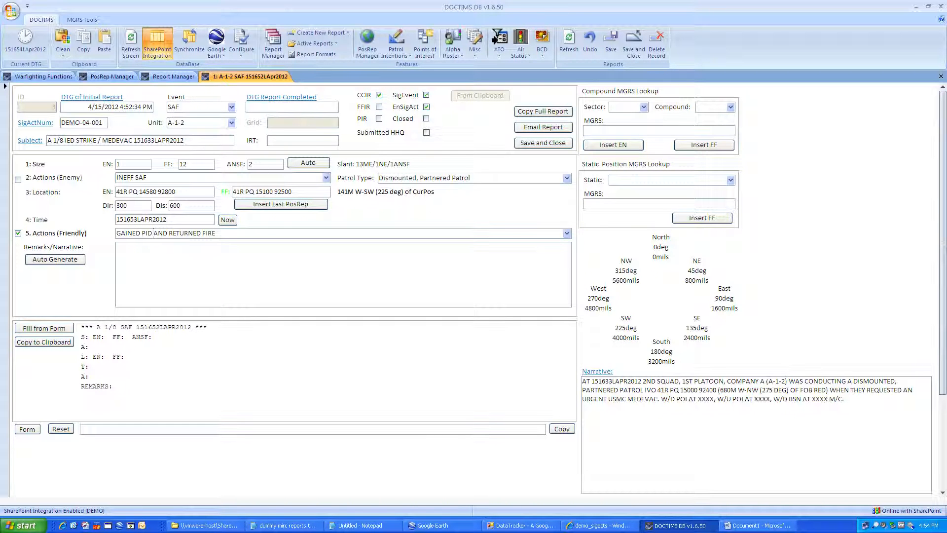
left_click(55, 259)
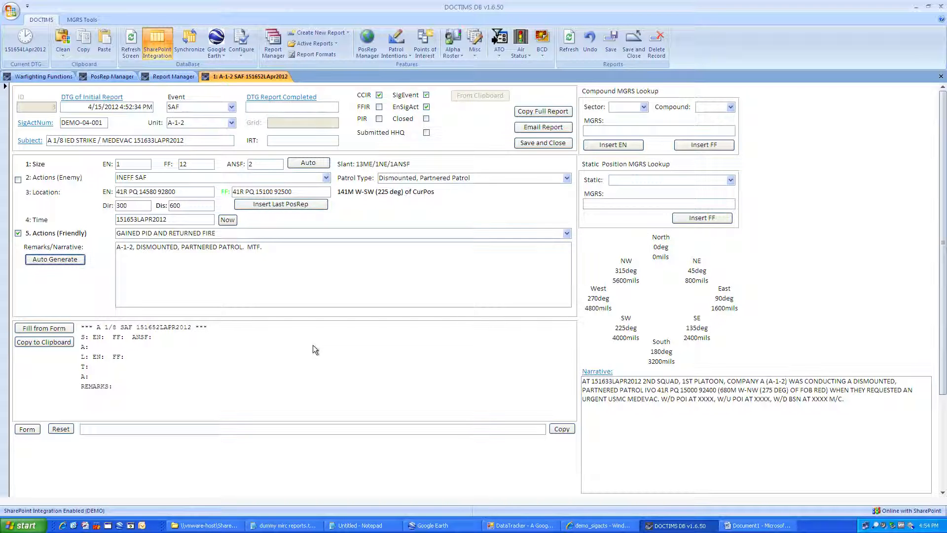
left_click(50, 329)
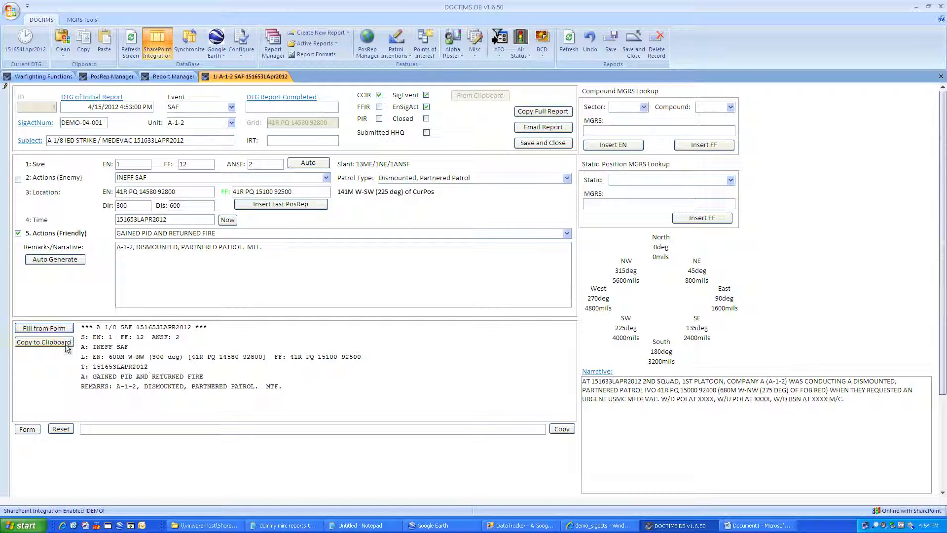
Step: Copy the A 1/8 SAF 151653LAPR2012 report into the end of the Notepad log, then return to DOCTIMS DB
left_click(49, 343)
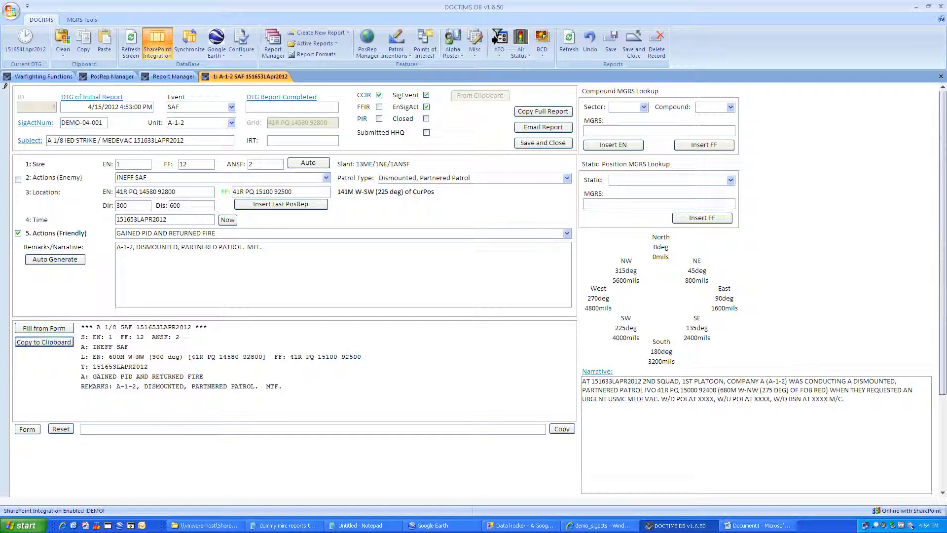
left_click(355, 526)
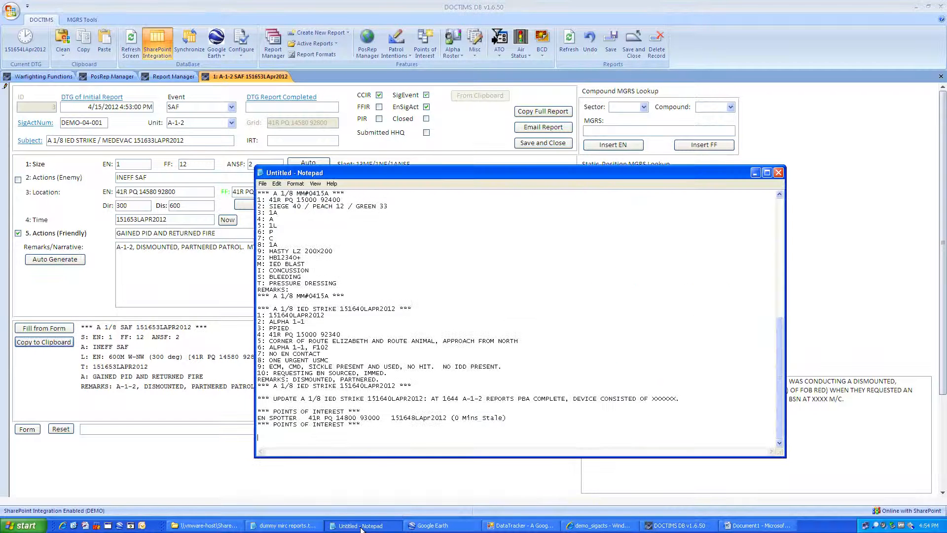
key("ctrl+v")
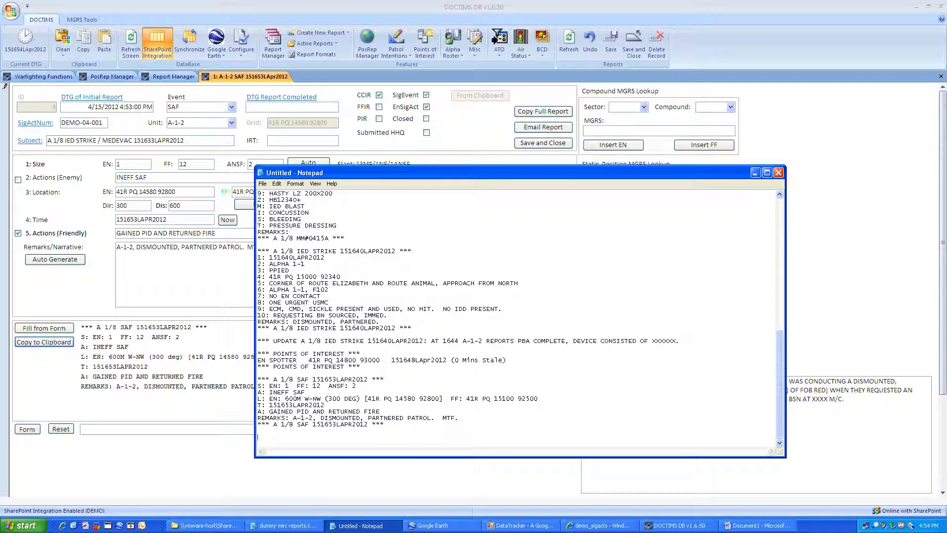
left_click(175, 288)
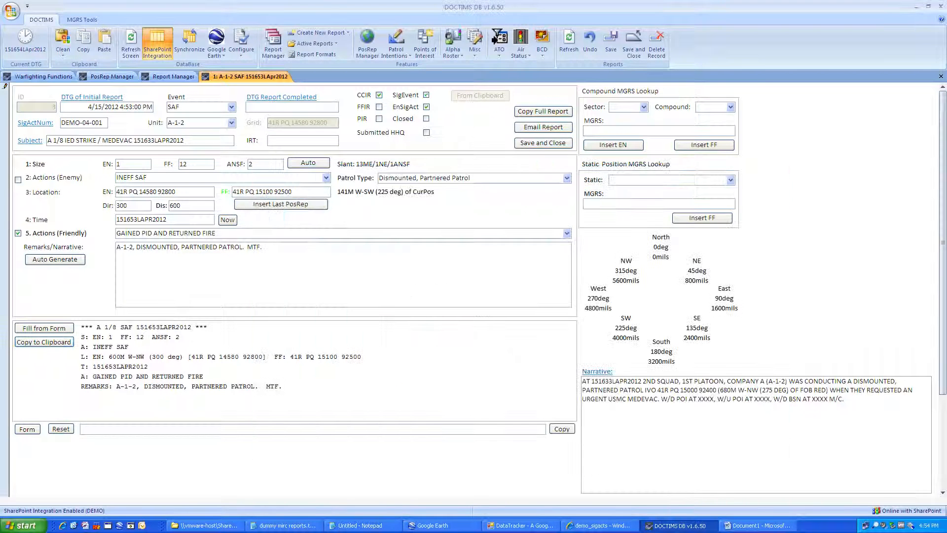
Step: Fix the period after MTF in remarks and set the compound lookup to sector CA1, compound 1
key("BackSpace")
type(".")
key("BackSpace")
type(".")
type("ca")
type("1")
key("Tab")
type("1")
key("Tab")
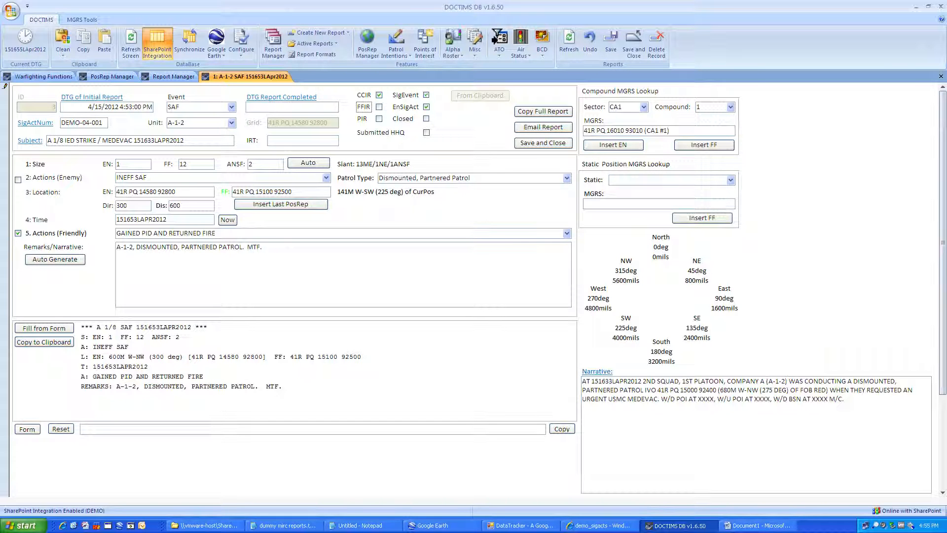
left_click(730, 181)
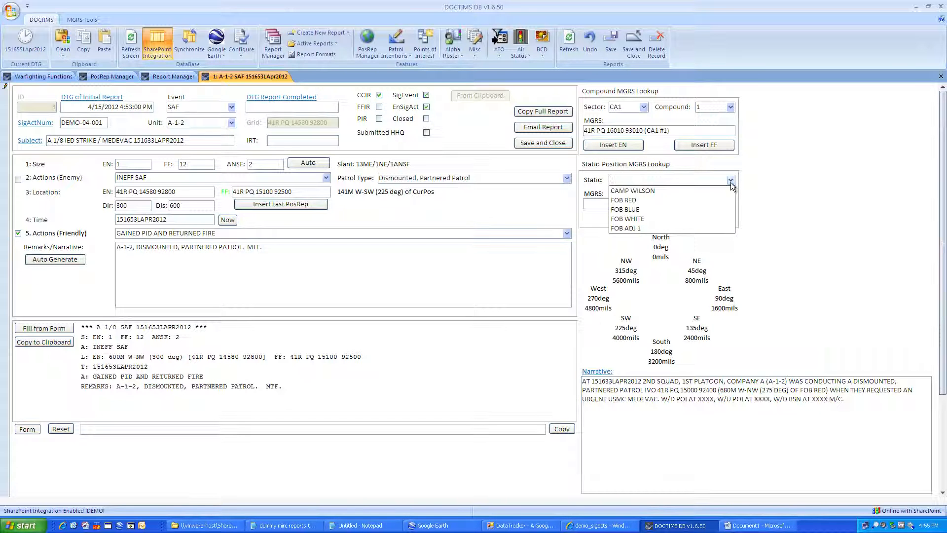
left_click(700, 211)
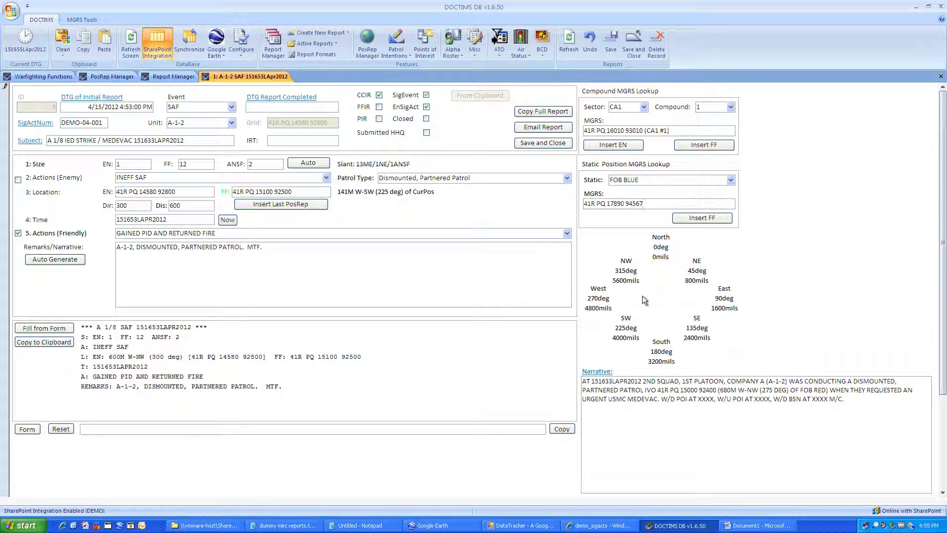
left_click(650, 398)
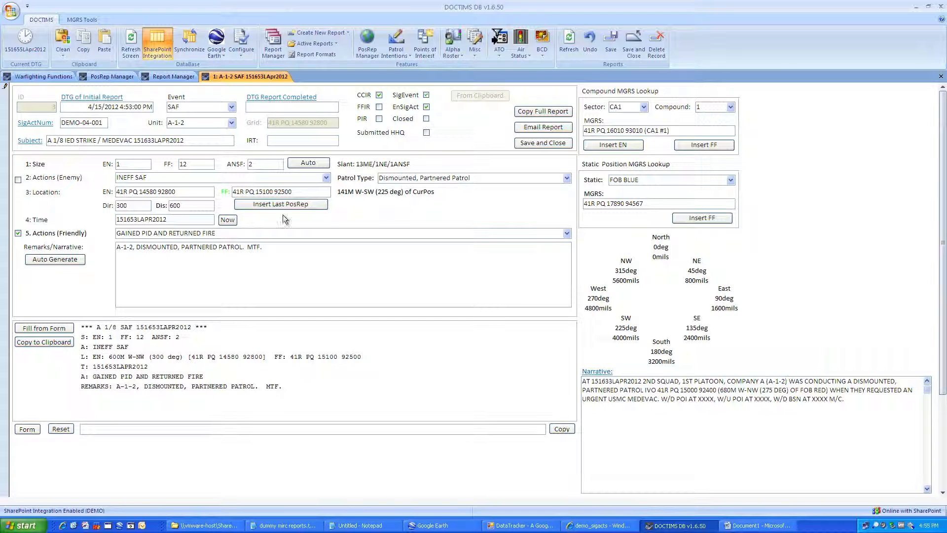
left_click(70, 140)
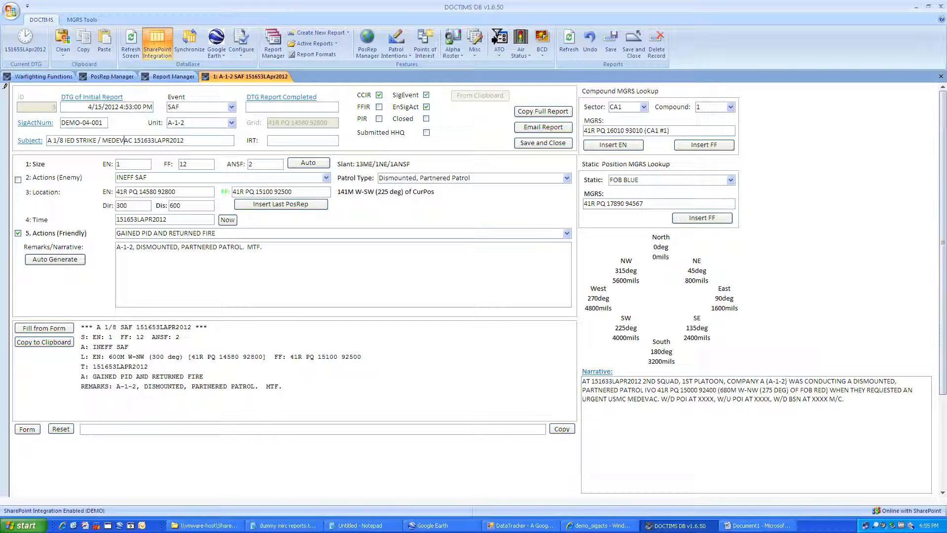
Step: Add '/ SAF' to the subject, end the narrative with 'WHILE ENROUTE TO FOB RED A-1-2 REPORTED SAF.', and generate the summary
type("/ SAF")
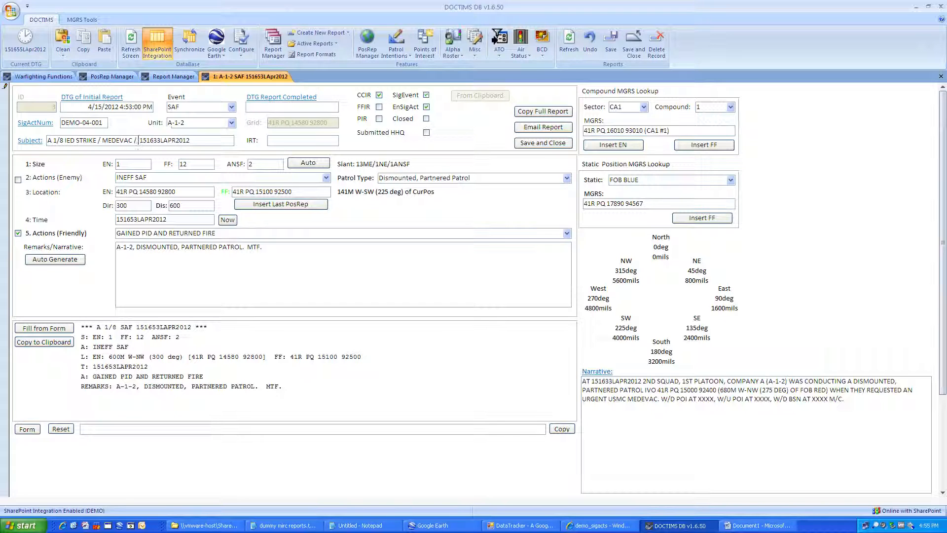
left_click(845, 399)
type("whil")
key("Caps_Lock")
key("BackSpace")
key("BackSpace")
key("BackSpace")
key("BackSpace")
type("WHILE ENROUT")
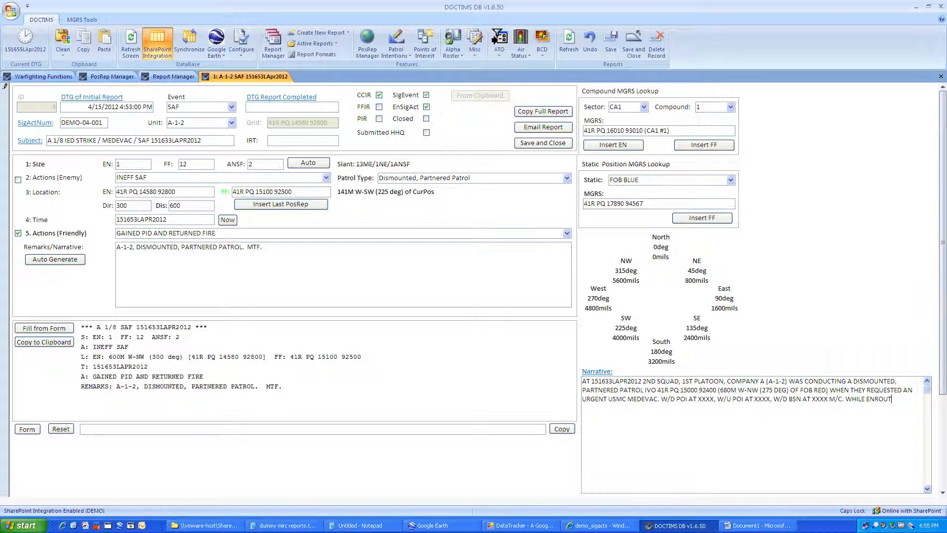
type("E TO FOB RED A-1-2 REPORTED SAF.")
key("BackSpace")
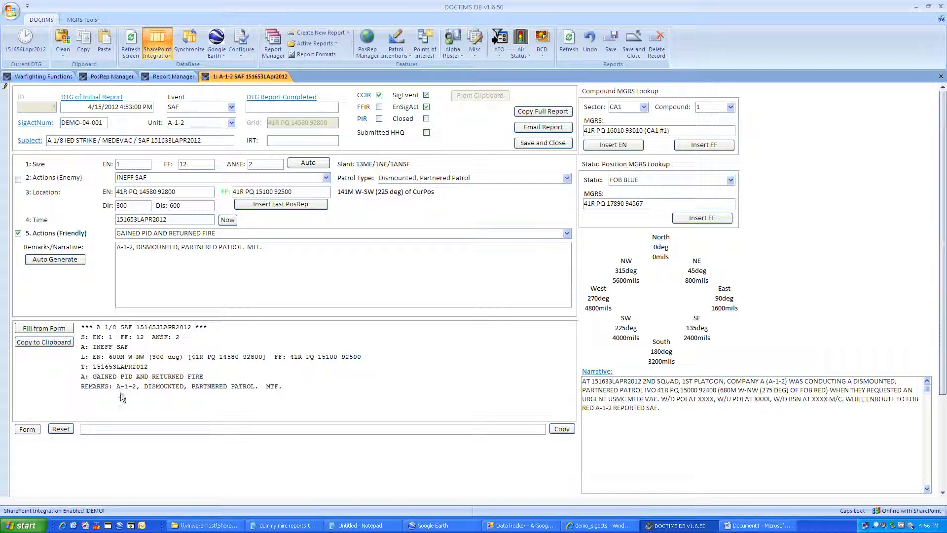
left_click(27, 429)
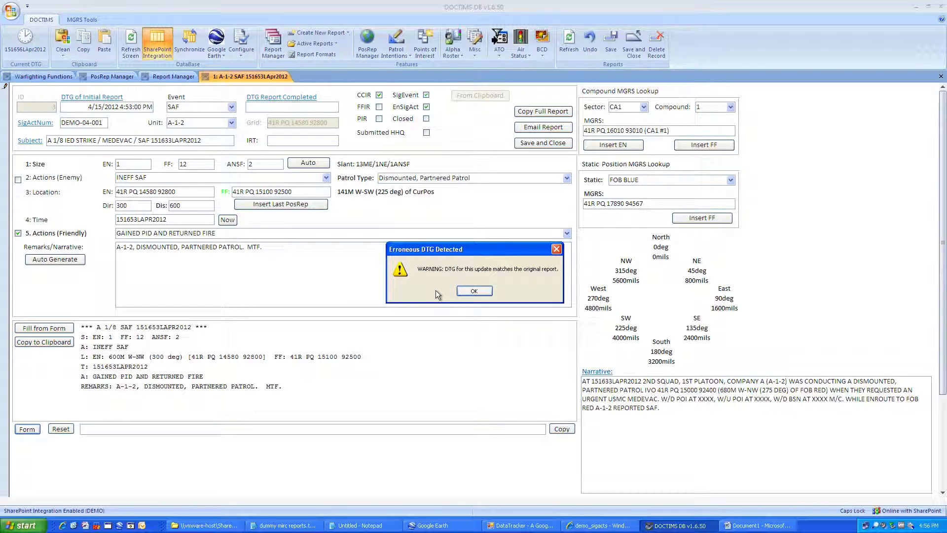
Step: Dismiss the duplicate-DTG warning, set enemy direction to 200 and the update time to now
left_click(474, 291)
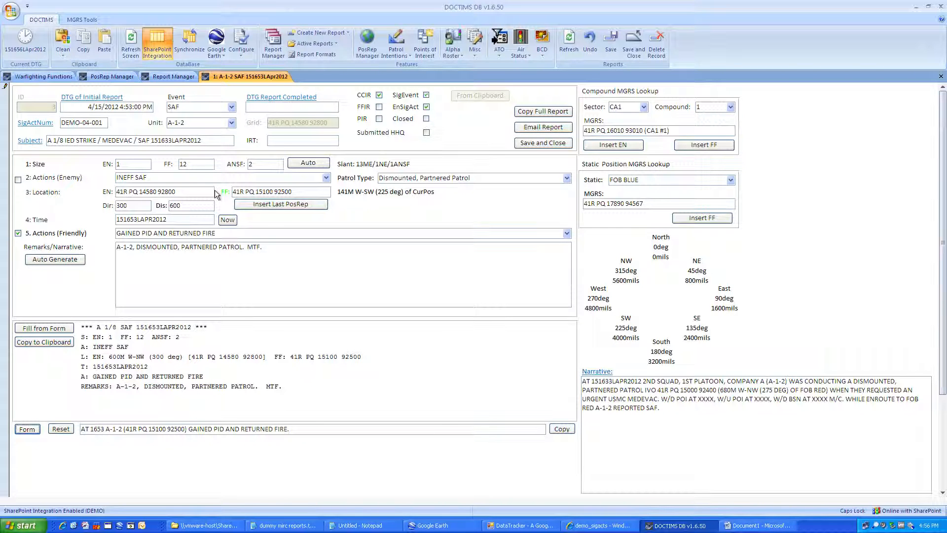
double_click(125, 206)
type("200")
key("Tab")
key("Tab")
left_click(227, 220)
Step: Include enemy actions, then generate and copy the line 'AT 1656 A-1-2 RECEIVED INEFF SAF FROM 600M S-SW'
left_click(19, 180)
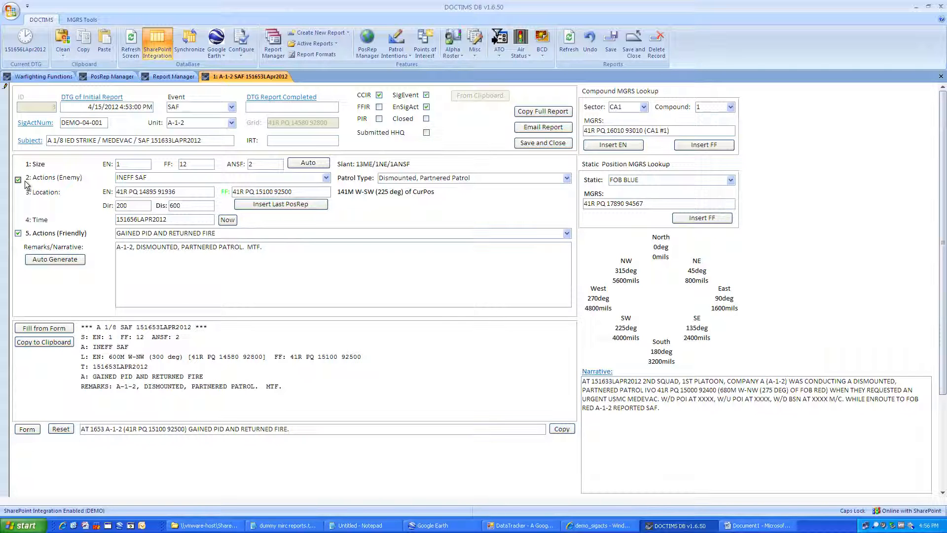
left_click(28, 427)
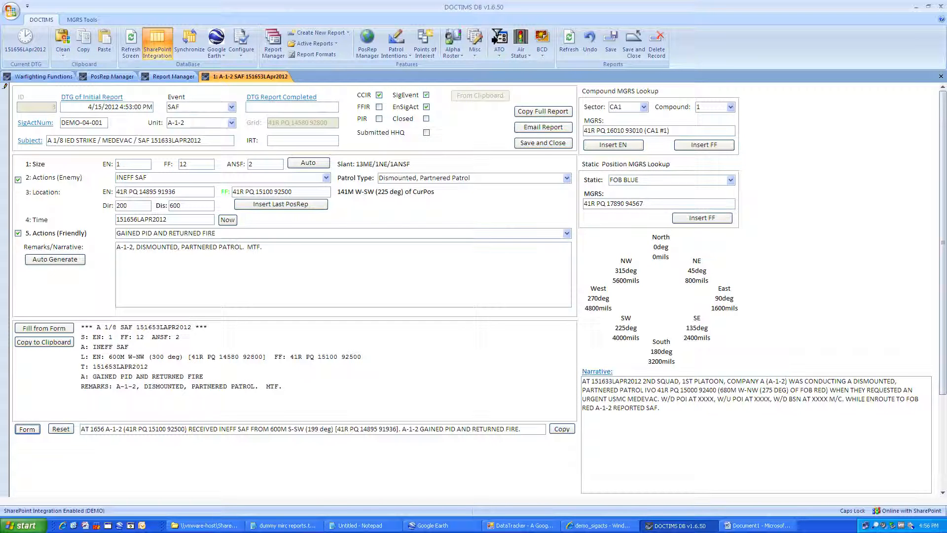
left_click(562, 429)
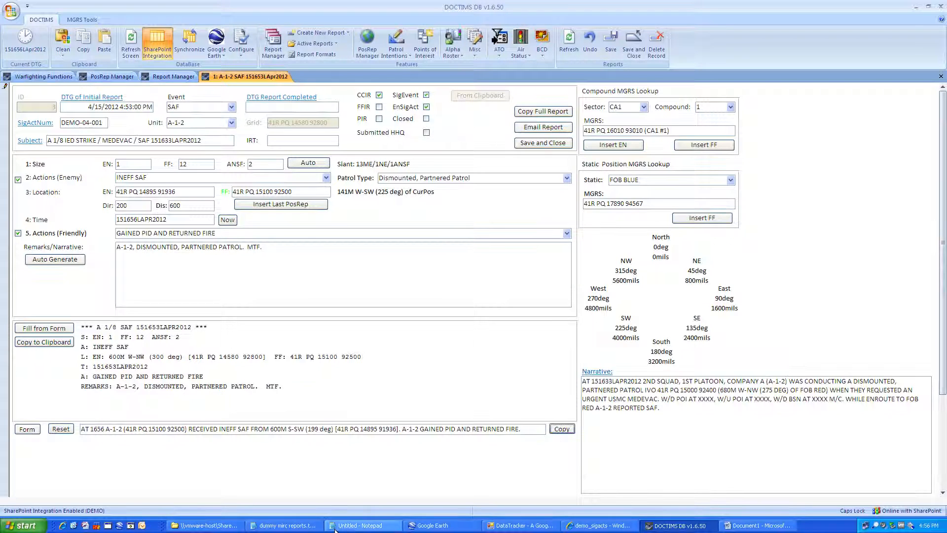
left_click(355, 525)
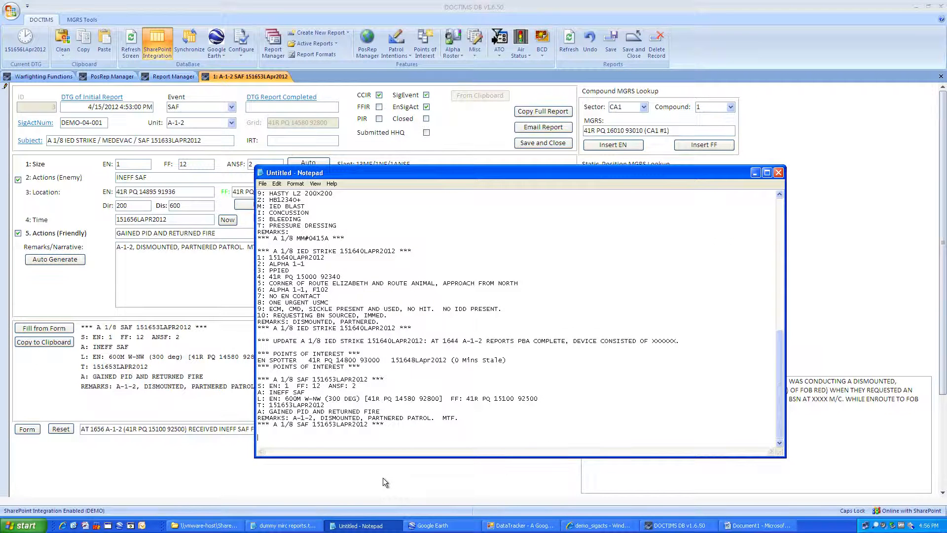
Step: Paste the SAF UPDATE line into the Notepad log, check its end, and return to DOCTIMS DB
key("ctrl+v")
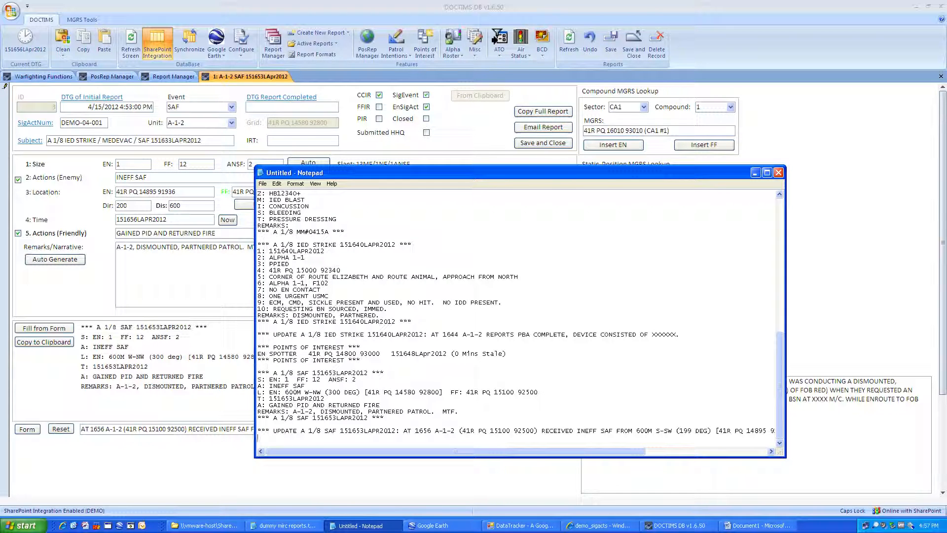
left_click_drag(634, 452, 730, 452)
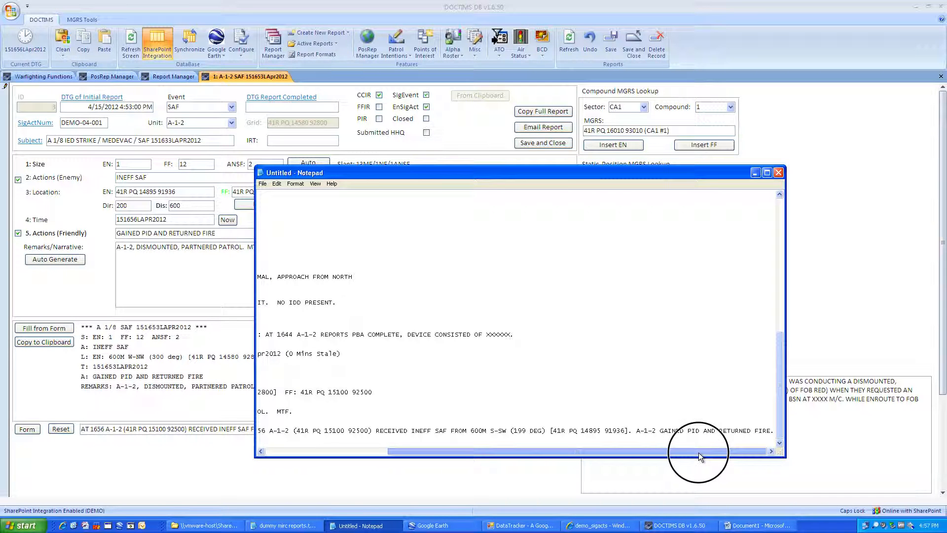
left_click_drag(455, 452, 299, 451)
left_click(248, 455)
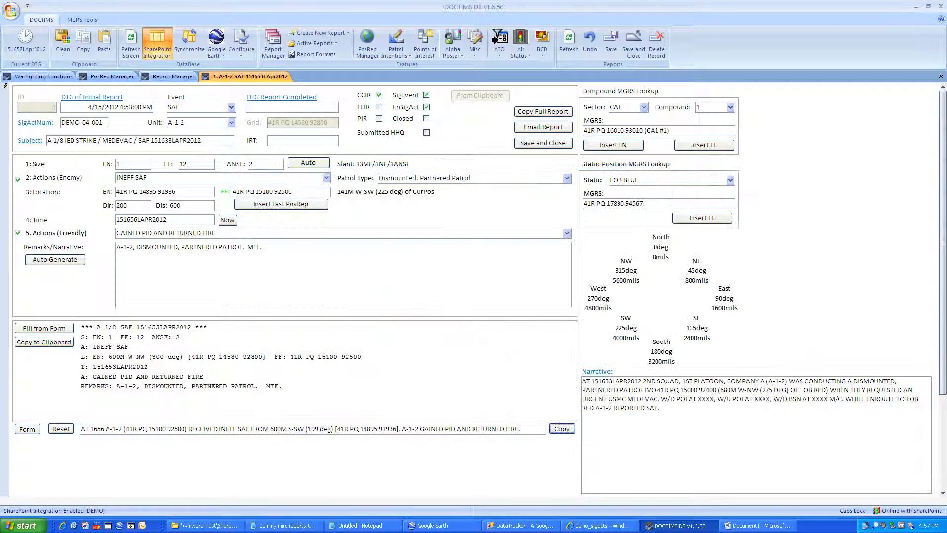
Step: Add and copy a 1657 update with friendly action 'HAS CONTINUED WITH THEIR MISSION' and no enemy actions
left_click(63, 429)
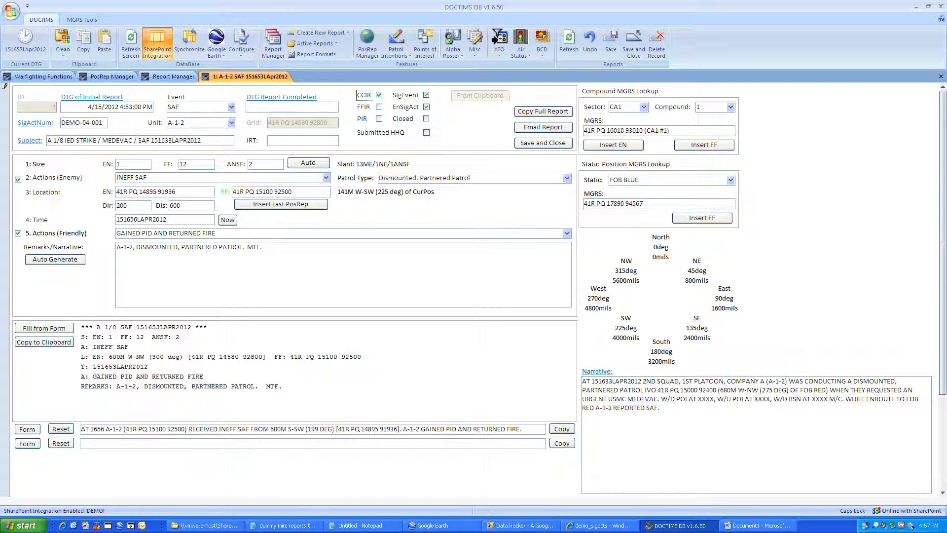
left_click(18, 180)
left_click(569, 233)
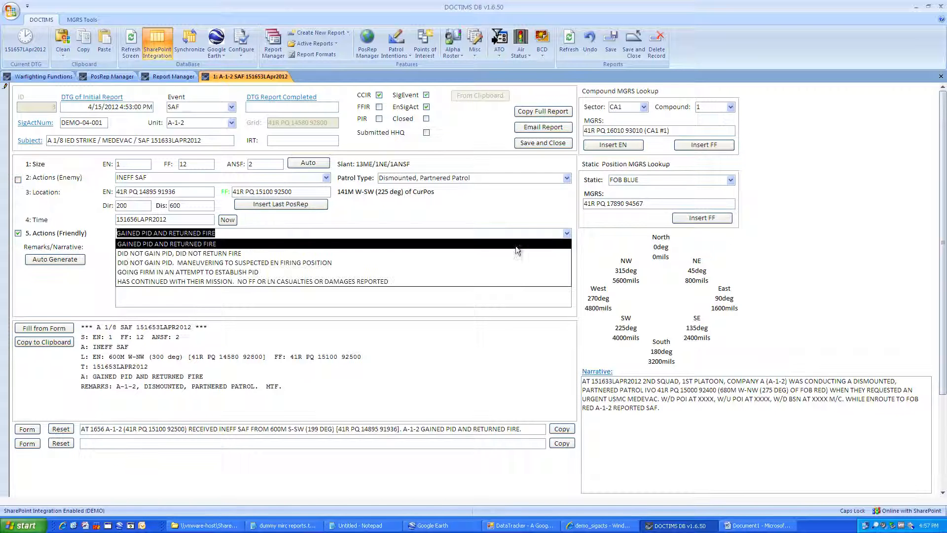
left_click(470, 281)
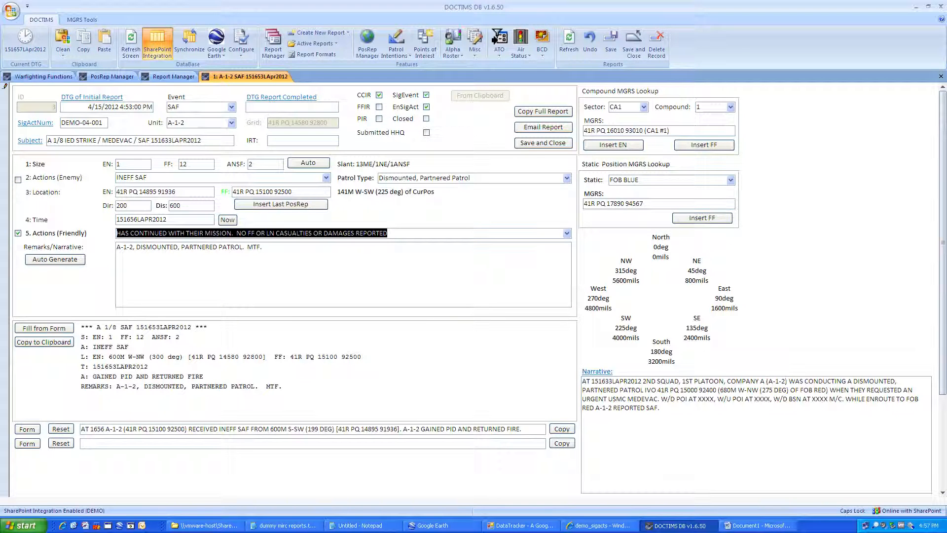
left_click(267, 233)
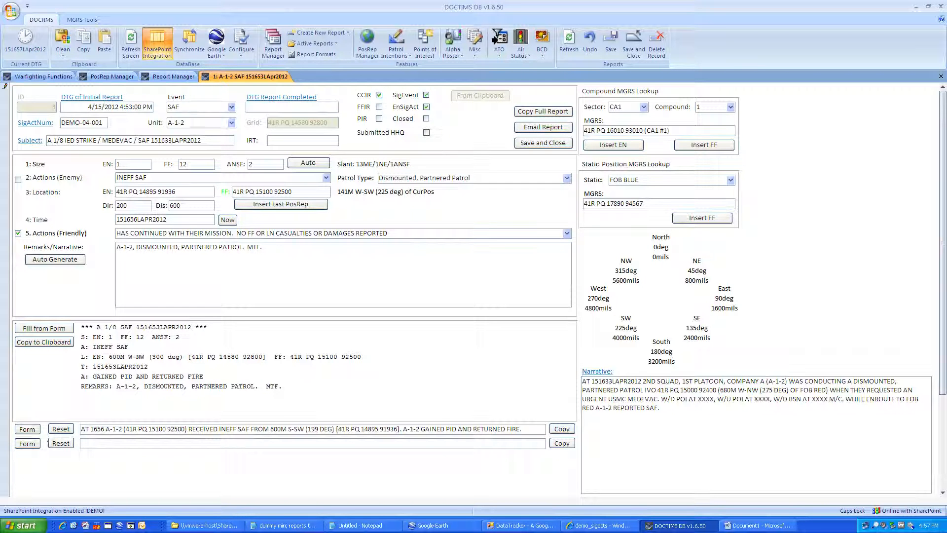
left_click(228, 220)
left_click(27, 443)
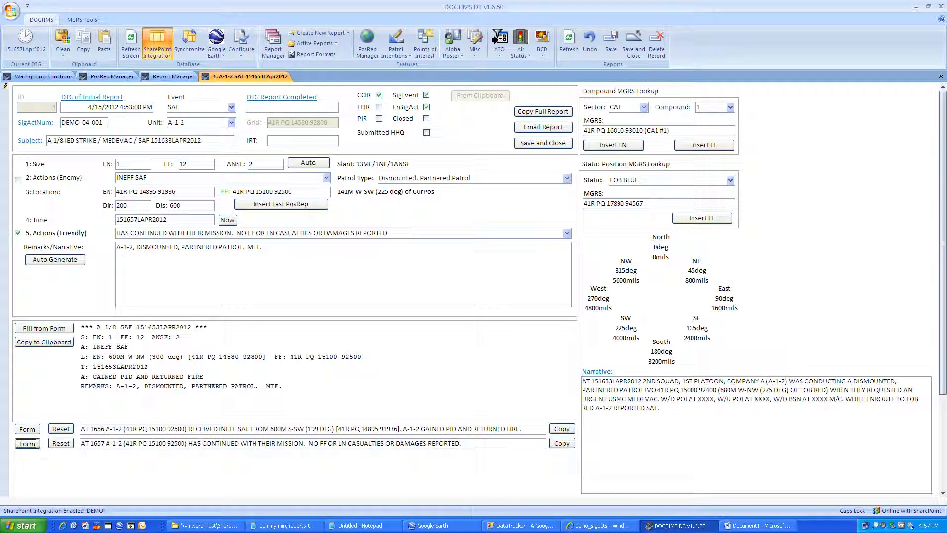
left_click(562, 444)
Step: Stamp the report completion time and mark it Submitted HHQ and Closed
left_click(300, 97)
left_click(426, 131)
left_click(426, 119)
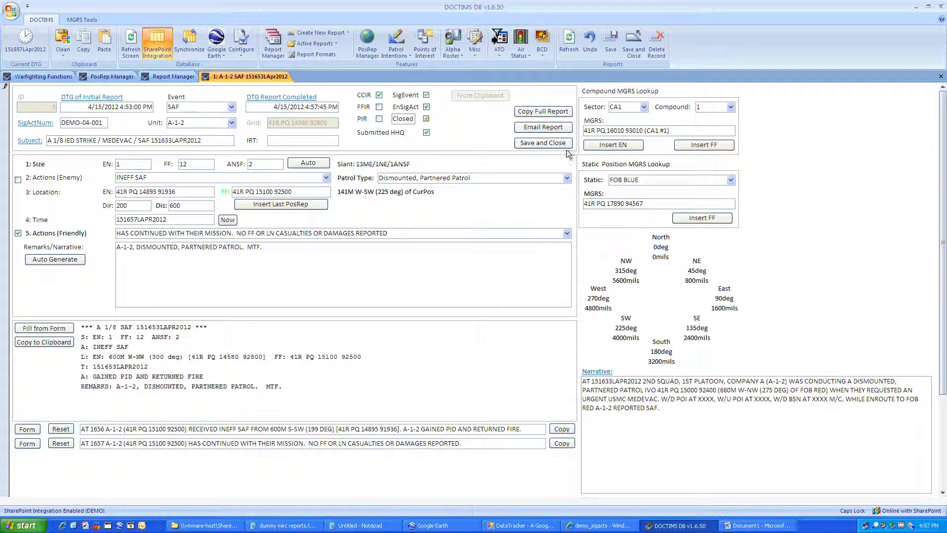
Step: Save and close the SAF report, then bring up the demo_sigacts SharePoint list
left_click(543, 144)
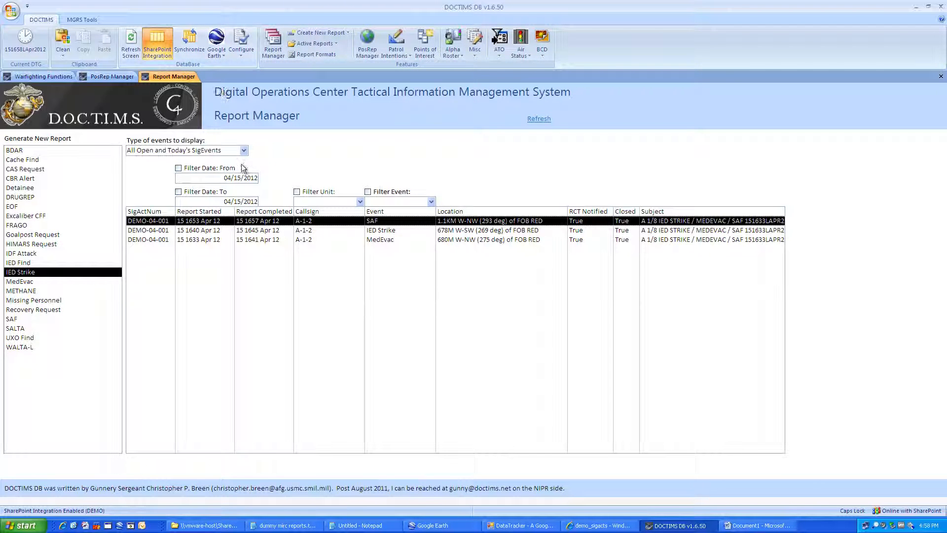
left_click(580, 530)
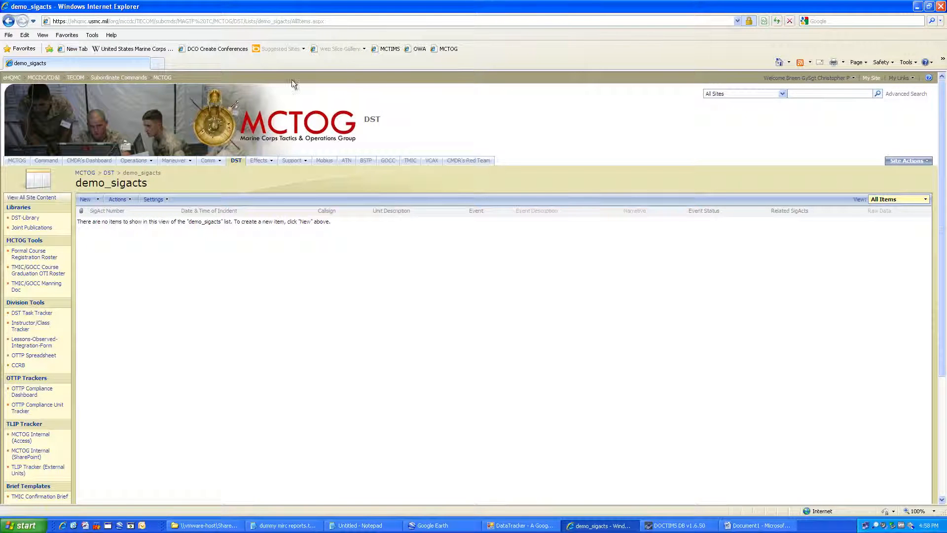
Step: Refresh demo_sigacts and scroll through the synced DEMO-04-001 MedEvac/IED Strike/SAF entry
left_click(777, 21)
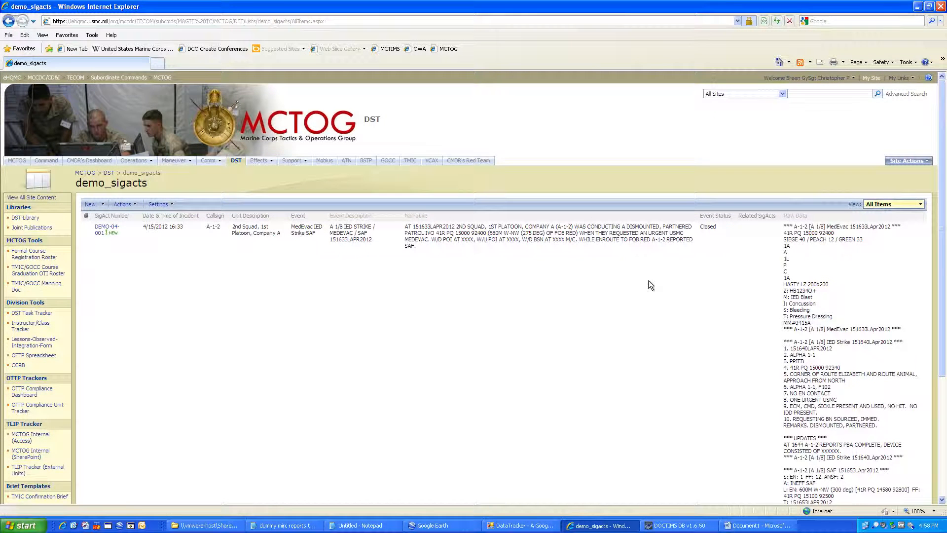
scroll(649, 281, "down", 2)
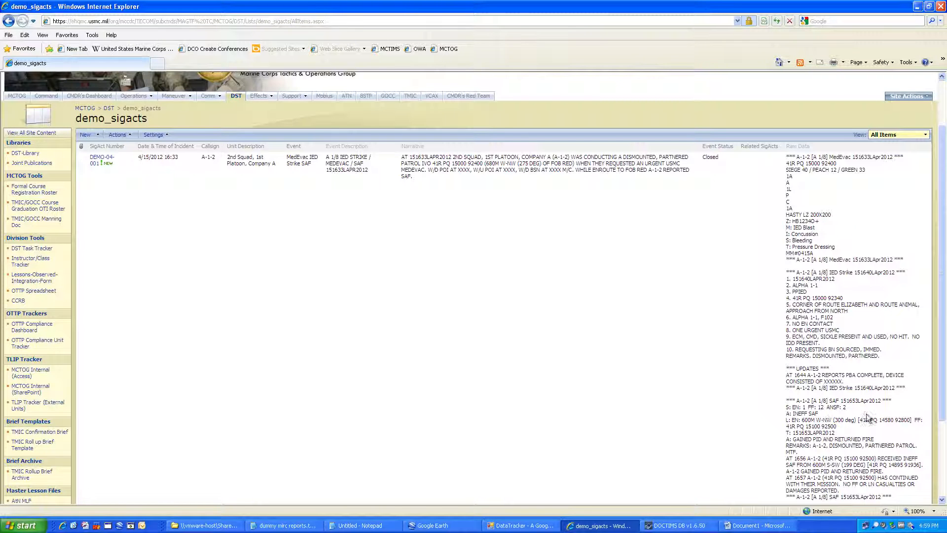
mouse_move(940, 392)
left_mouse_down()
mouse_move(938, 462)
mouse_move(939, 404)
left_mouse_up()
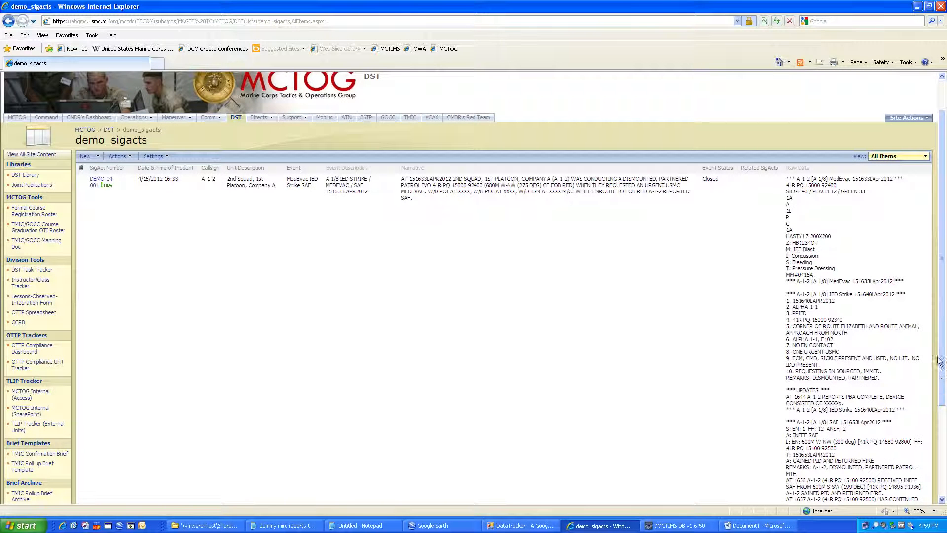
Step: Switch the list to the Dashboard view, then return to the DOCTIMS Report Manager
left_click(894, 161)
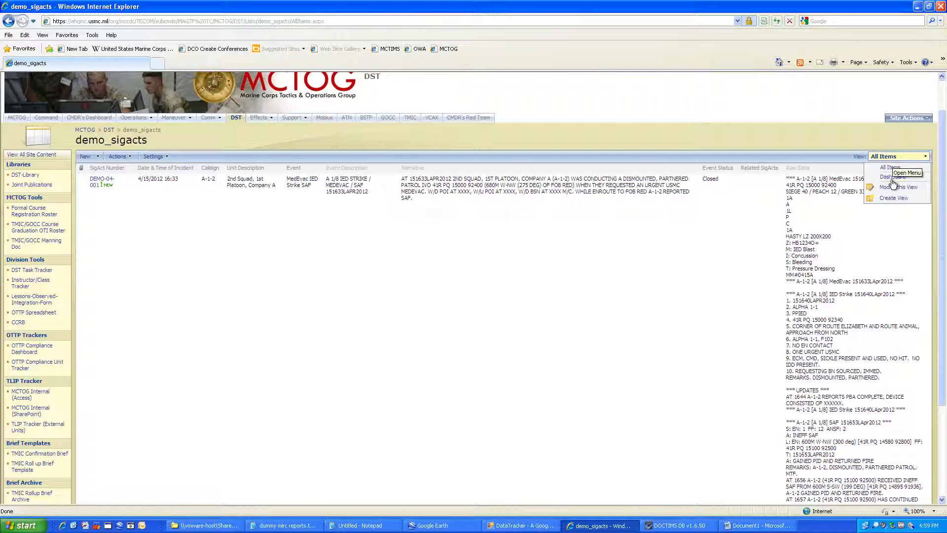
left_click(892, 177)
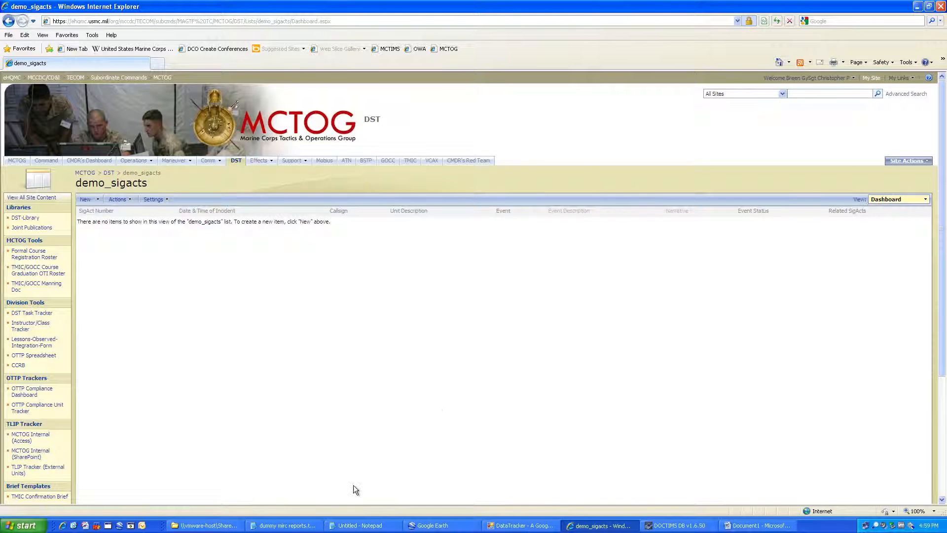
left_click(698, 526)
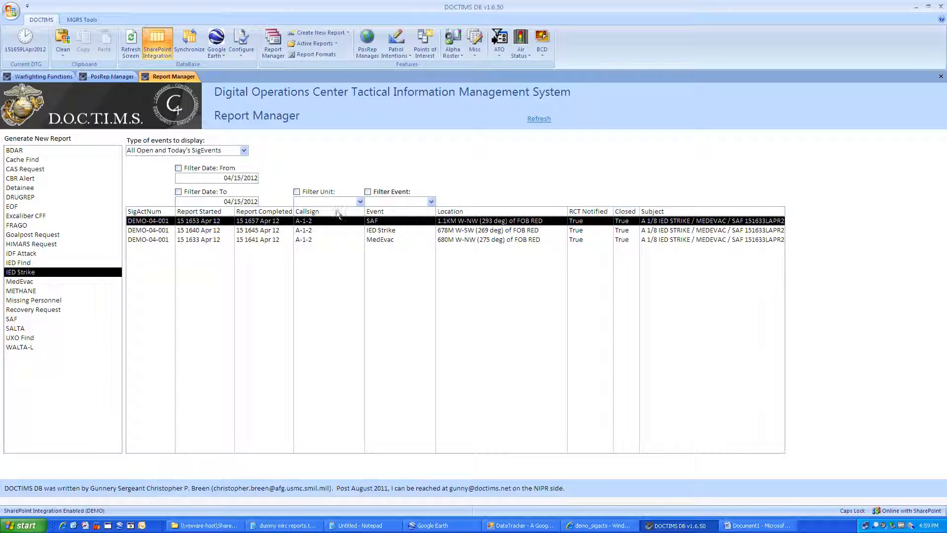
Step: Reopen the DEMO-04-001 IED Strike report by unchecking Closed, save it, then bring up demo_sigacts
left_click(324, 230)
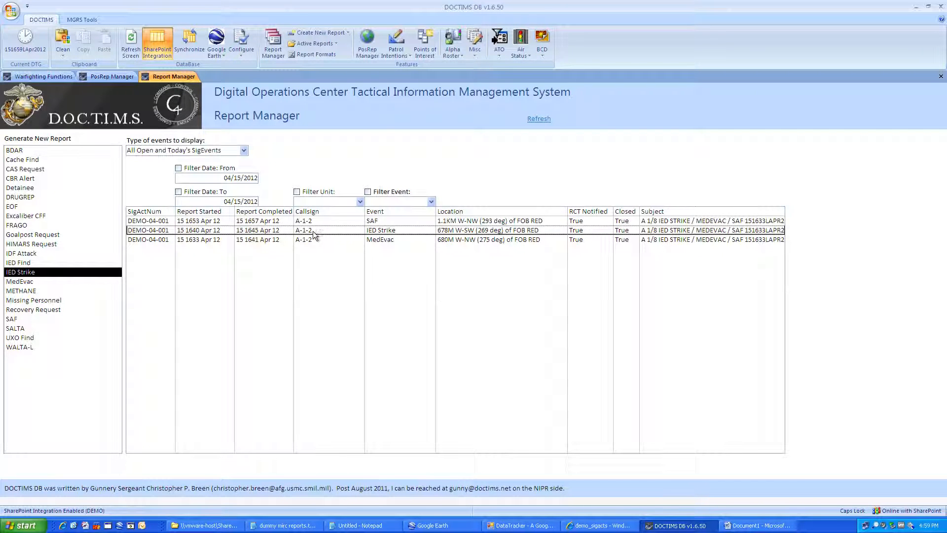
left_click(313, 223)
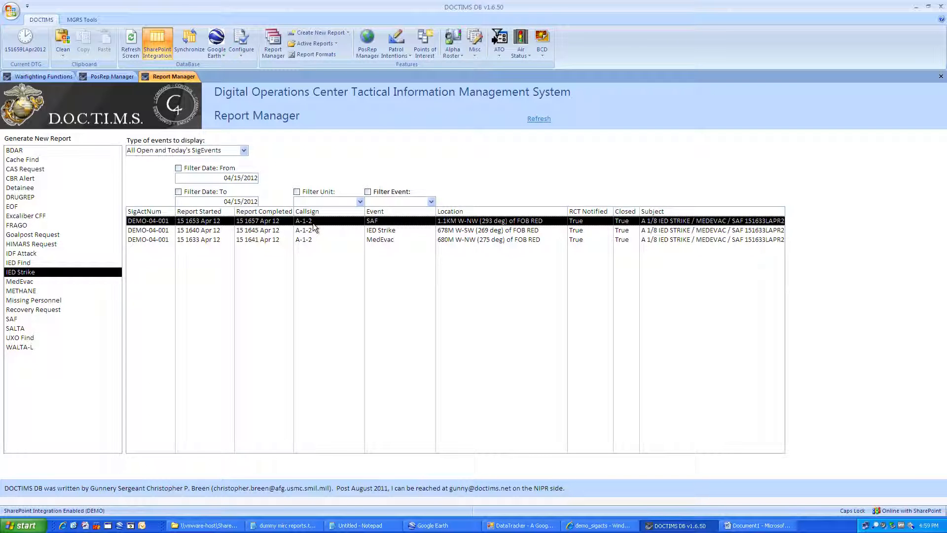
double_click(313, 223)
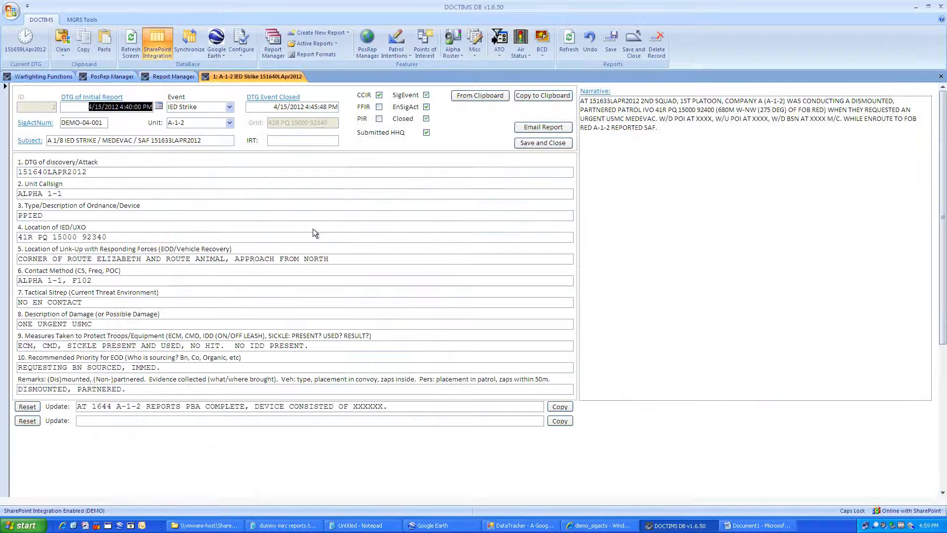
left_click(427, 119)
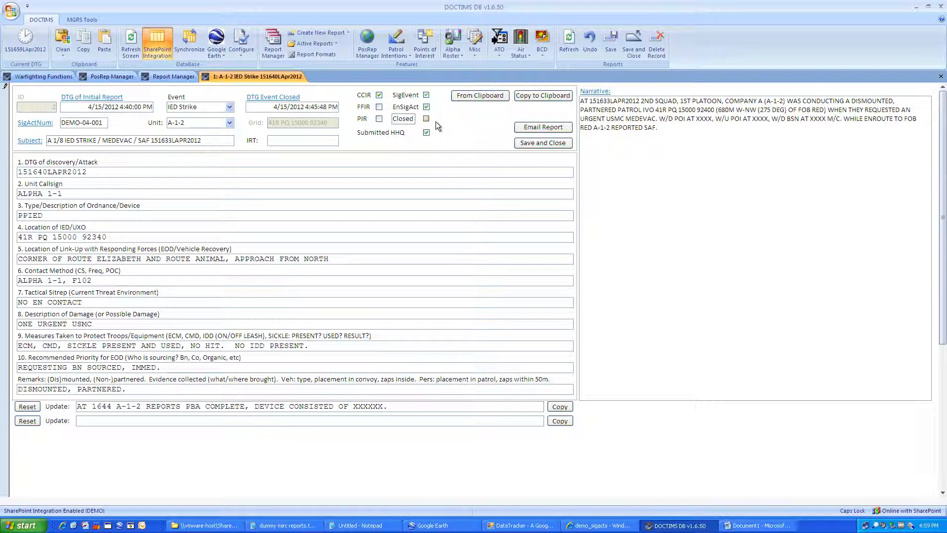
left_click(542, 143)
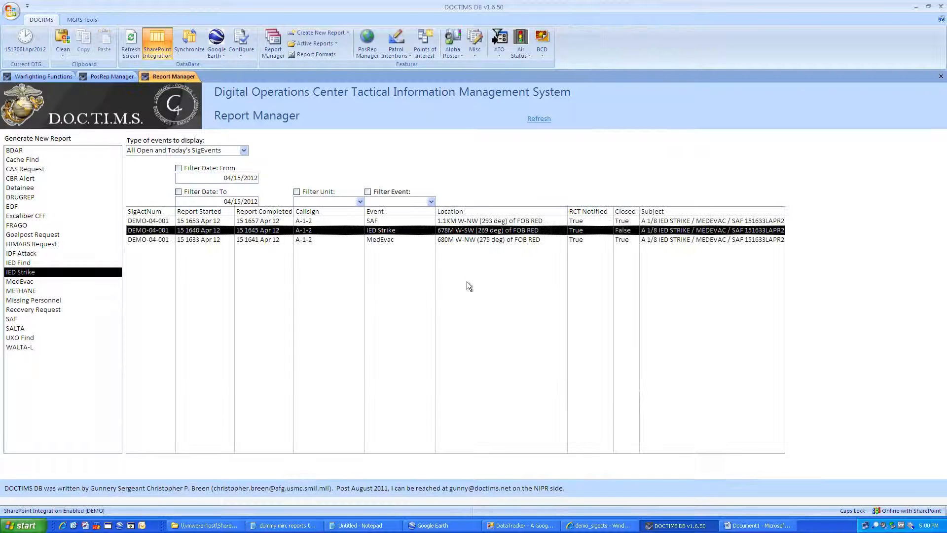
left_click(588, 526)
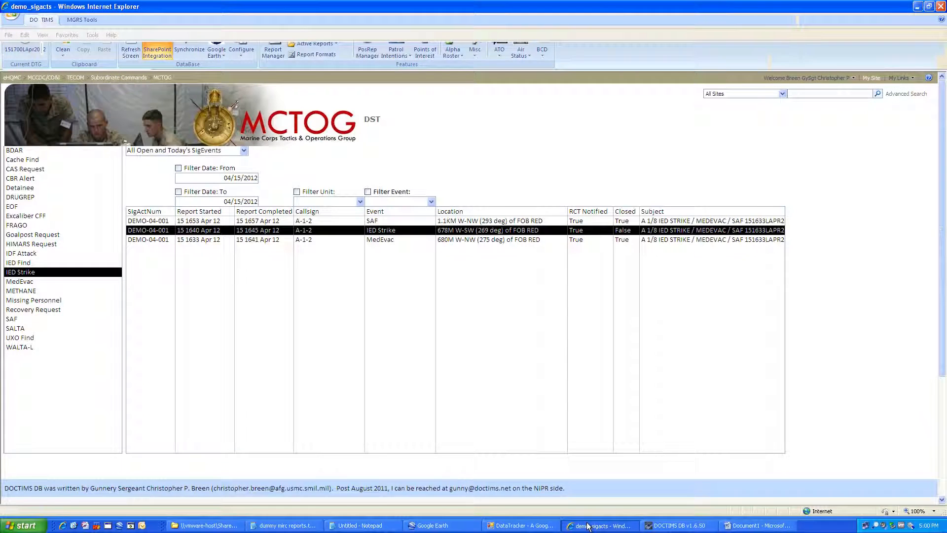
Step: Reload demo_sigacts to show DEMO-04-001 MedEvac/IED Strike/SAF as Open, then return to DOCTIMS DB
left_click(778, 20)
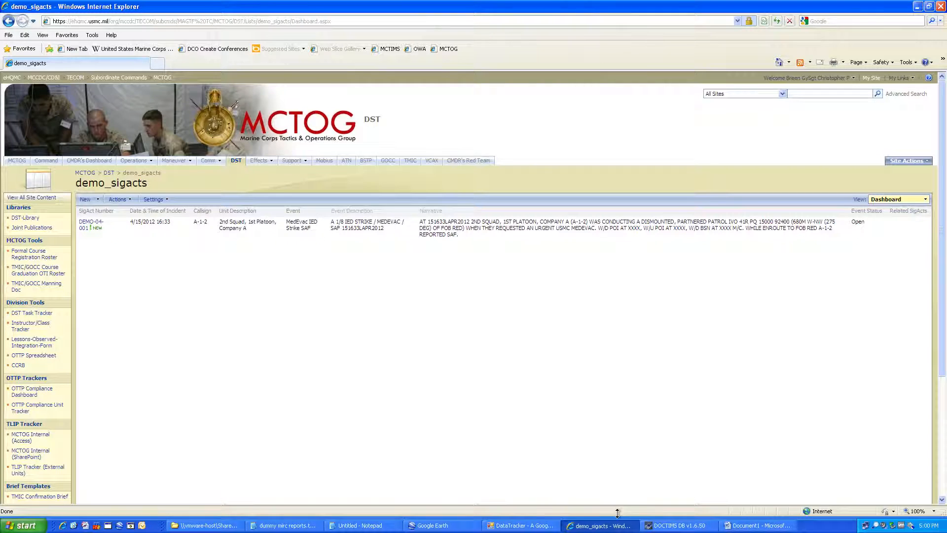
left_click(645, 526)
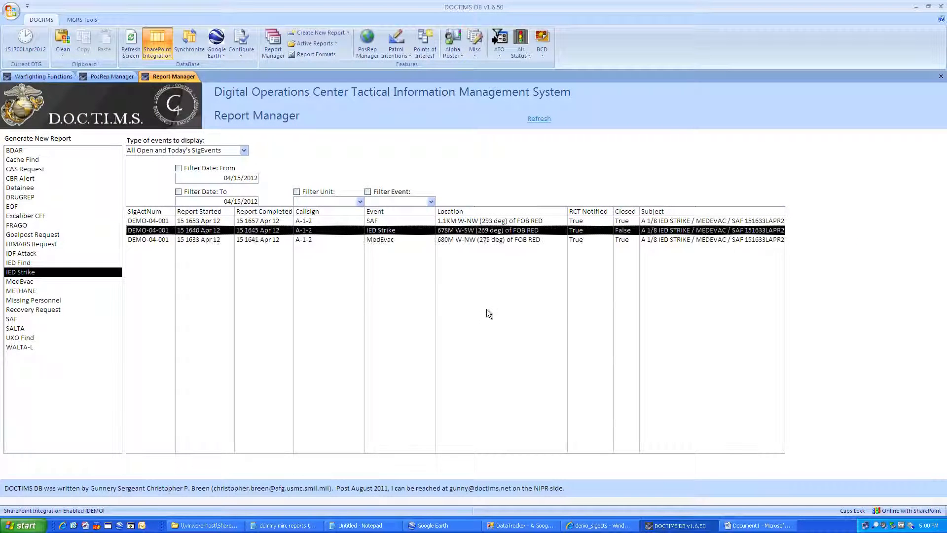
Step: Generate the DataTracker input file DOCTIMS_GoogleEarth_DataTracker.csv from the Google Earth menu and acknowledge the notice
left_click(216, 54)
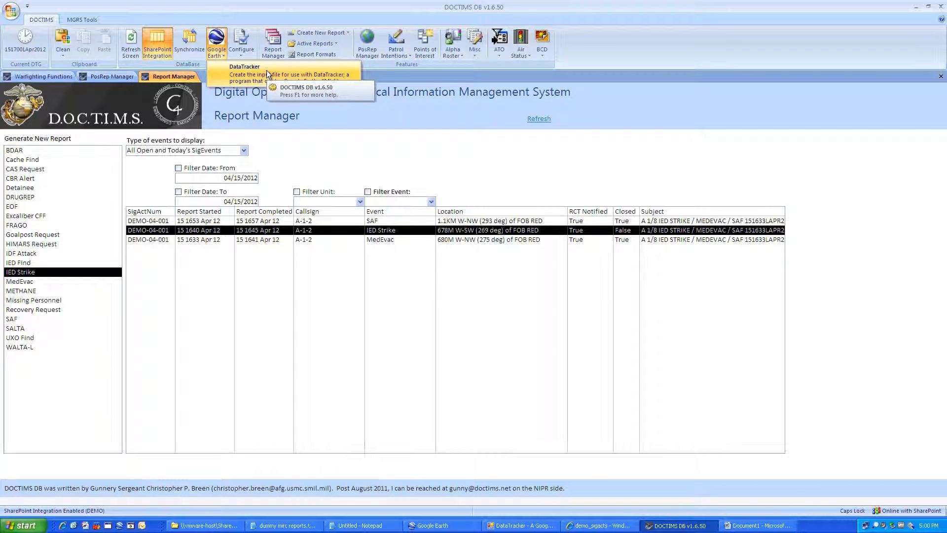
left_click(266, 70)
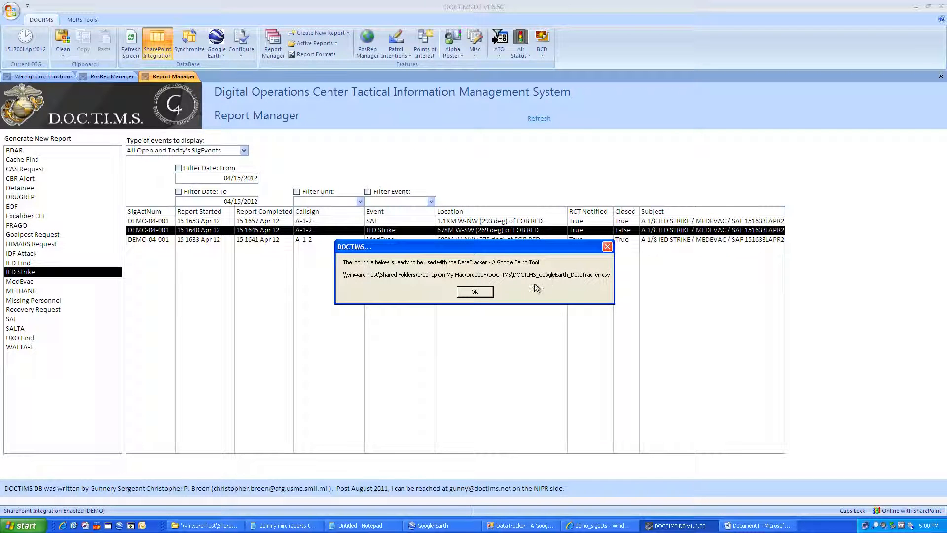
left_click(487, 292)
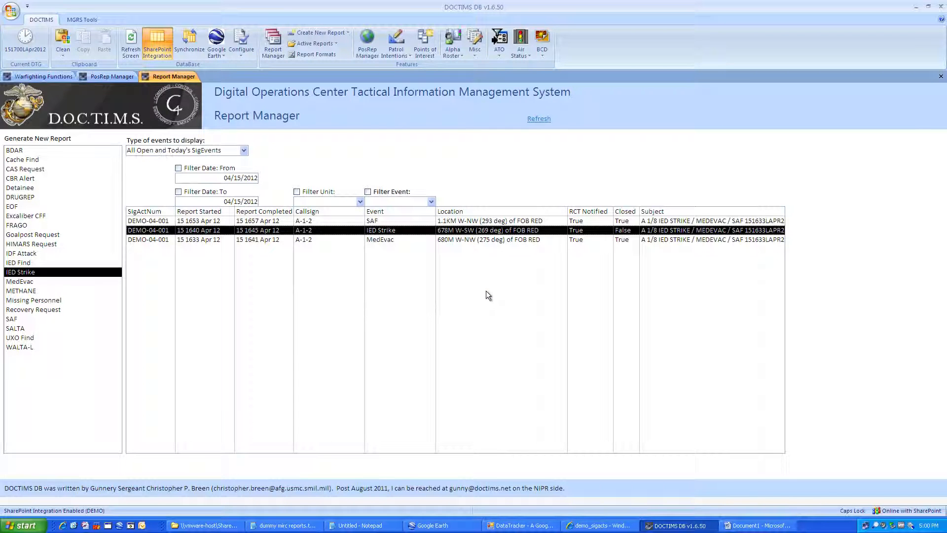
Step: Load DOCTIMS_GoogleEarth_DataTracker.csv as DataTracker's input file
left_click(518, 525)
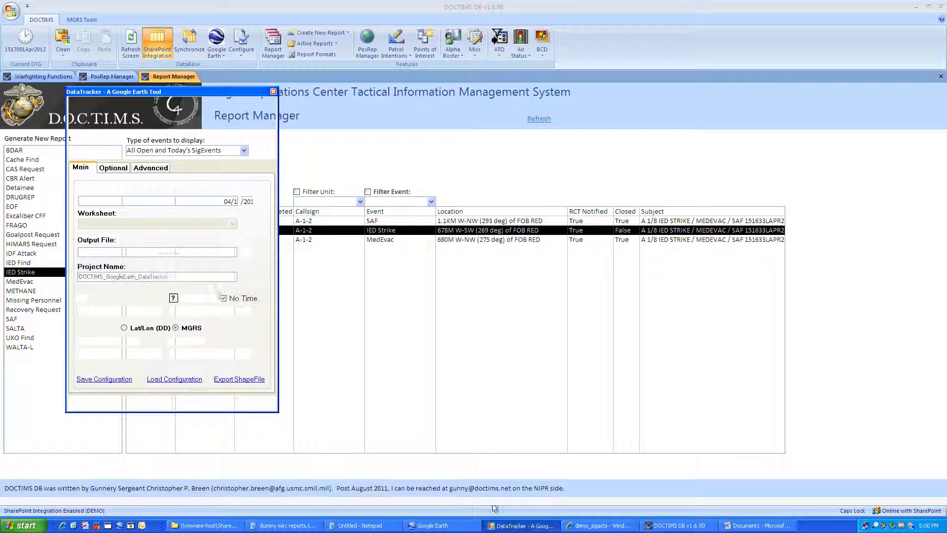
left_click(247, 201)
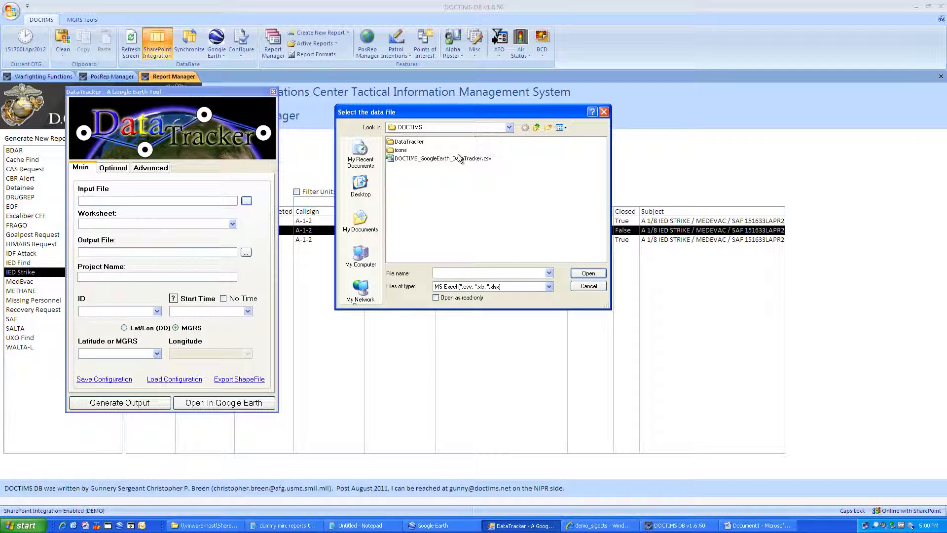
left_click(458, 158)
double_click(458, 157)
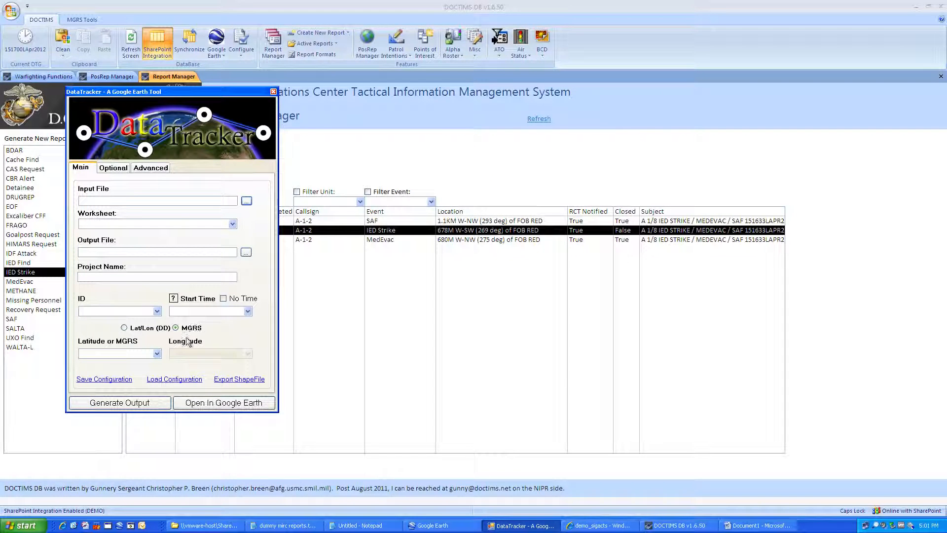
Step: Apply the DOCTIMS_GoogleEarth_DataTracker.dtf configuration and generate DOCTIMS_GoogleEarth_DataTracker.kmz
left_click(173, 379)
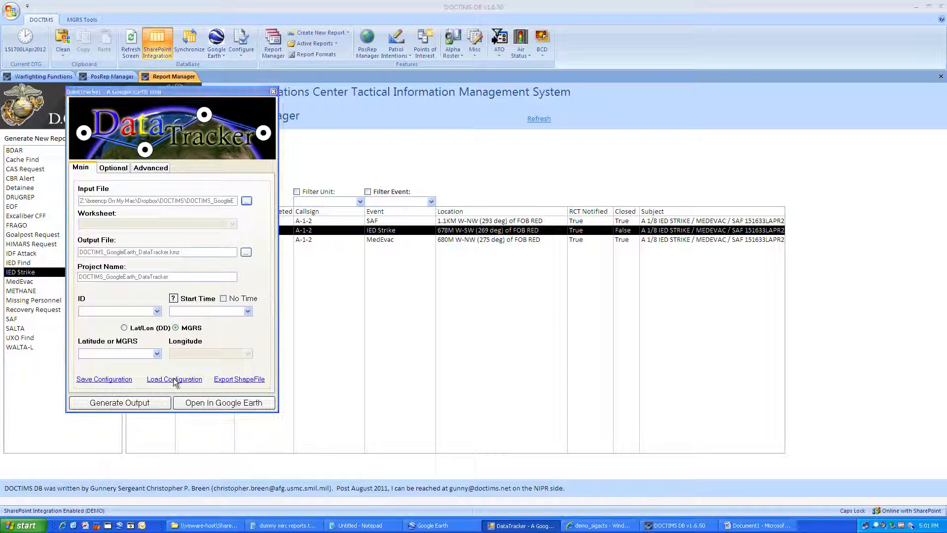
left_click(440, 159)
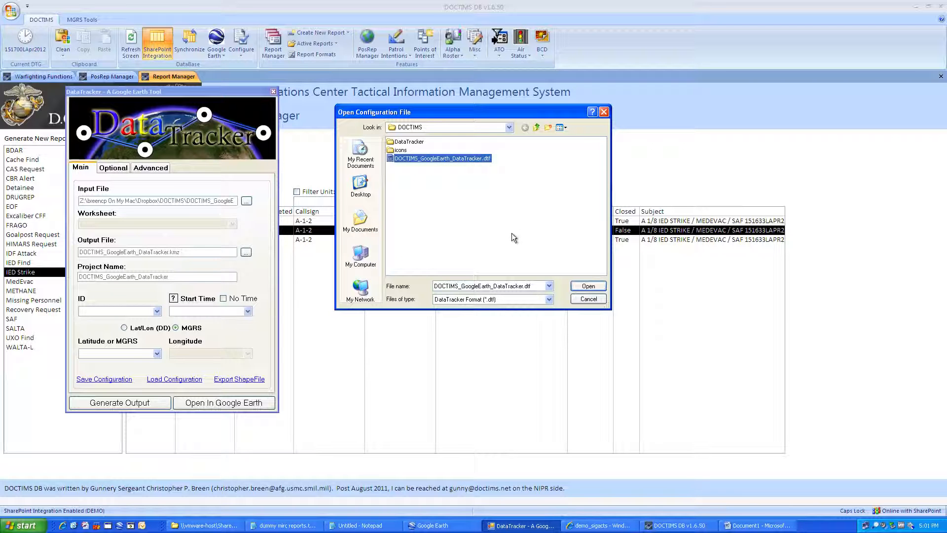
left_click(583, 286)
left_click(135, 405)
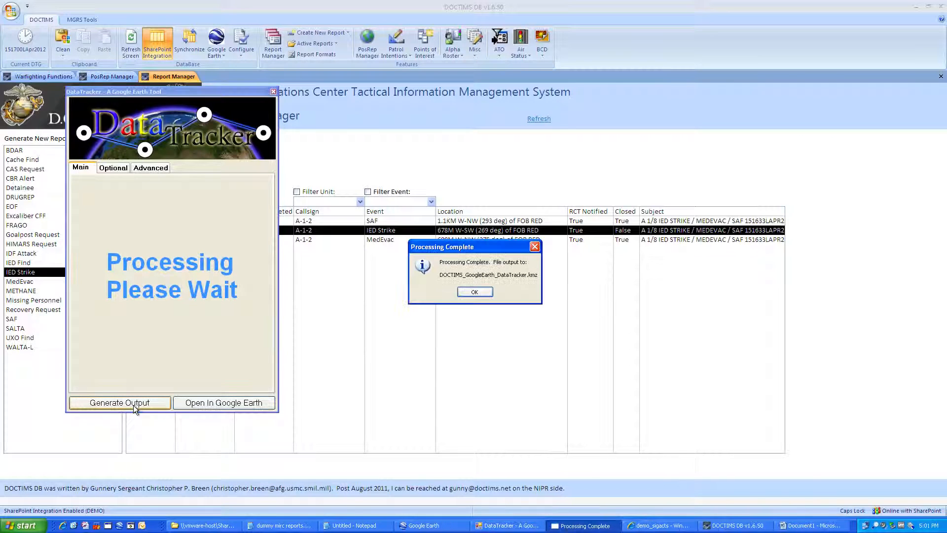
left_click(475, 293)
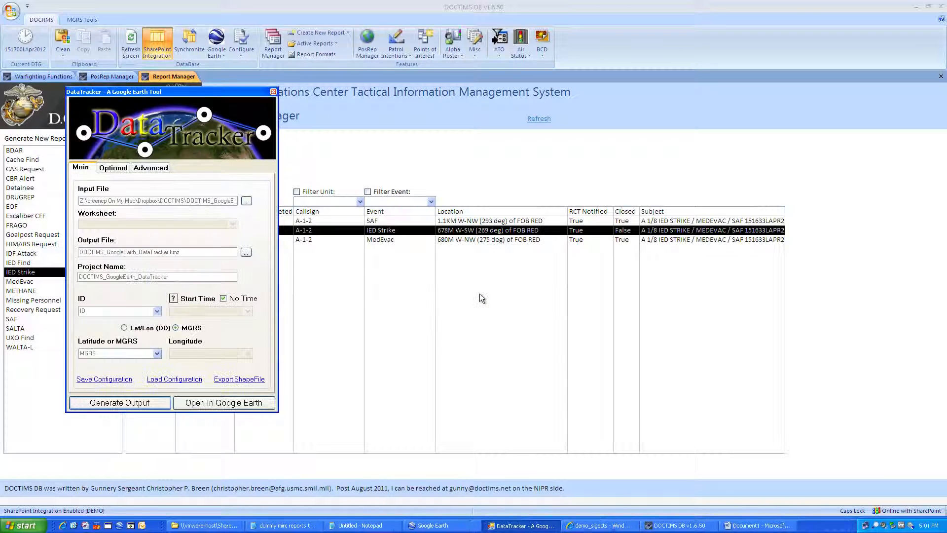
left_click(450, 526)
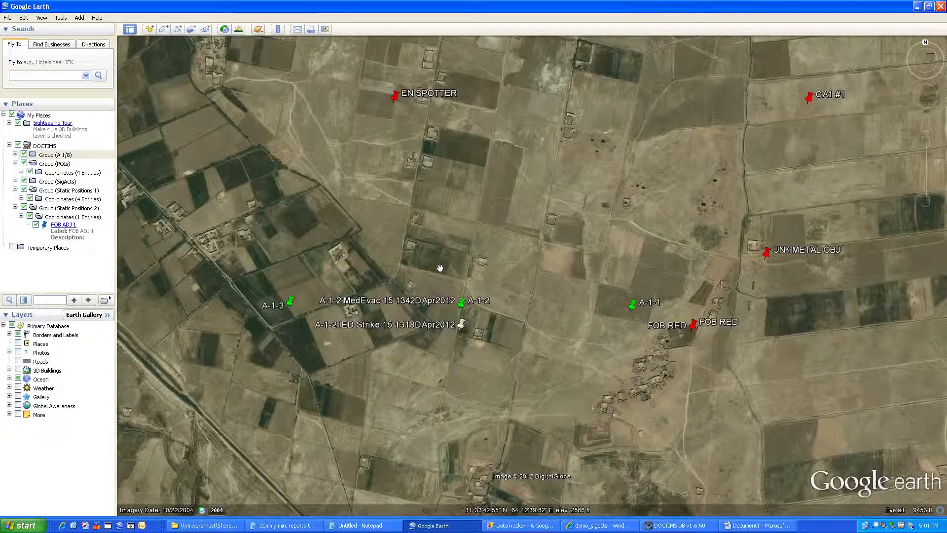
Step: Refresh the DOCTIMS Places folder to plot A-1-2's SAF, MedEvac, IED Strike and HOT SPOT
left_click(32, 148)
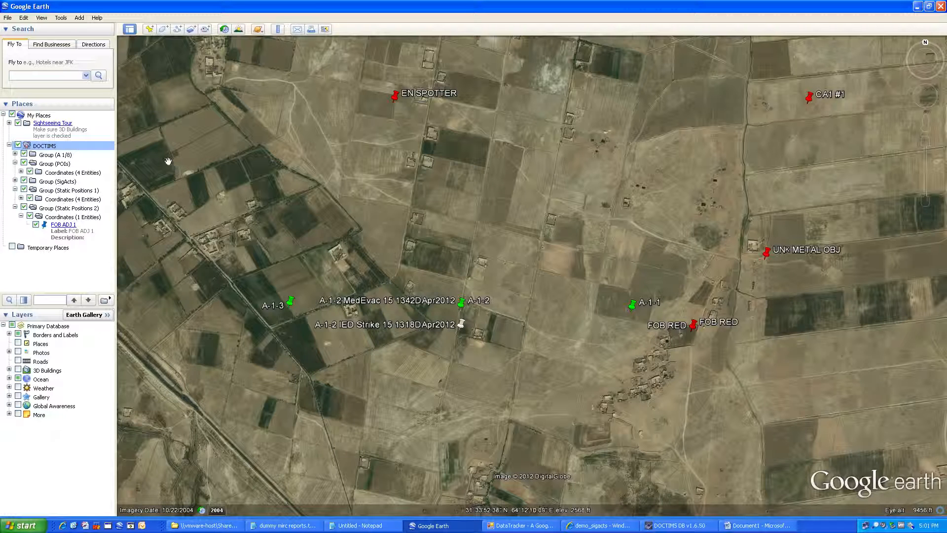
right_click(31, 151)
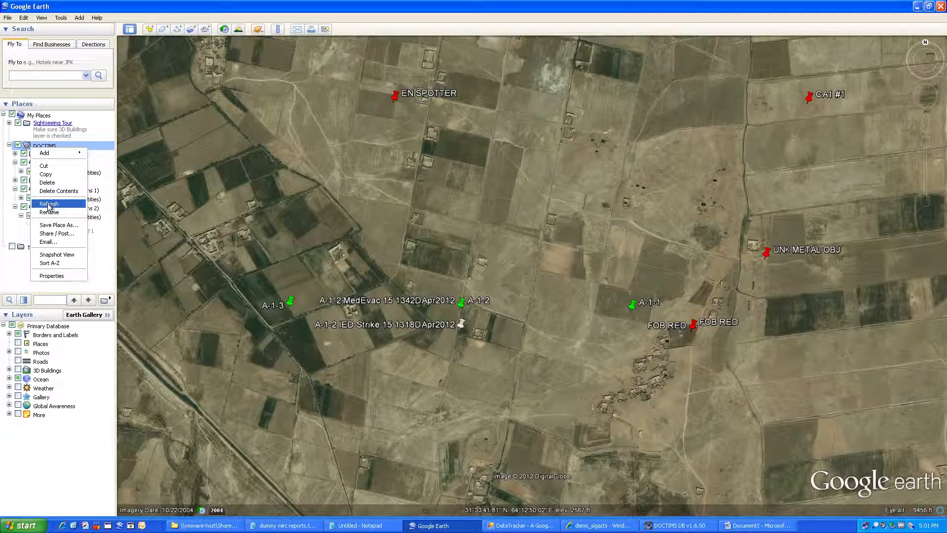
left_click(49, 204)
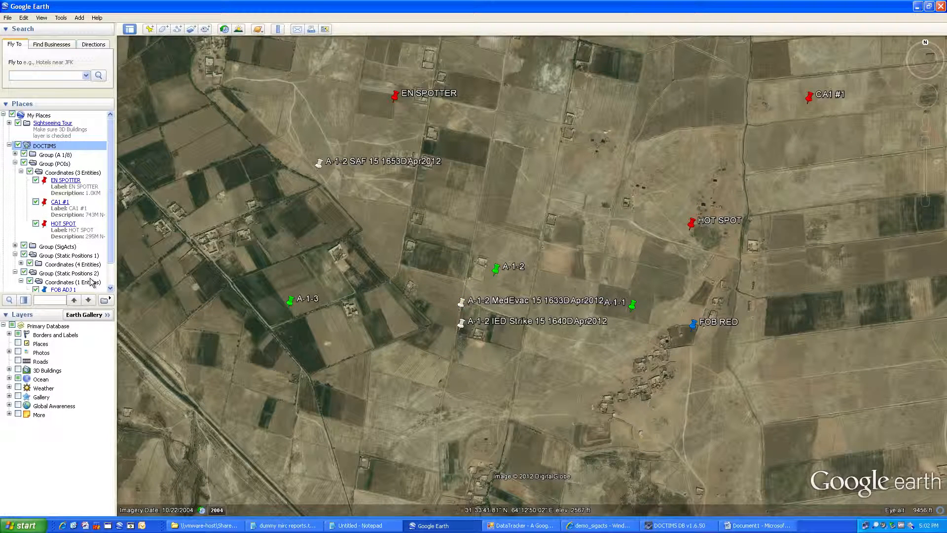
Step: Expand Group (A 1/8) to list A-1-1 to A-1-3 and view the HOT SPOT details
left_click(15, 155)
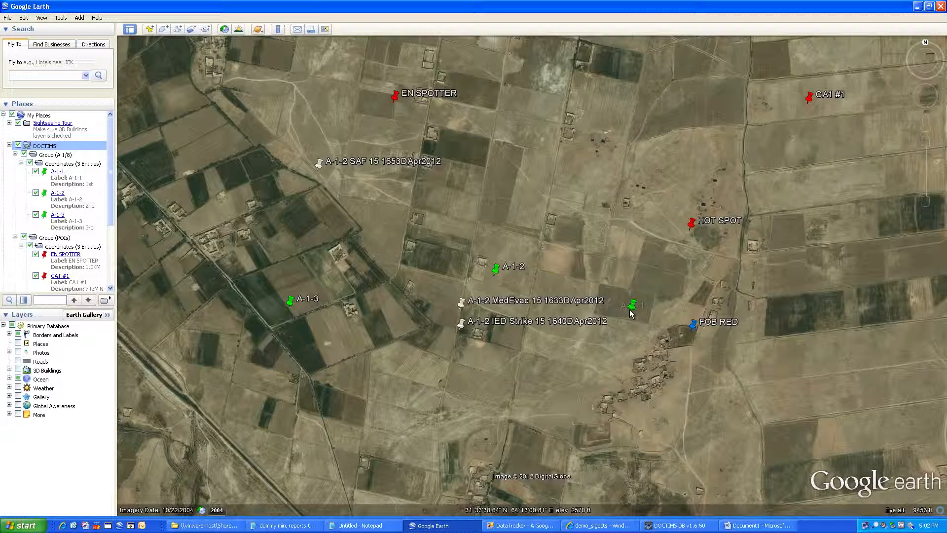
left_click_drag(111, 212, 111, 256)
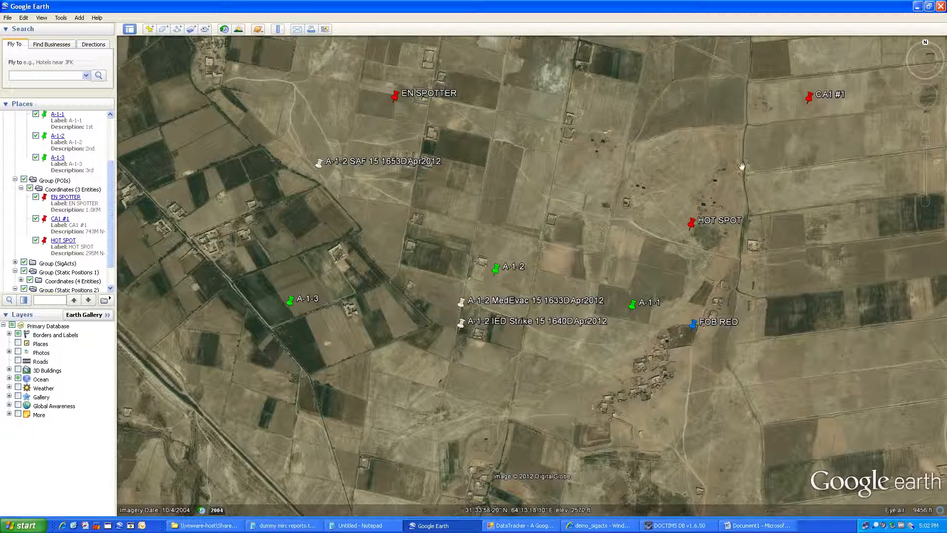
left_click(694, 230)
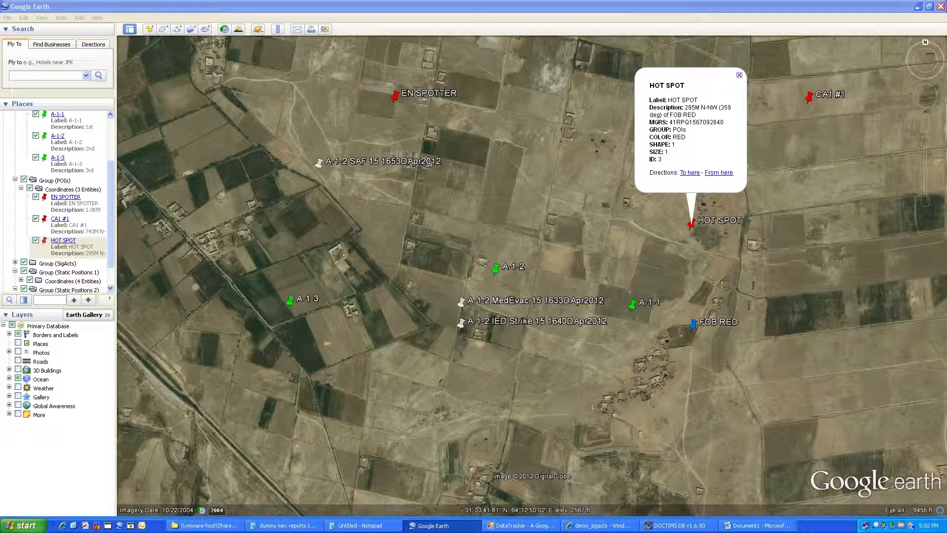
left_click(718, 248)
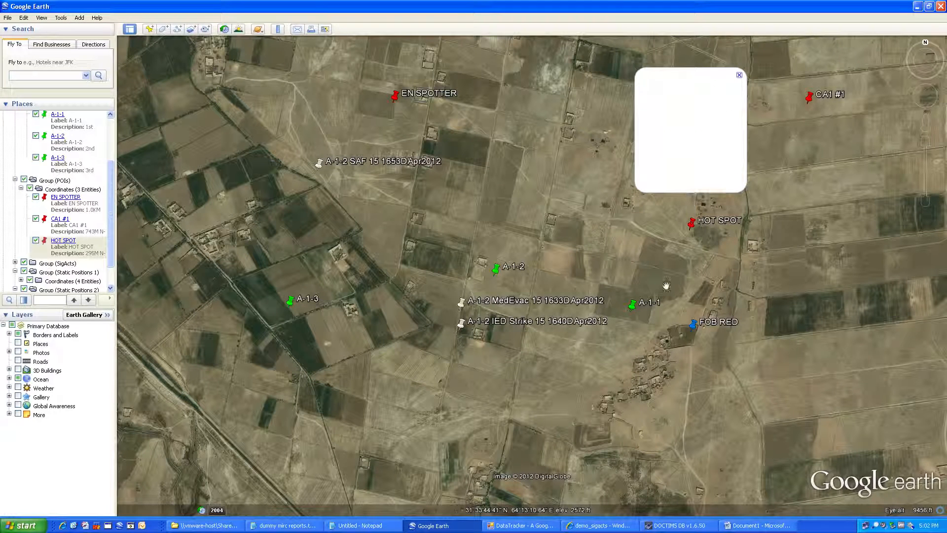
Step: View the MedEvac SigAct's details, then bring DOCTIMS DB's Report Manager back to the front
left_click(460, 309)
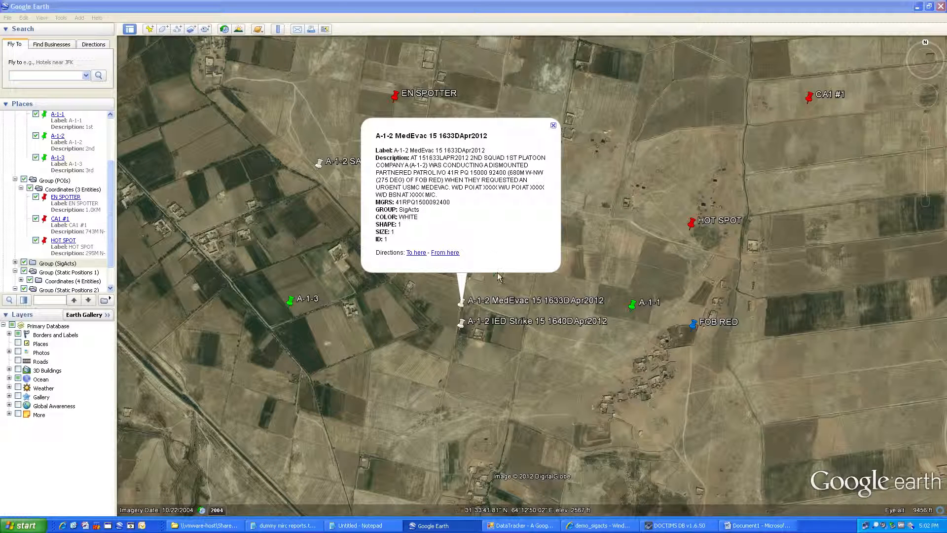
left_click(515, 363)
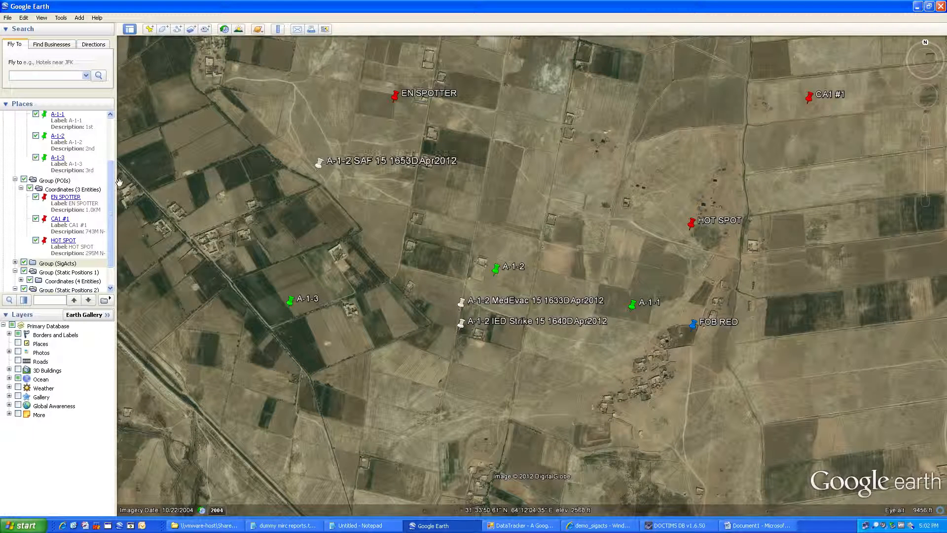
left_click_drag(112, 184, 109, 123)
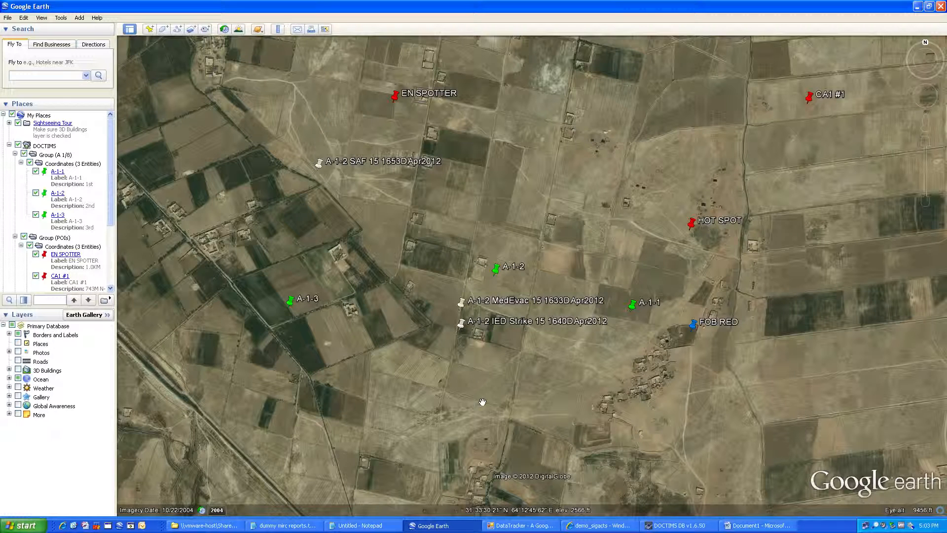
left_click(704, 526)
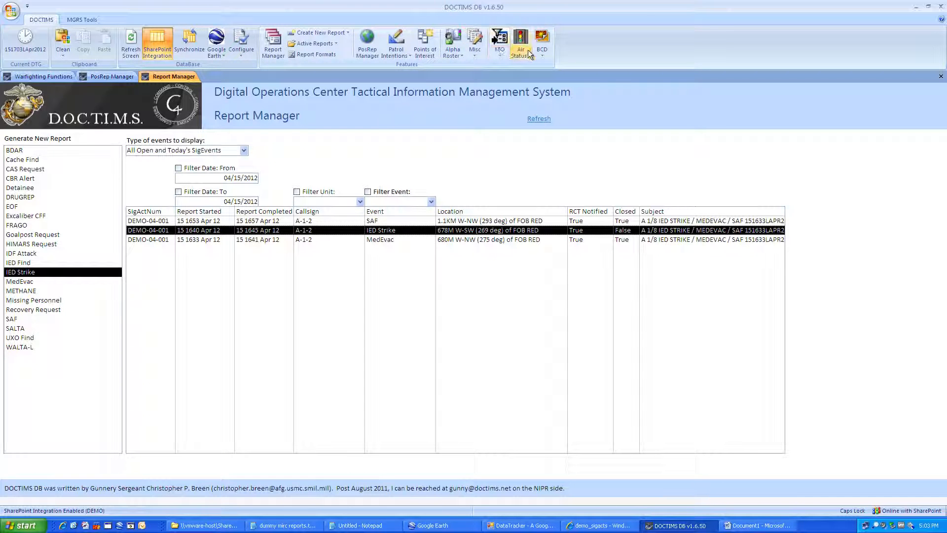
Step: Open the BCD Runner Boards view showing A-1-2's MedEvac, IED Strike and SAF events
left_click(543, 52)
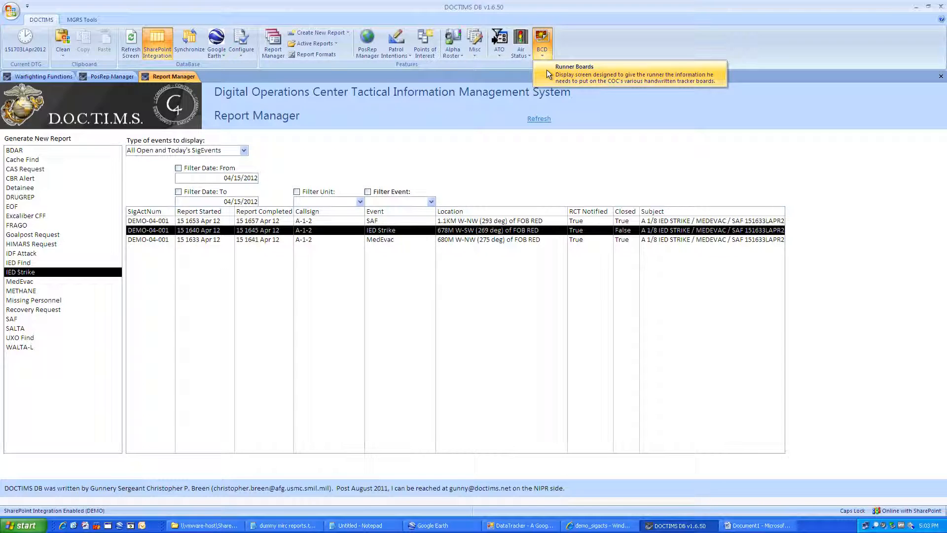
left_click(566, 75)
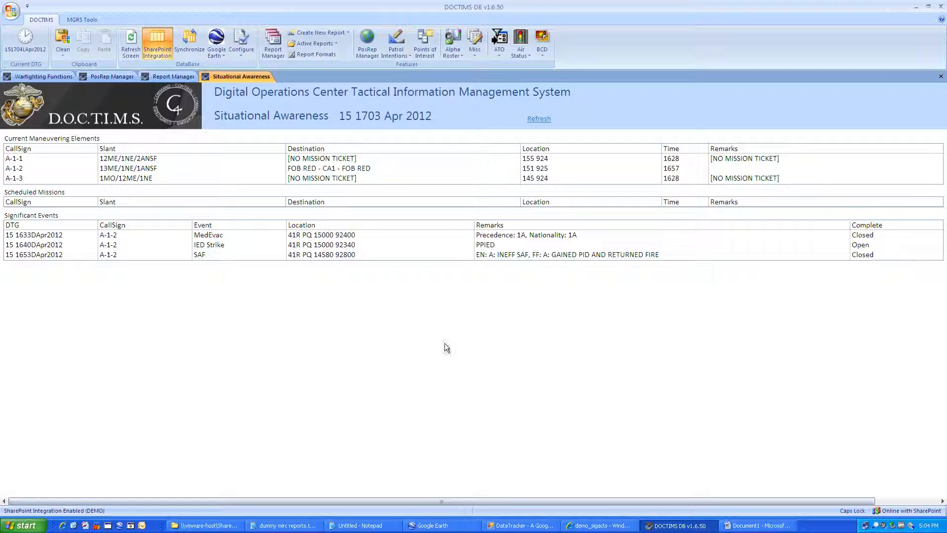
left_click(521, 526)
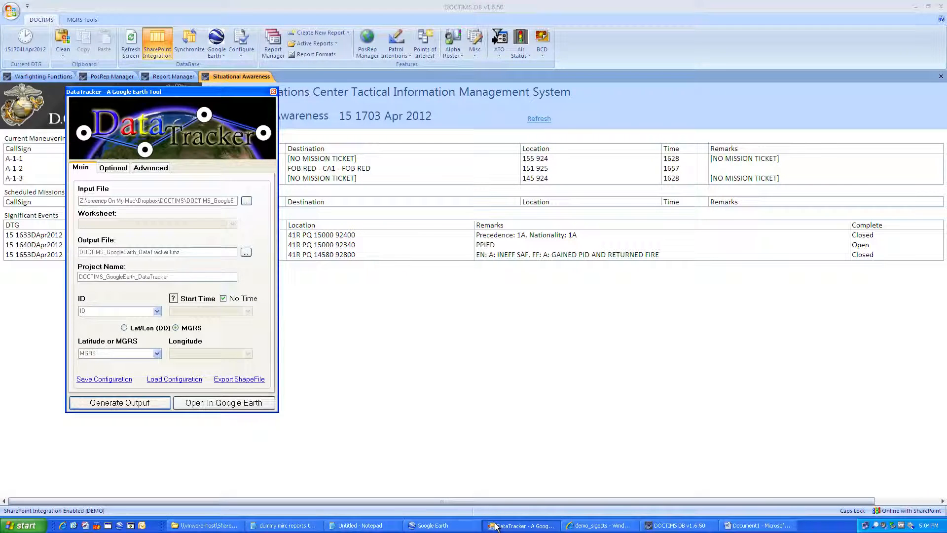
left_click(413, 356)
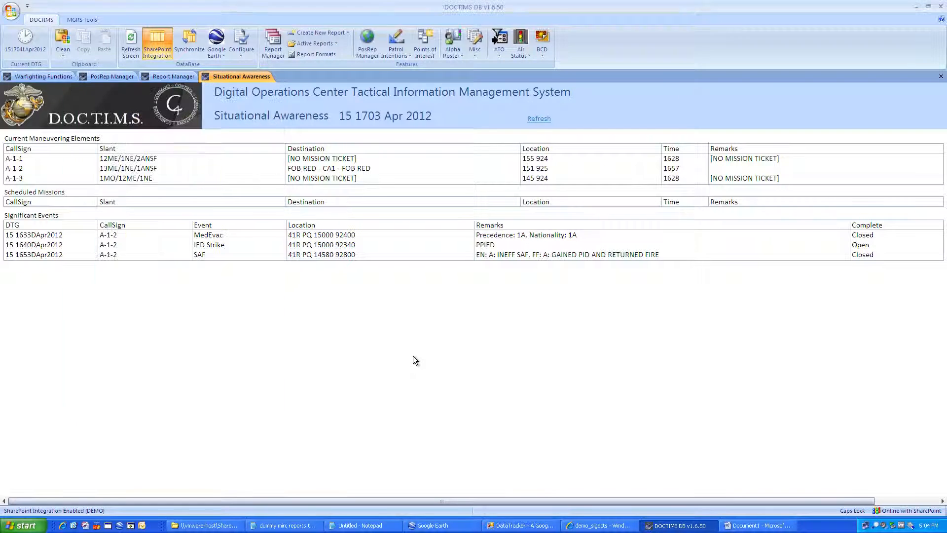